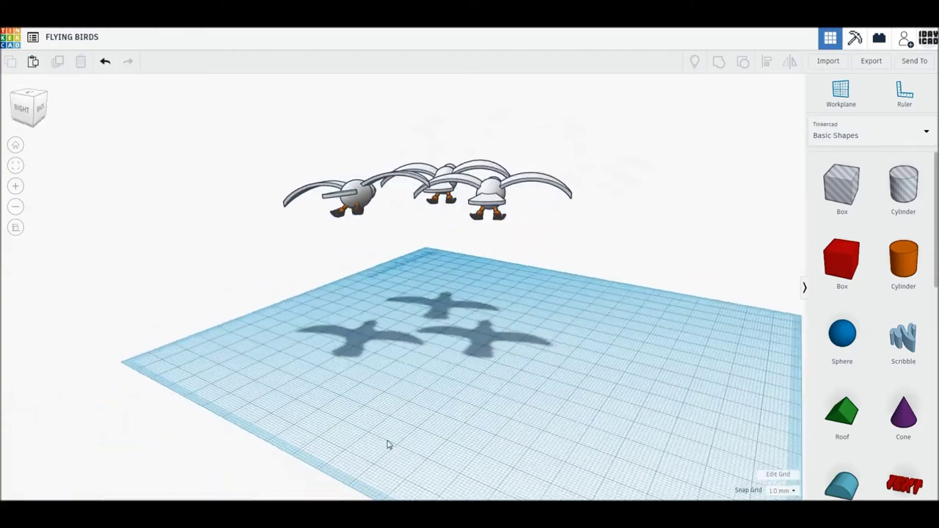
Step: Place a sphere, a cylinder and a second sphere side by side on the empty workplane
mouse_move(59, 431)
right_mouse_down()
mouse_move(39, 465)
mouse_move(203, 459)
mouse_move(233, 466)
mouse_move(242, 488)
mouse_move(176, 497)
right_mouse_up()
left_click(15, 145)
scroll(209, 406, "up", 3)
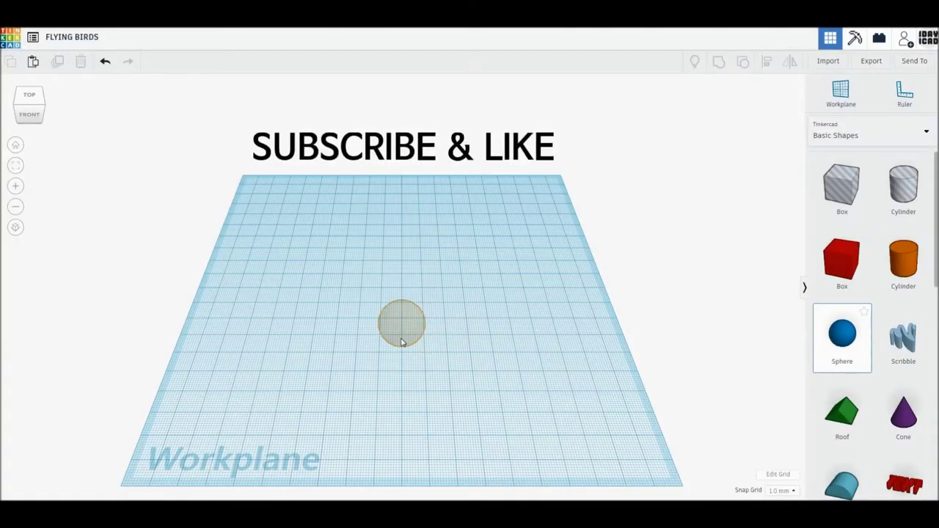
left_click_drag(405, 343, 402, 339)
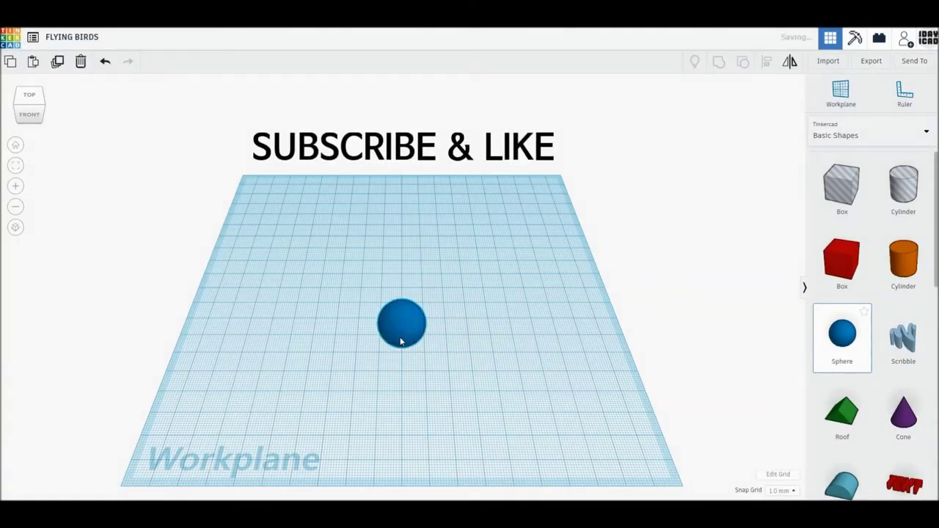
left_click_drag(916, 258, 467, 333)
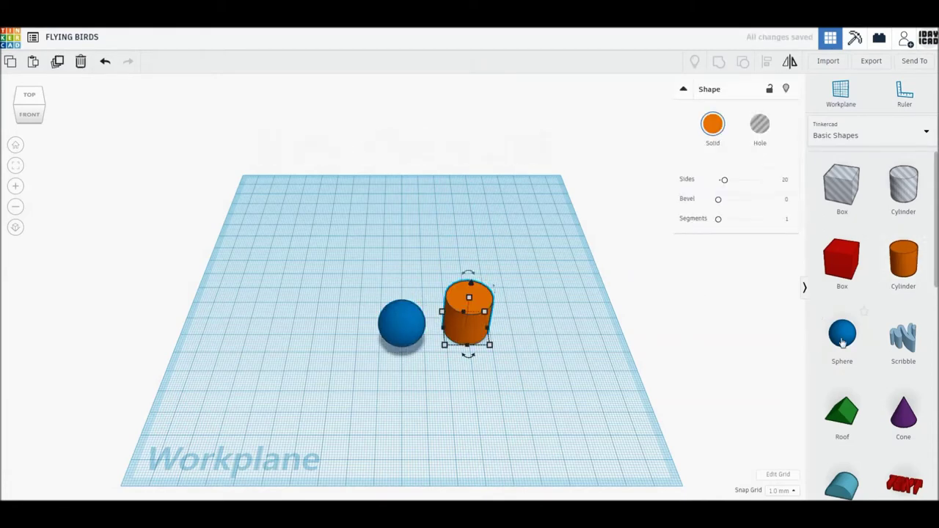
left_click_drag(843, 334, 526, 340)
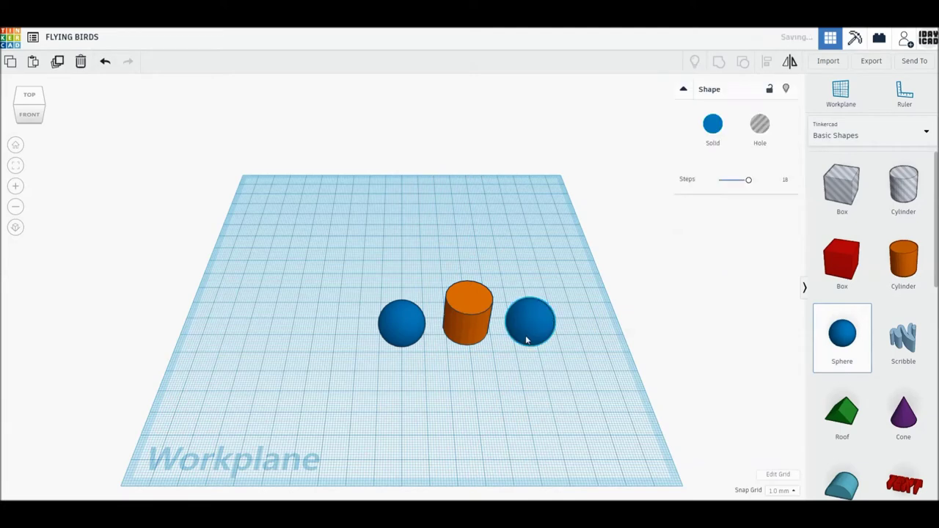
left_click_drag(314, 248, 583, 388)
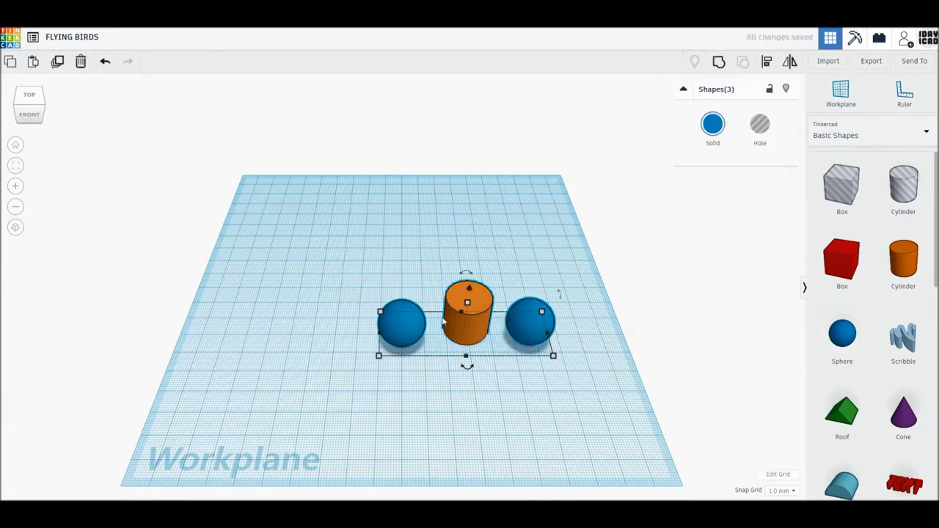
Step: Shift the three shapes back and to the left and fit them in view
left_click_drag(443, 321, 413, 309)
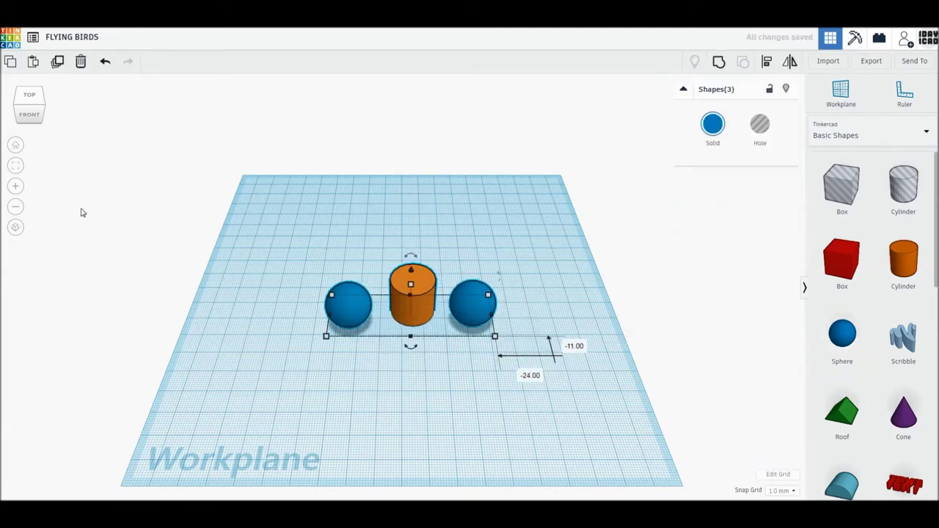
left_click(15, 168)
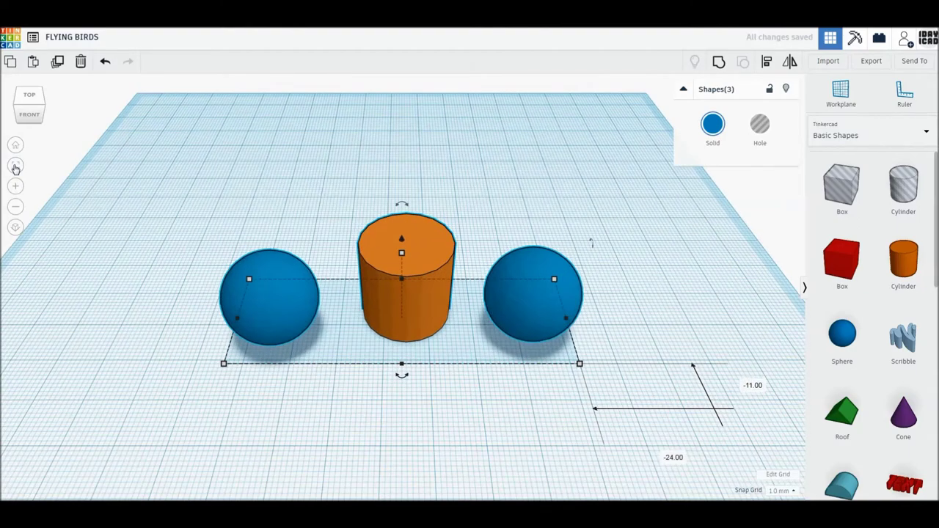
left_click(266, 414)
left_click(260, 329)
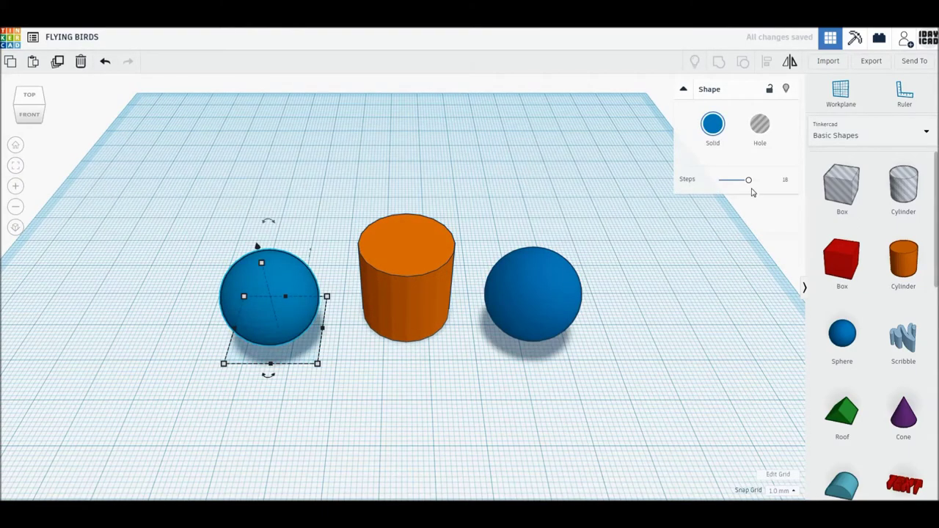
Step: Make the left sphere 8×8 mm with 24 steps
left_click_drag(753, 183, 761, 181)
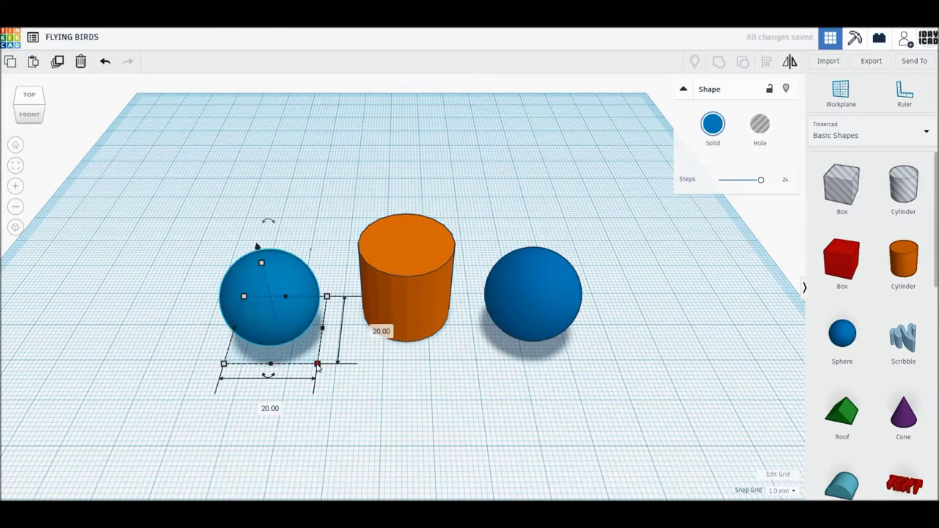
type("8")
key("Return")
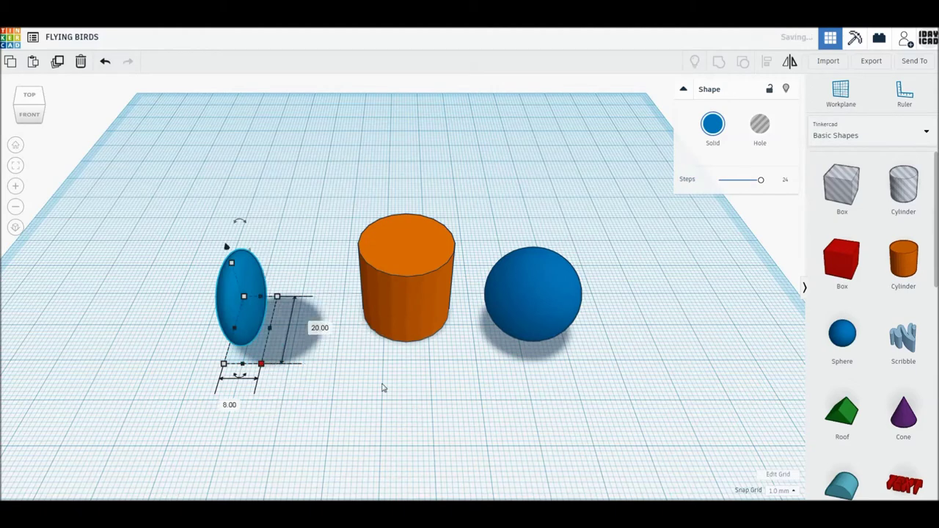
left_click(320, 327)
type("8")
key("Return")
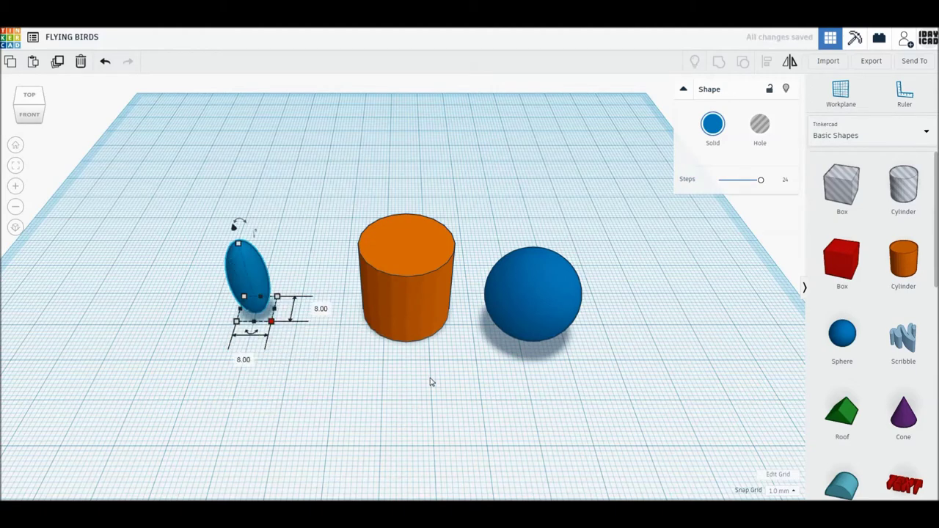
Step: Resize the orange cylinder to 5×5 mm and raise its sides to 64
left_click(415, 308)
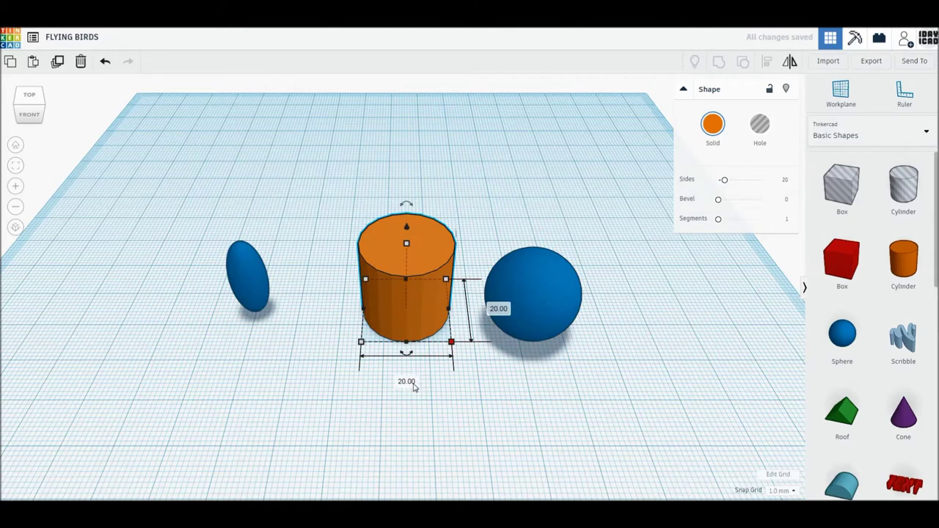
type("5")
key("Tab")
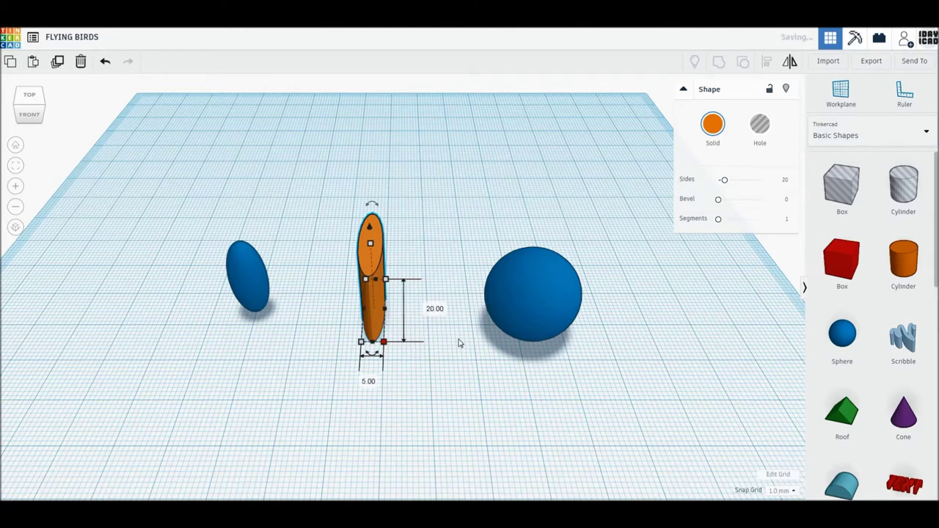
type("5")
key("Return")
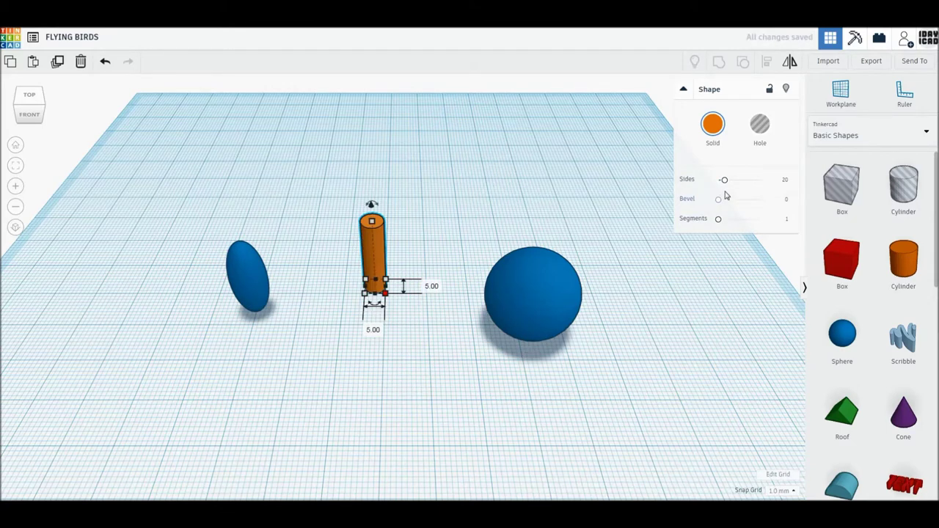
left_click_drag(724, 180, 761, 180)
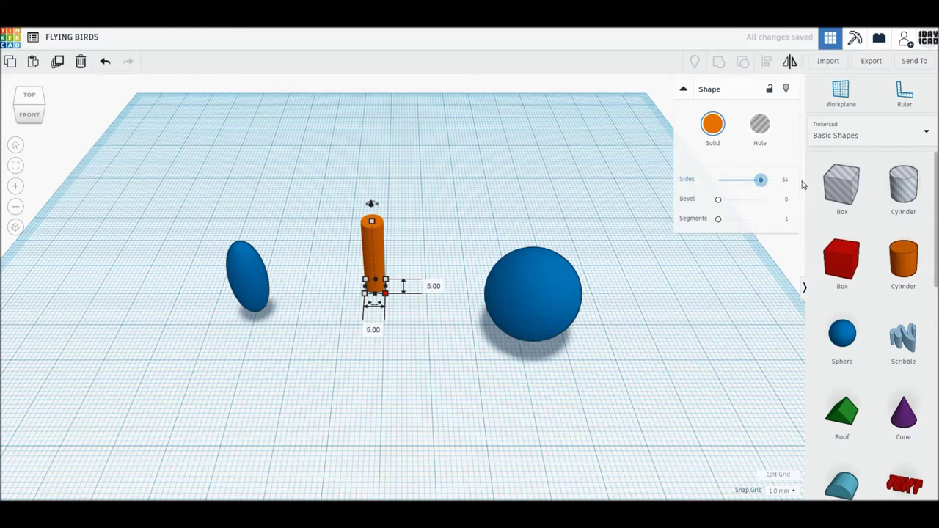
Step: Shrink the right sphere to 6×6×6 mm and lift it above the workplane
left_click(554, 321)
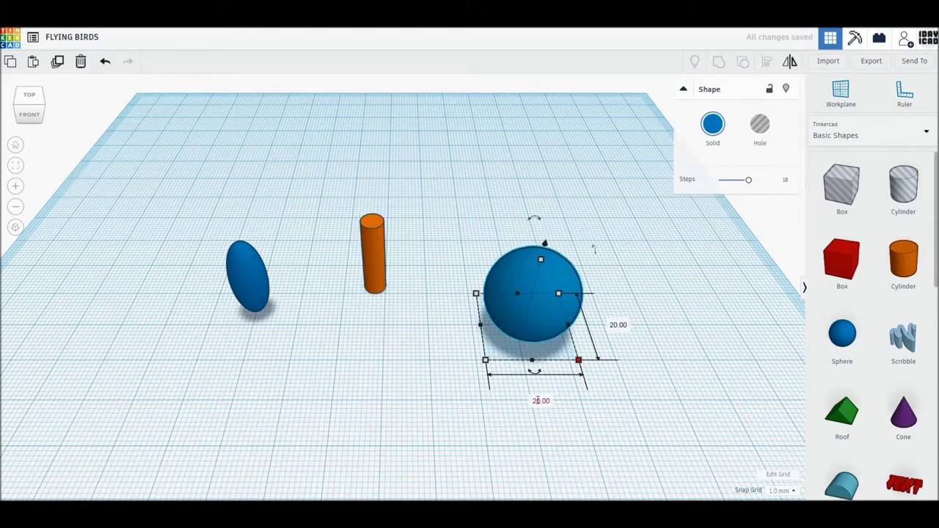
left_click(537, 401)
type("6")
key("Tab")
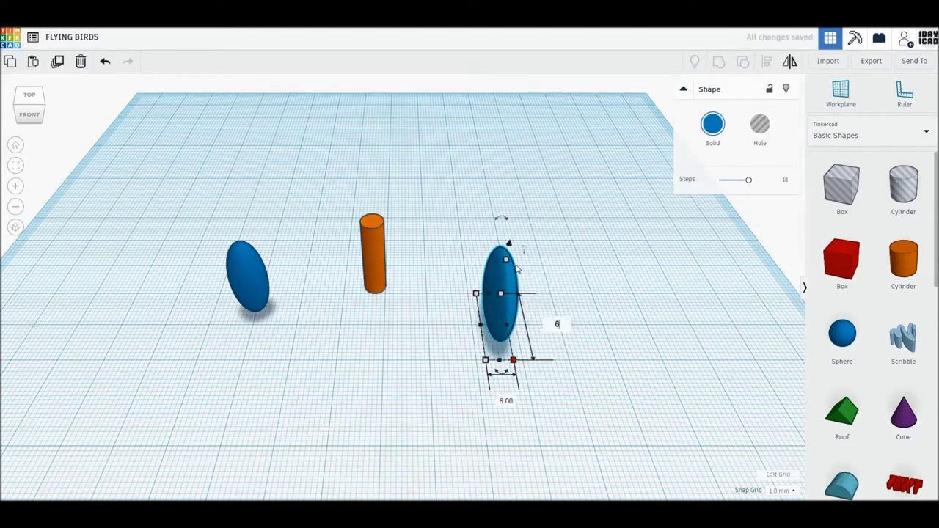
key("Return")
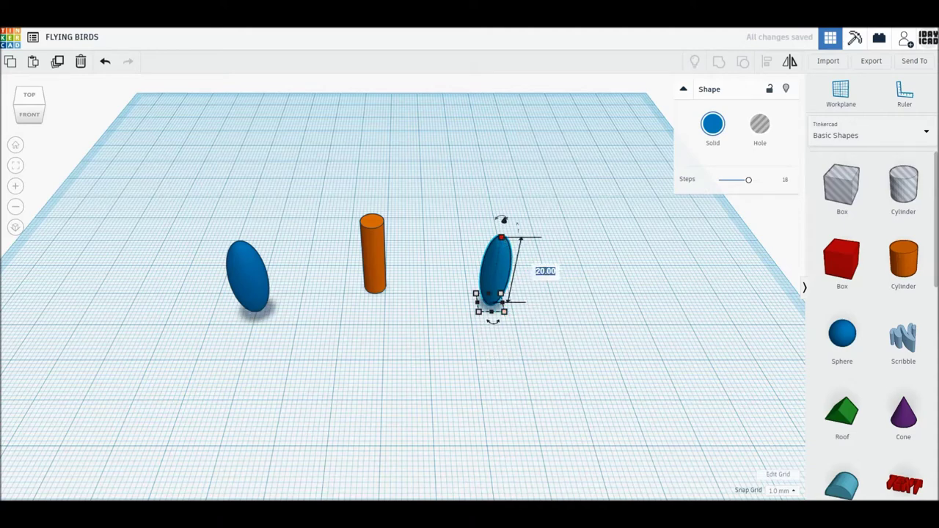
type("6")
key("Return")
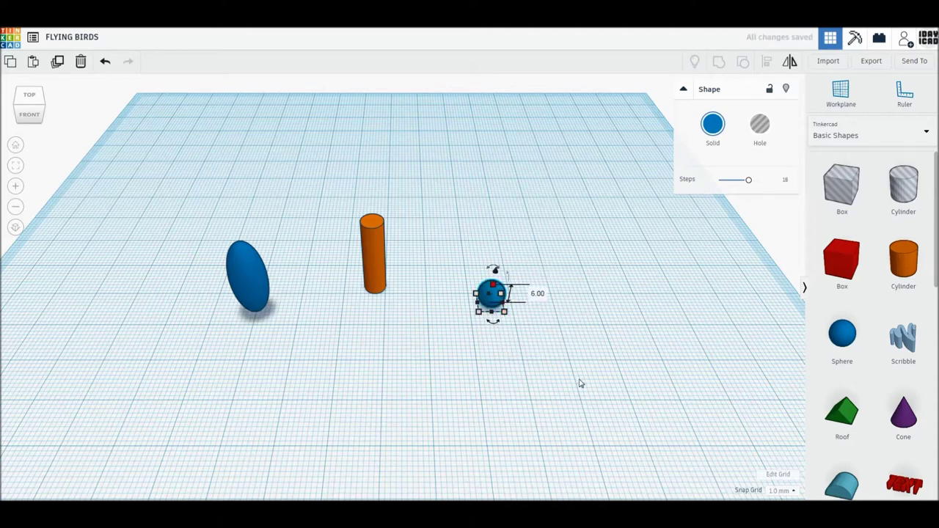
left_click_drag(494, 270, 514, 205)
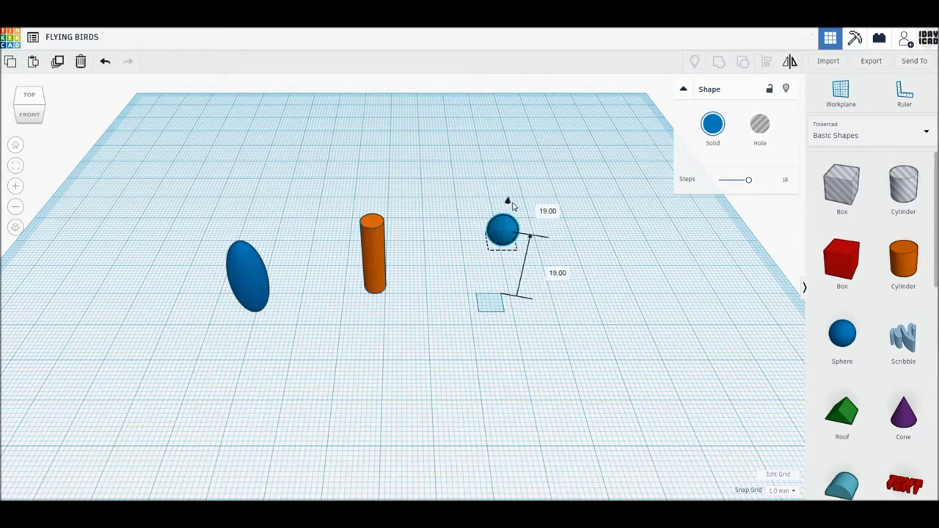
Step: Align all three shapes centred along both horizontal axes
mouse_move(598, 387)
left_mouse_down()
mouse_move(239, 144)
mouse_move(213, 152)
left_mouse_up()
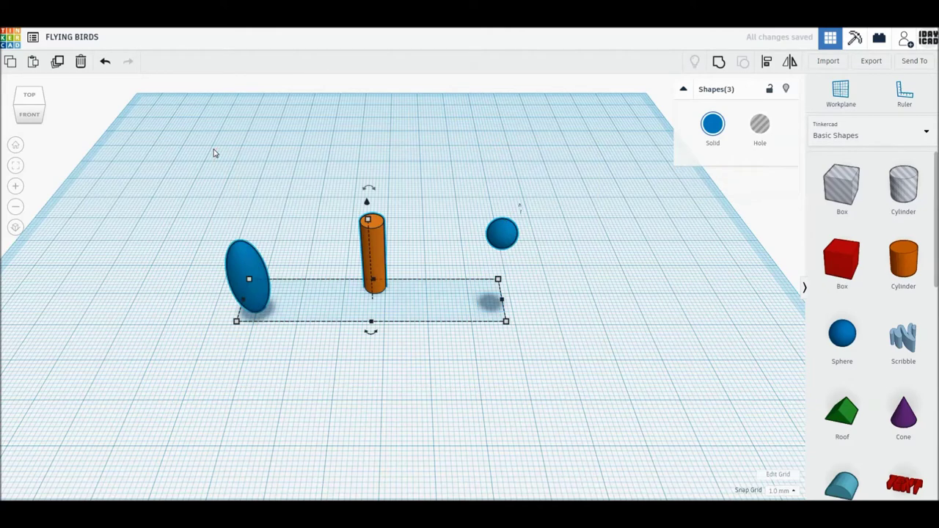
key("l")
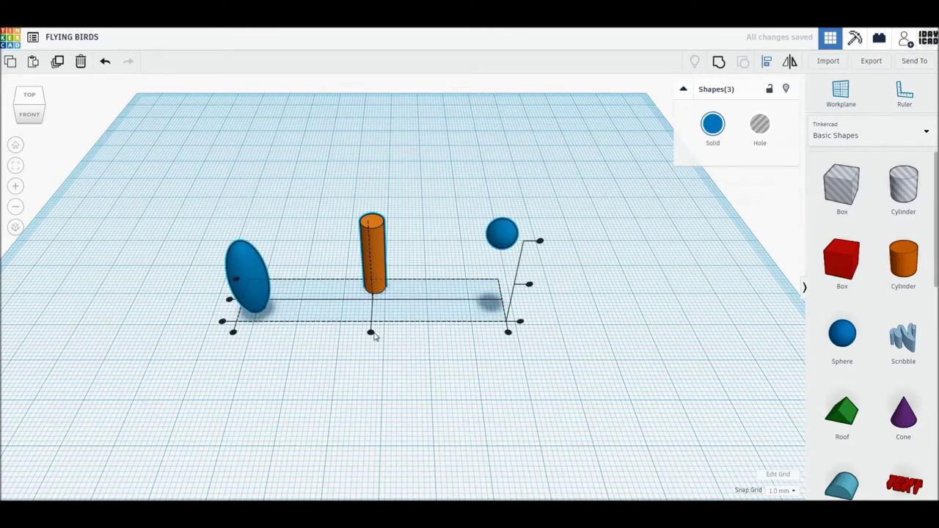
left_click(372, 332)
left_click(343, 299)
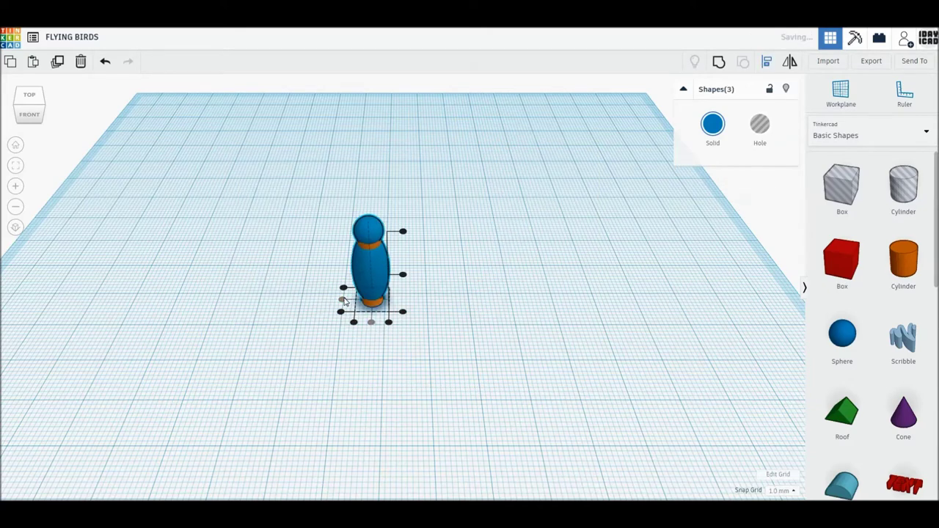
left_click(543, 323)
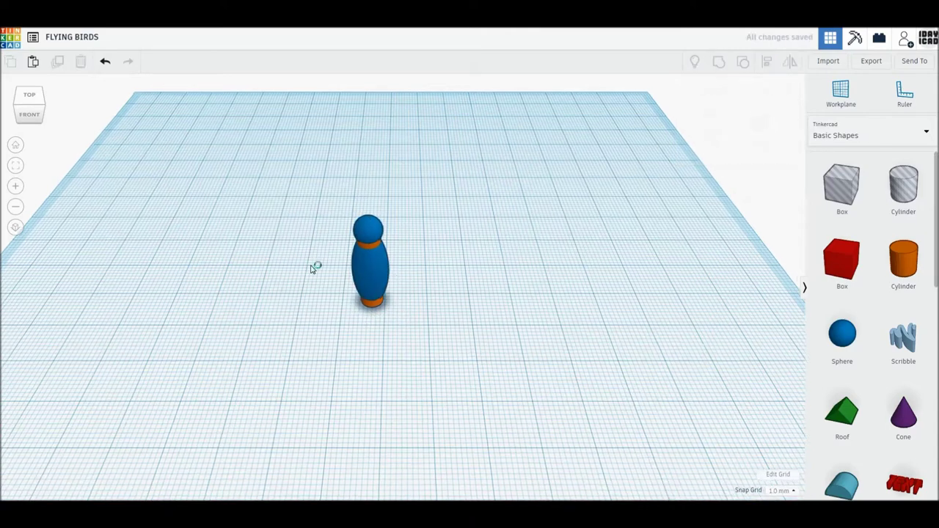
middle_click_drag(323, 272, 470, 343)
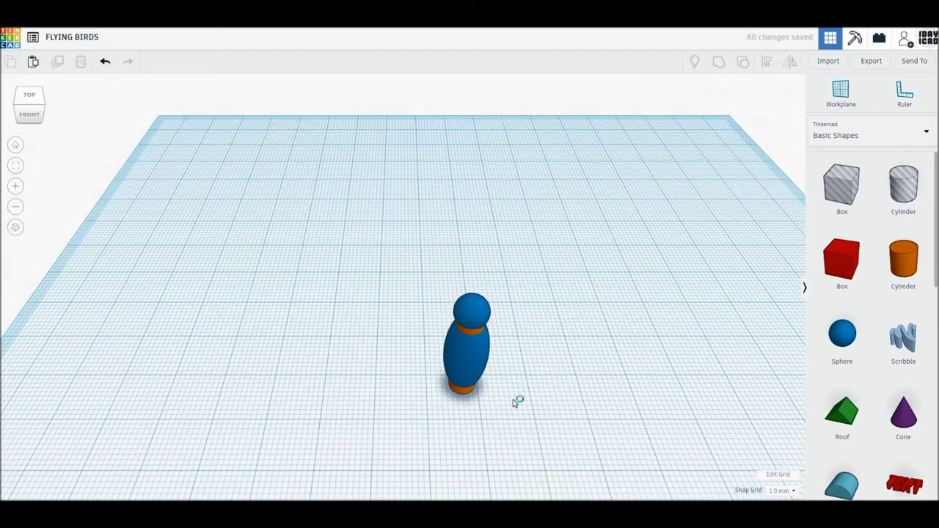
right_click_drag(515, 402, 449, 349)
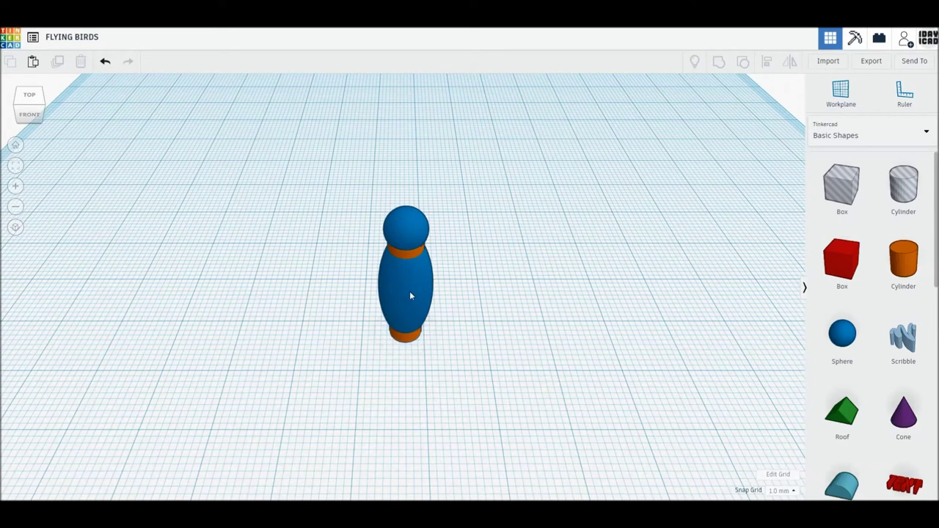
Step: Set the body ellipsoid to 10 mm width and depth
left_click(405, 337)
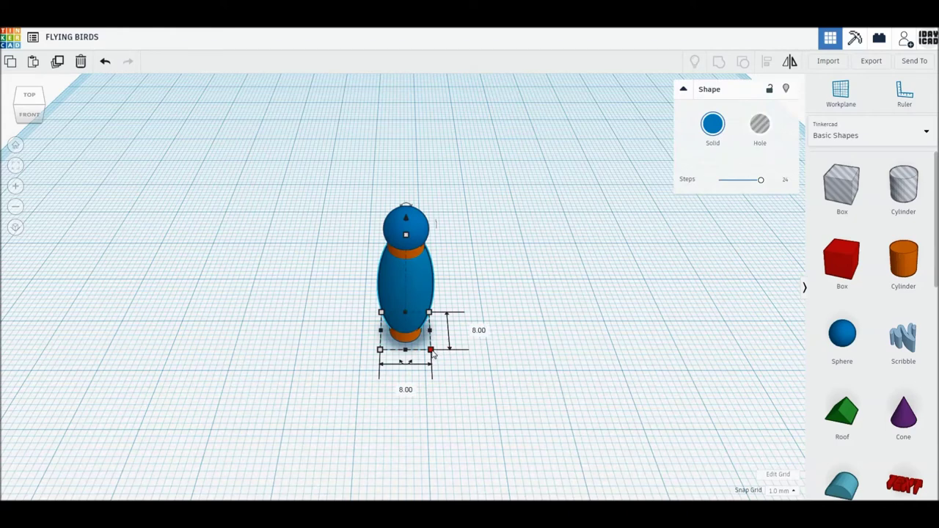
left_click(408, 391)
key("Tab")
type("1")
key("Return")
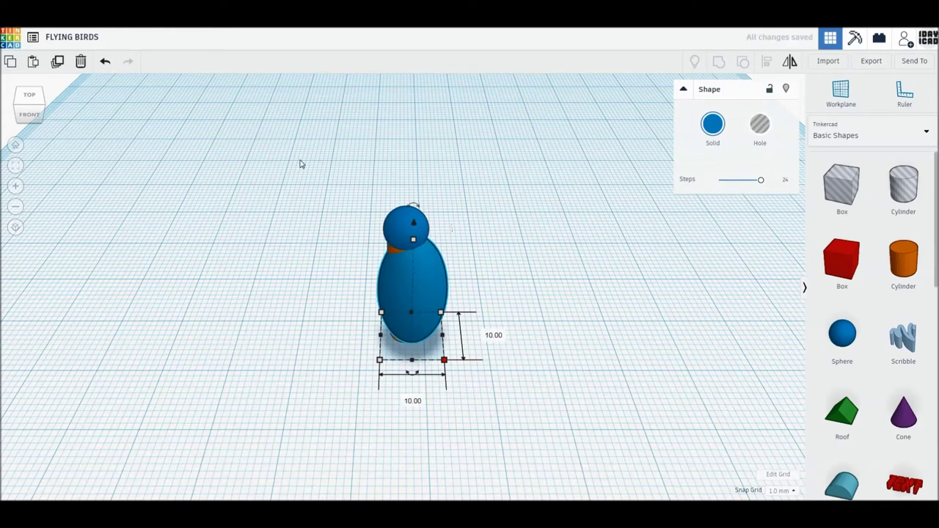
Step: Realign all three parts so the head centres over the body
key("ctrl+a")
left_click(768, 65)
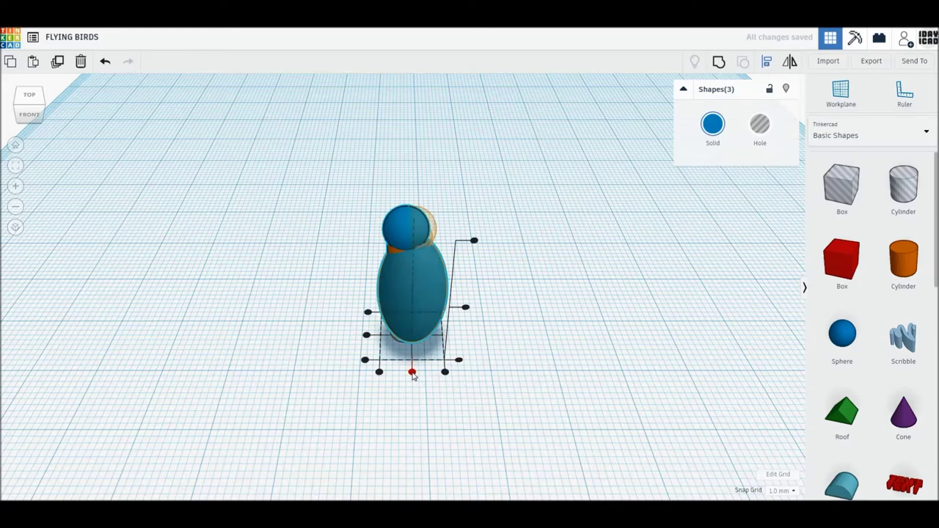
left_click(412, 372)
left_click(367, 335)
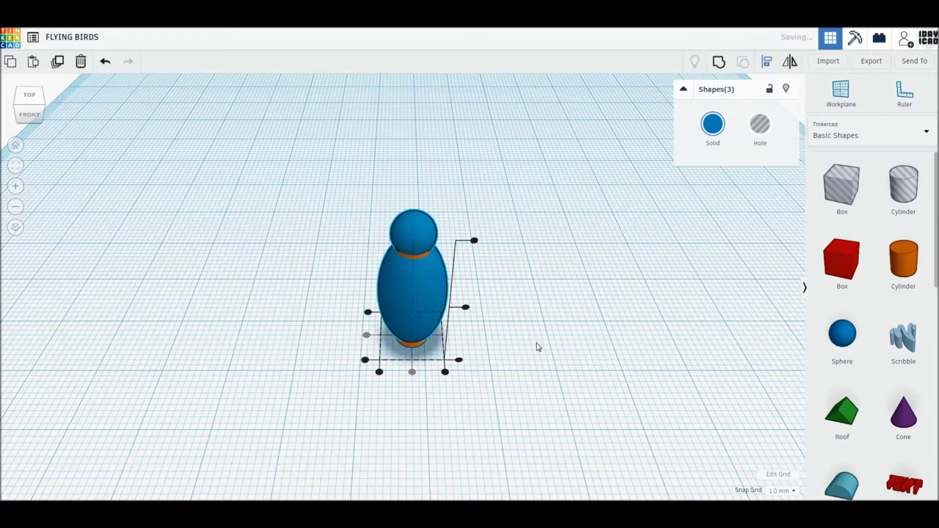
left_click(539, 346)
Step: Raise the head slightly and lift the neck cylinder by 1 mm
left_click(423, 245)
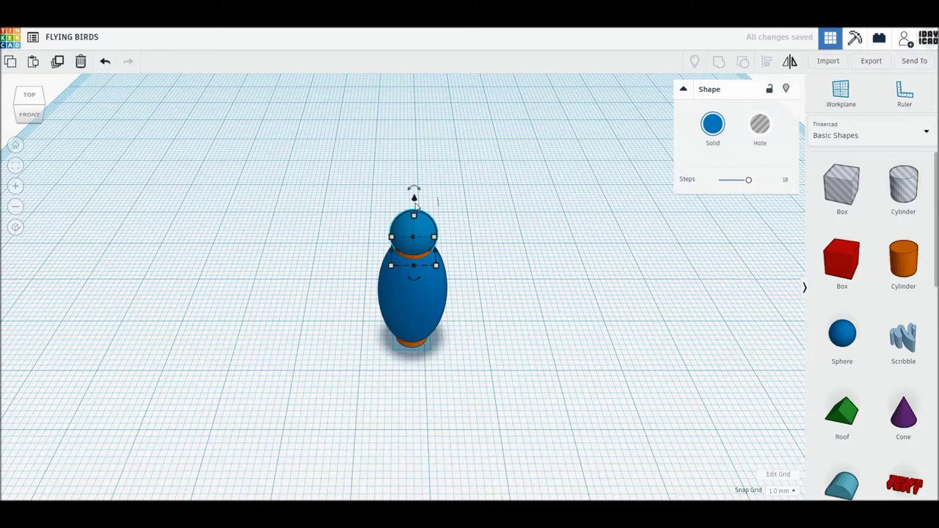
left_click_drag(414, 195, 414, 192)
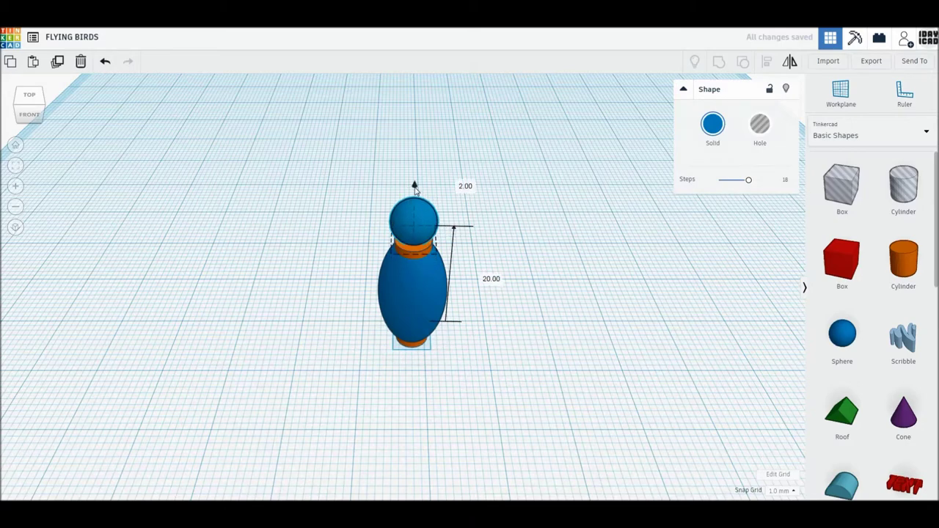
left_click(424, 250)
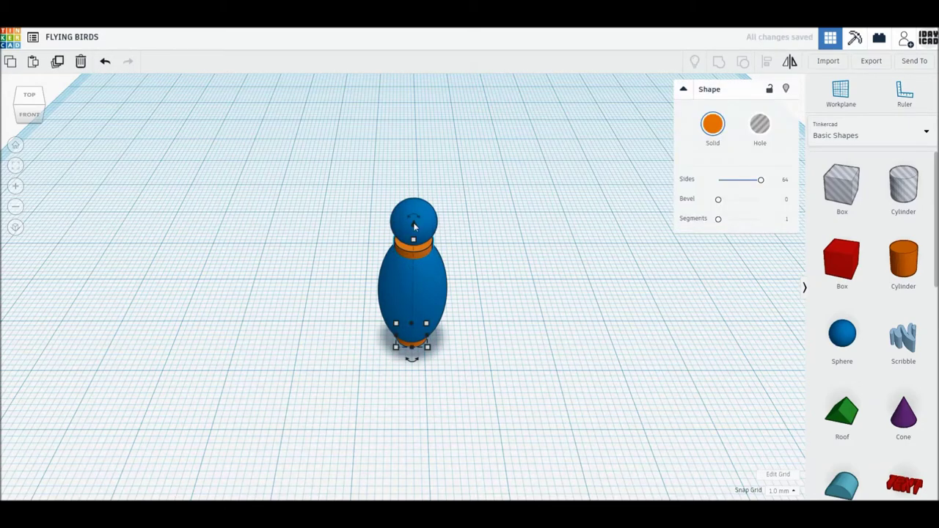
mouse_move(414, 206)
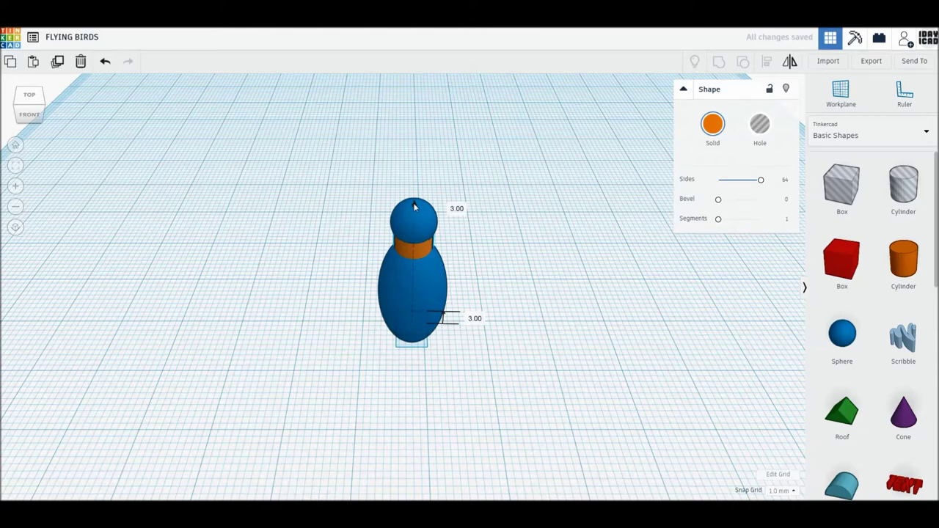
left_click_drag(413, 206, 414, 198)
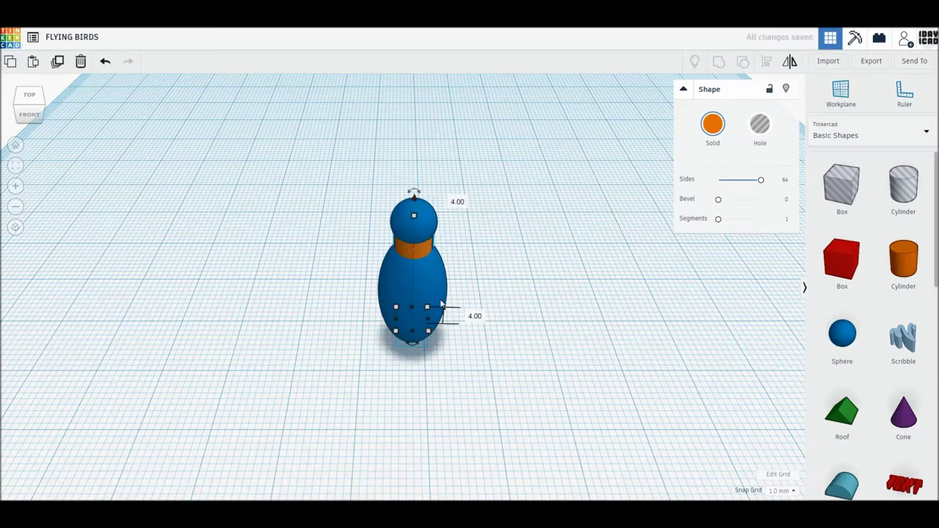
right_click_drag(429, 296, 505, 256)
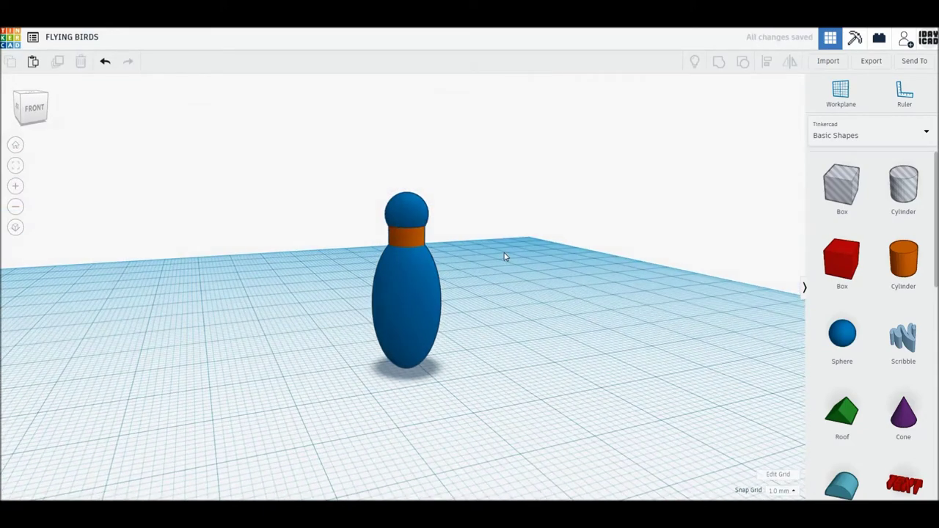
Step: Colour the head, neck and body white and group them into one shape
left_click_drag(490, 330, 361, 191)
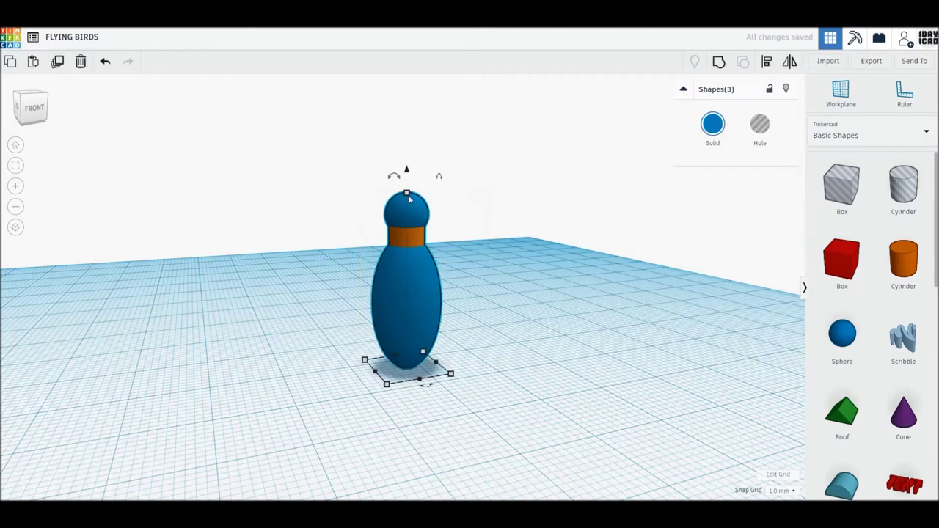
left_click(723, 129)
key("ctrl+g")
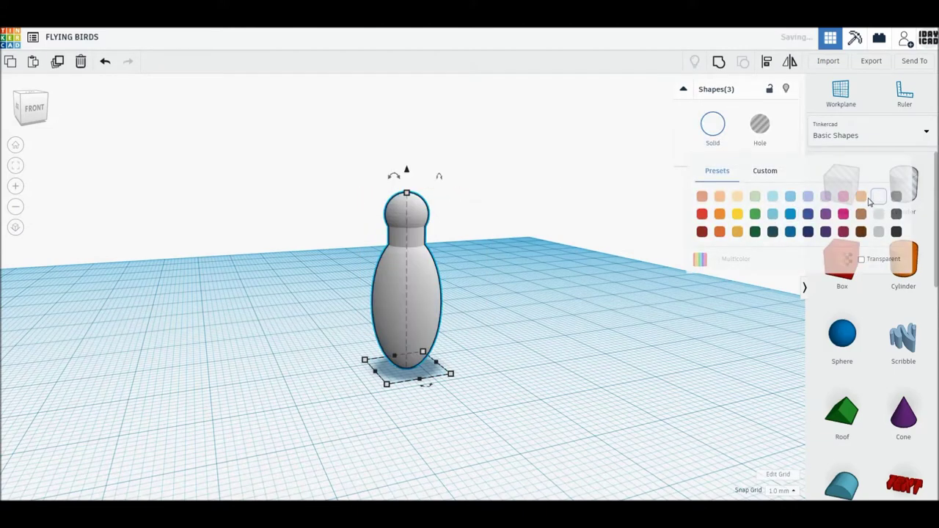
left_click(719, 65)
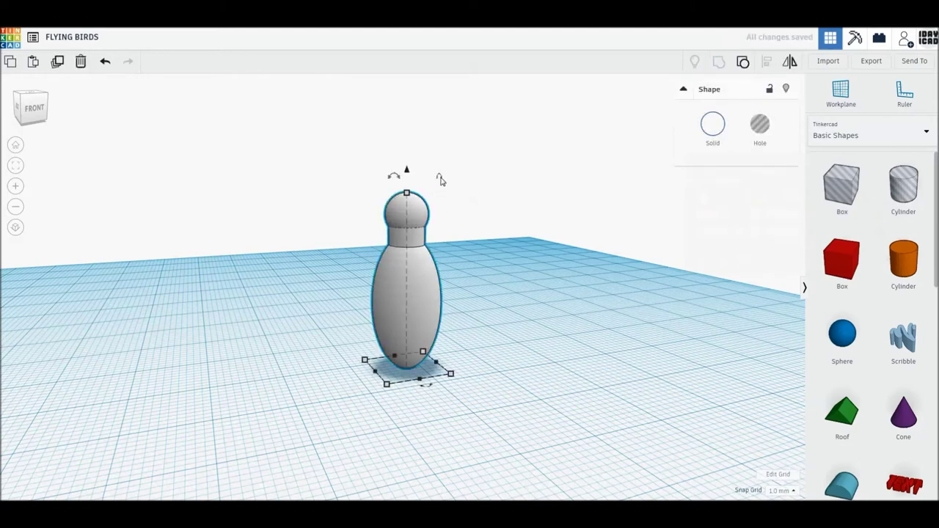
Step: Tilt the grouped bird body 67.5° so it lies forward
left_click_drag(440, 180, 423, 253)
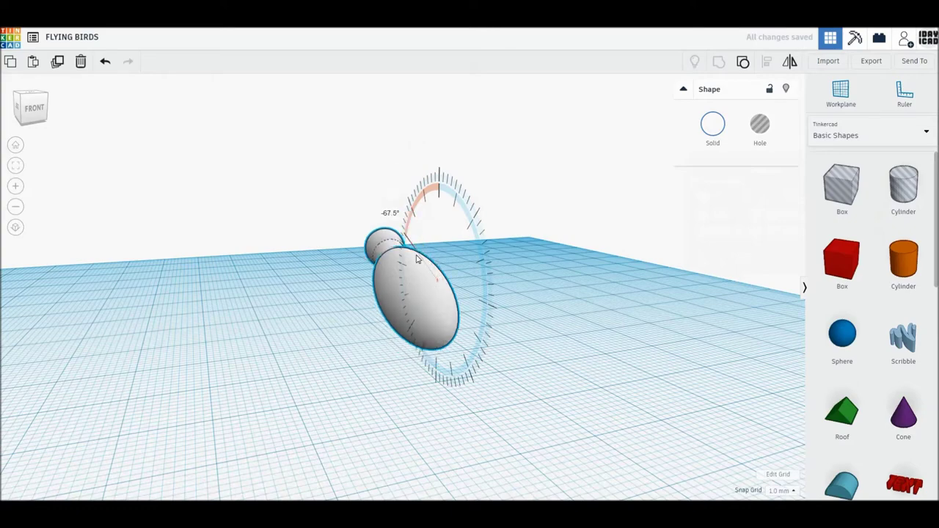
left_click_drag(416, 259, 414, 283)
right_click_drag(415, 283, 418, 292)
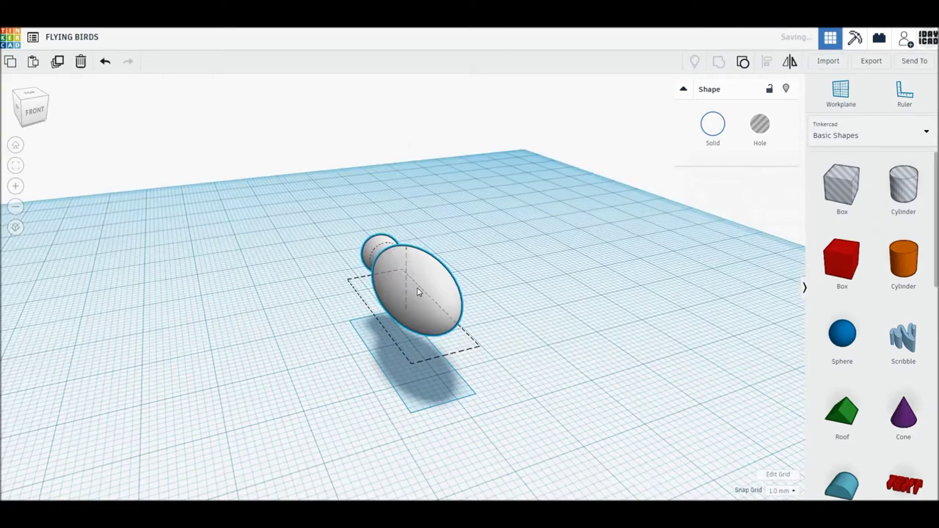
left_click(507, 285)
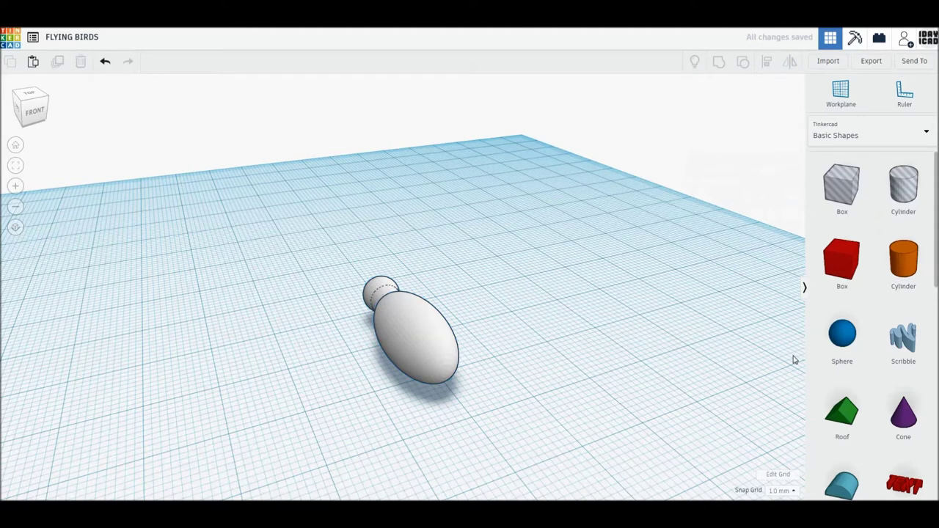
Step: Add a large blue sphere and a purple cone beside the bird body
left_click_drag(846, 346, 644, 362)
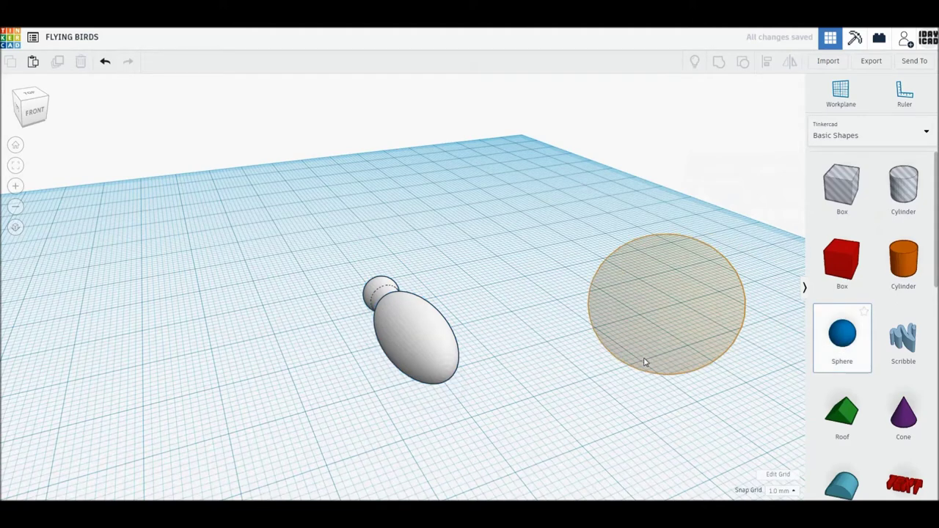
left_click_drag(883, 417, 552, 438)
mouse_move(571, 386)
right_mouse_down()
mouse_move(593, 396)
mouse_move(727, 205)
right_mouse_up()
Step: Give the cone a 0 top radius and 64 sides, then drag a box over it
left_click_drag(719, 185, 719, 180)
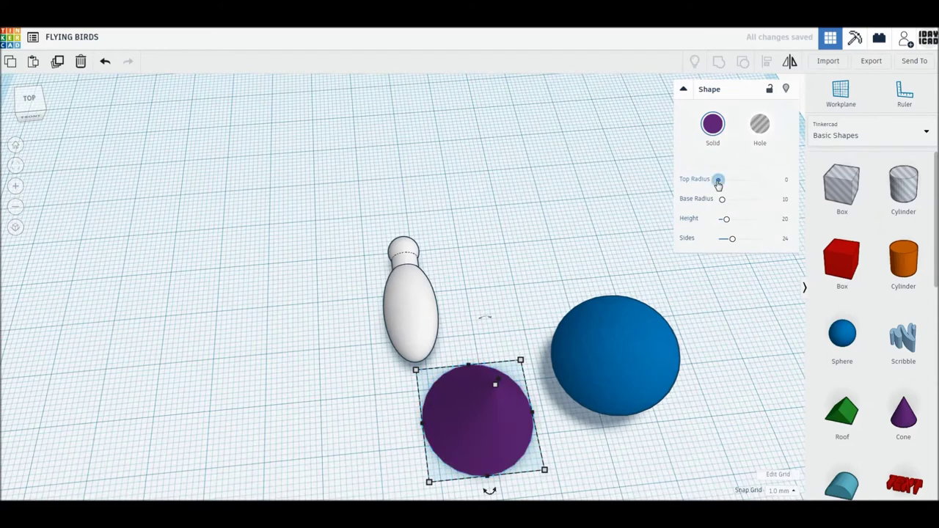
left_click_drag(733, 226, 803, 226)
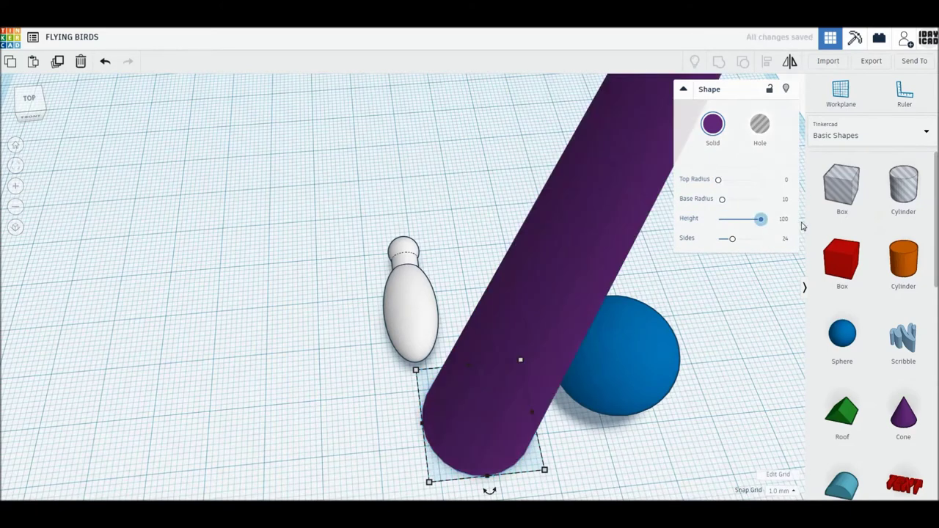
left_click(717, 223)
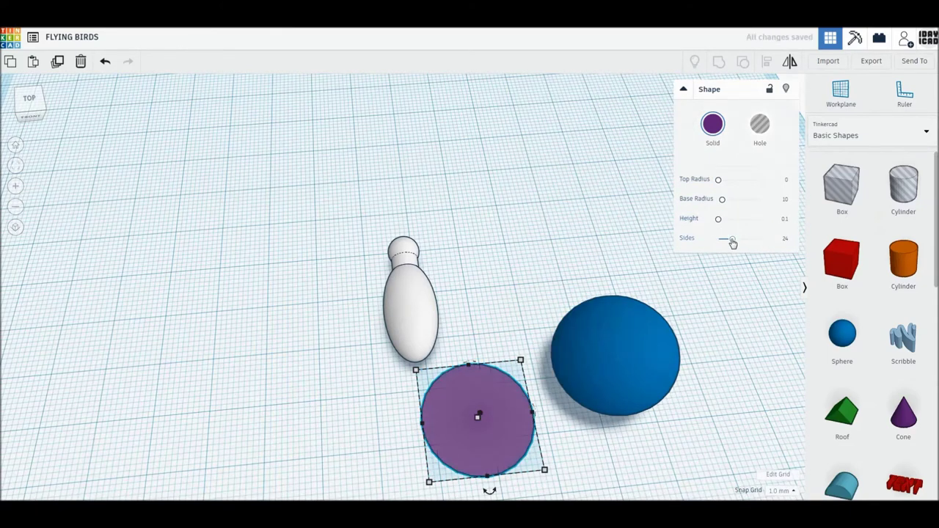
left_click(105, 64)
left_click_drag(733, 239, 817, 247)
left_click_drag(842, 187, 534, 425)
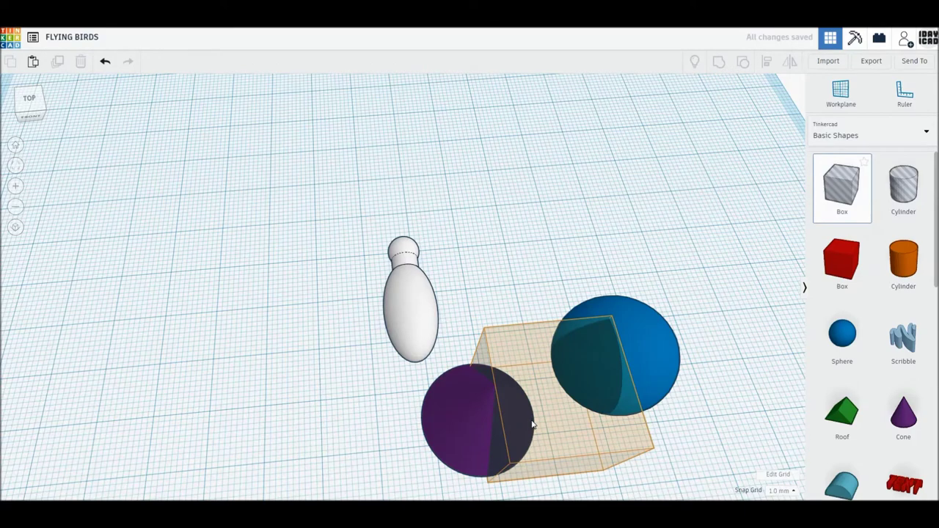
left_click_drag(533, 420, 532, 417)
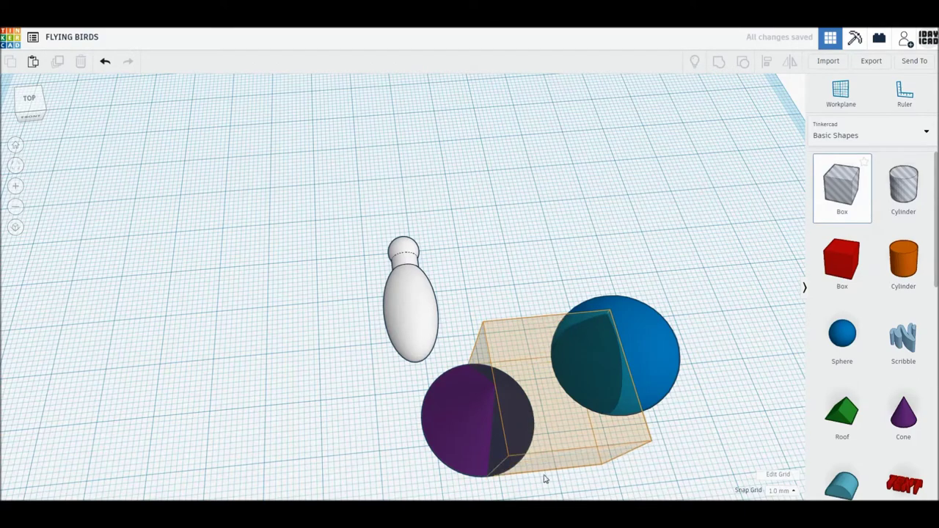
Step: Cut the cone in half with the box hole and shrink it to 6 by 8
left_click_drag(546, 475, 546, 477)
left_click(477, 426, "shift")
left_click(718, 62)
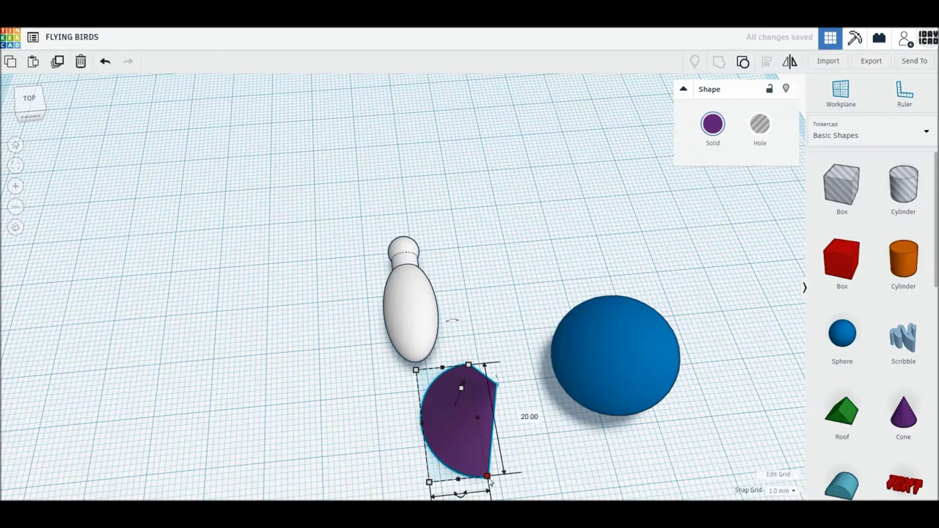
mouse_move(487, 477)
left_mouse_down()
mouse_move(453, 410)
mouse_move(432, 396)
left_mouse_up()
Step: Set the half cone's height to 6 mm and colour it yellow
right_click_drag(433, 395, 499, 412)
scroll(485, 400, "up", 3)
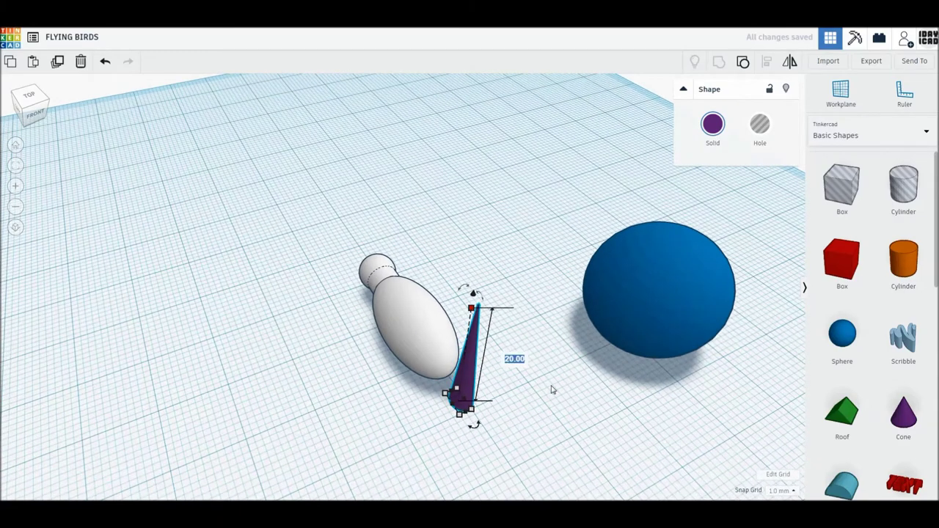
type("6")
key("Return")
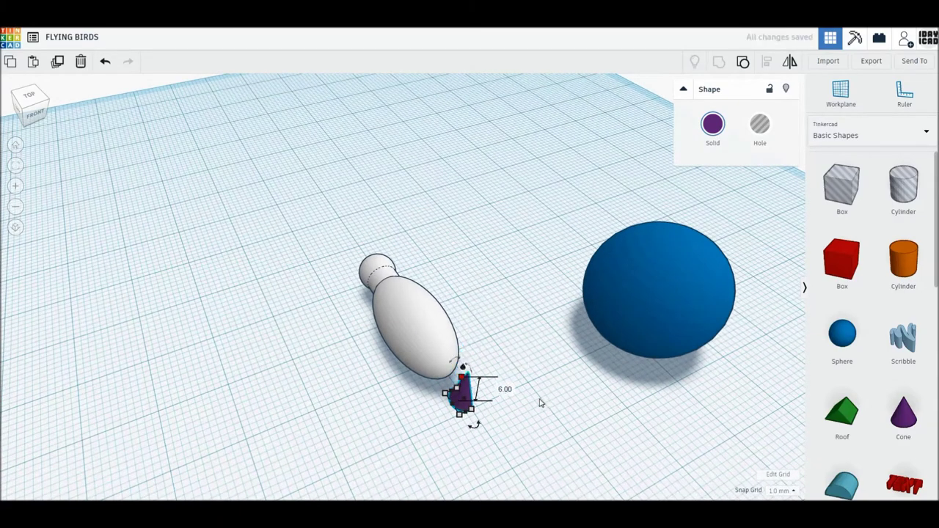
left_click(713, 124)
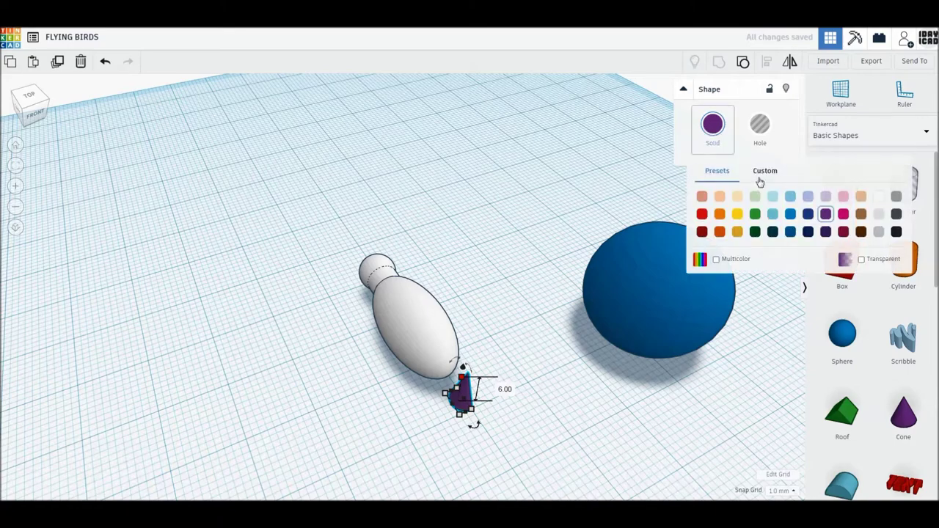
left_click(738, 213)
Step: Duplicate the yellow half cone, nudge the copy right and rotate it 180° to complete the cone
mouse_move(585, 401)
right_mouse_down()
mouse_move(500, 419)
mouse_move(141, 168)
right_mouse_up()
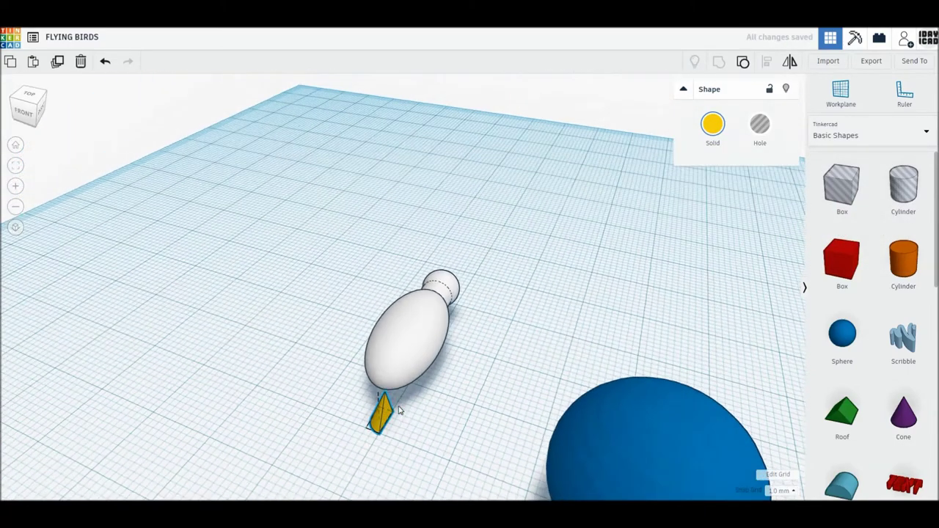
left_click(56, 64)
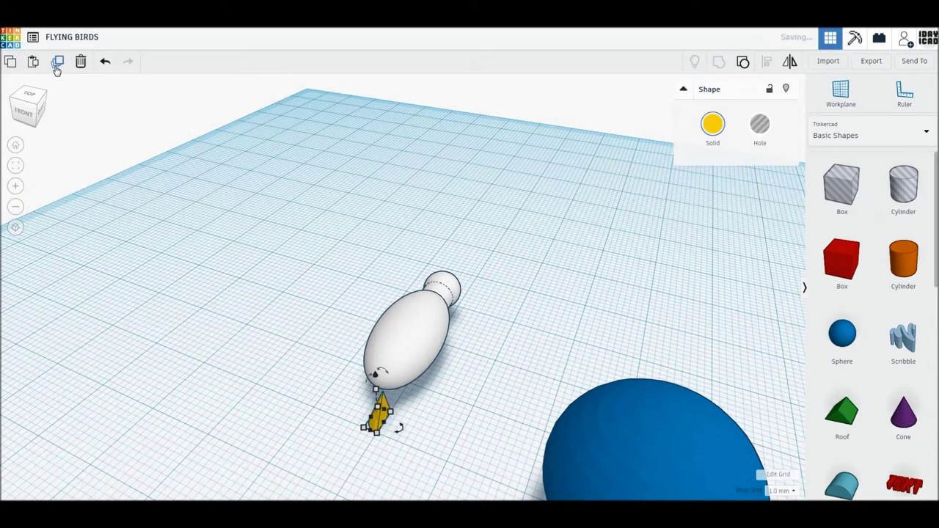
key("Right")
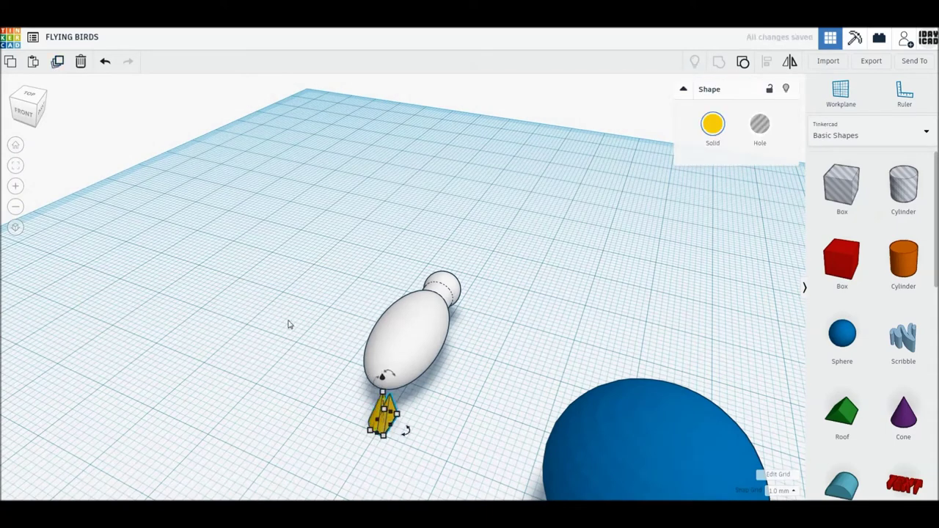
key("Right")
left_click_drag(413, 434, 374, 423)
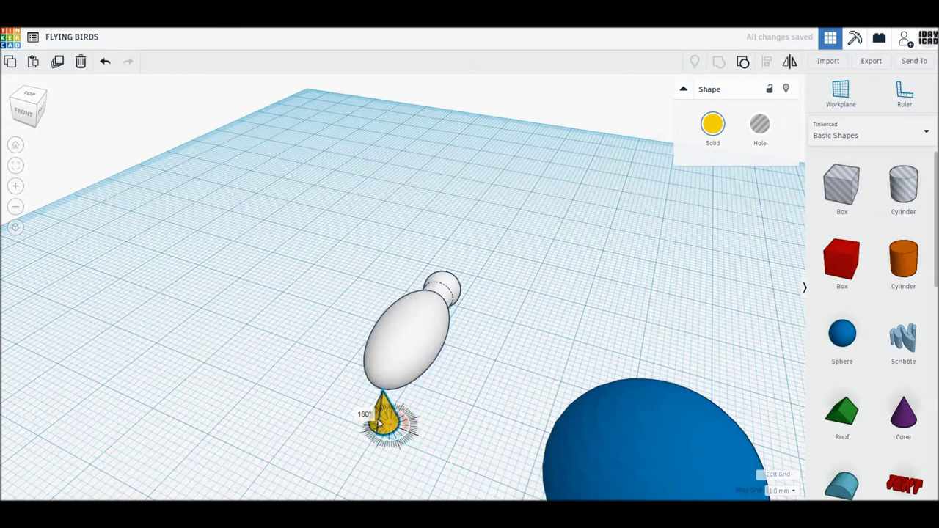
Step: Reselect both yellow cone halves from a side view
left_click(447, 417)
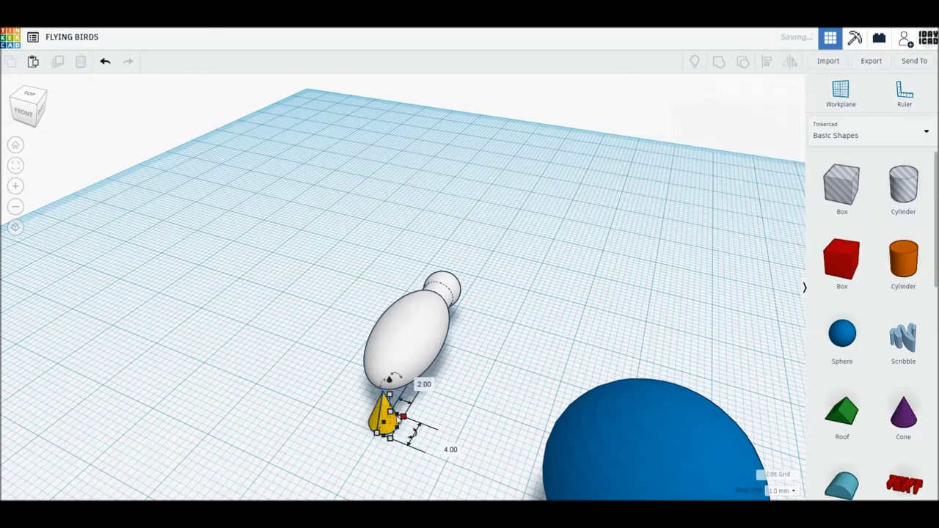
left_click(386, 412)
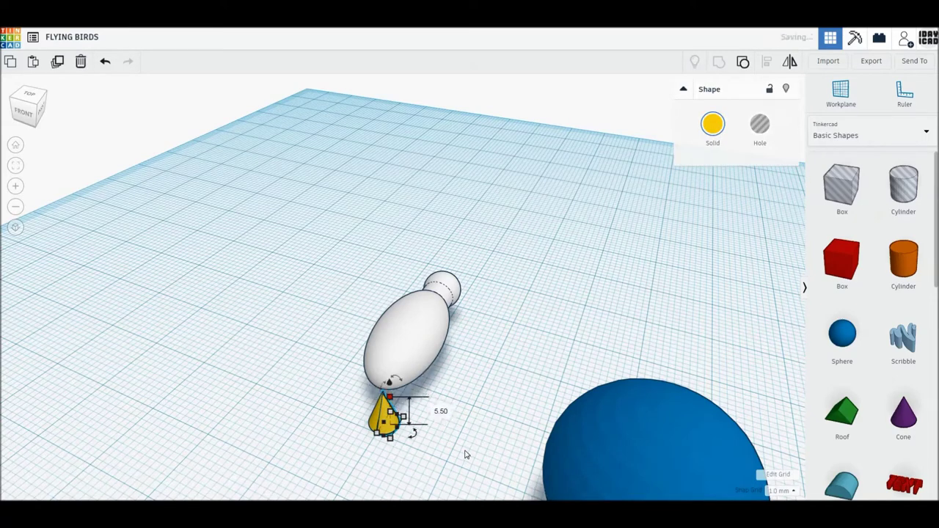
left_click(411, 453)
mouse_move(411, 453)
right_mouse_down()
mouse_move(384, 436)
mouse_move(362, 461)
mouse_move(317, 466)
right_mouse_up()
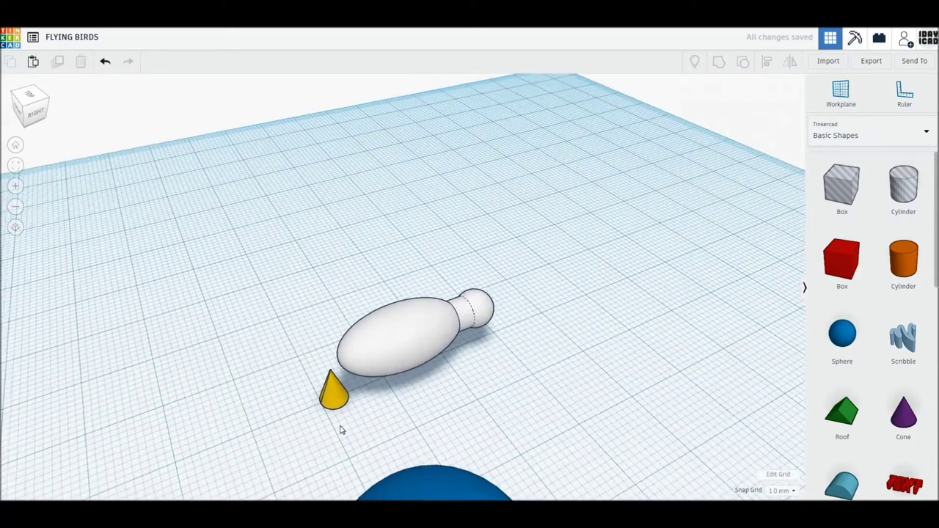
left_click(334, 396)
Step: Move the yellow cone toward the bird body and reselect it on its own
mouse_move(342, 424)
right_mouse_down()
mouse_move(350, 436)
mouse_move(299, 424)
right_mouse_up()
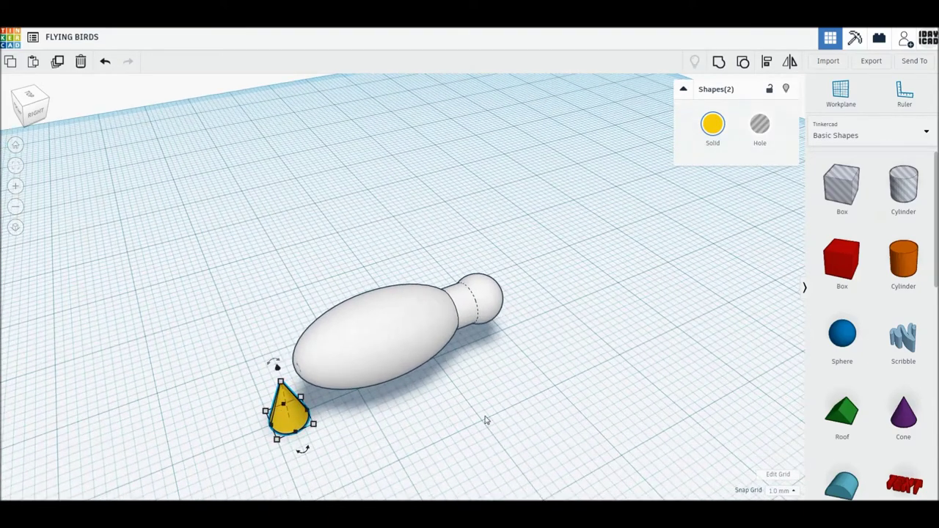
left_click_drag(286, 407, 566, 409)
mouse_move(580, 444)
right_mouse_down()
mouse_move(478, 439)
mouse_move(551, 482)
mouse_move(510, 414)
mouse_move(433, 443)
right_mouse_up()
right_click_drag(433, 443, 577, 444)
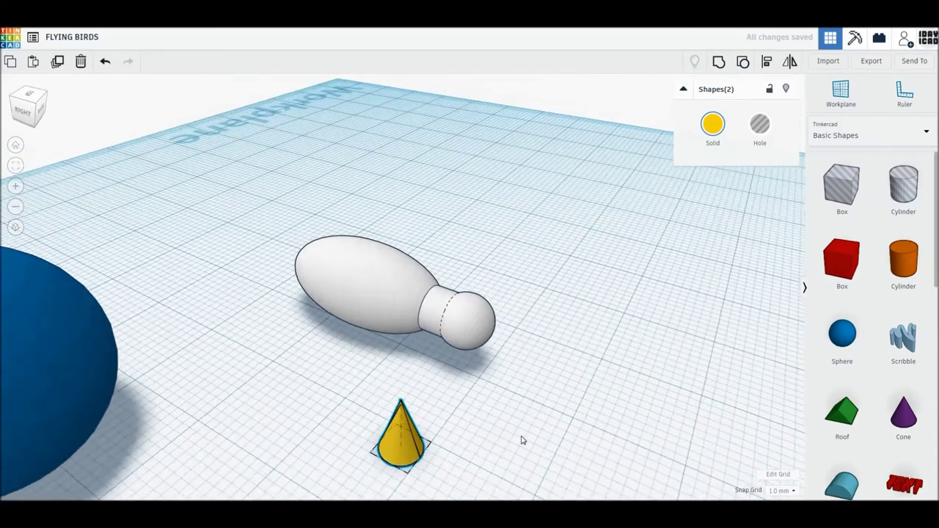
left_click(578, 444)
left_click(504, 400)
type("5")
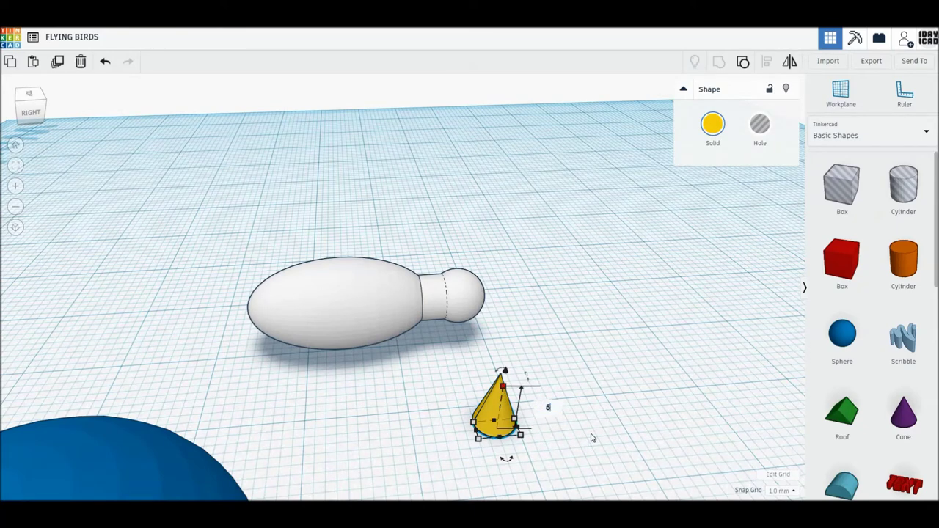
left_click(586, 441)
left_click(503, 426)
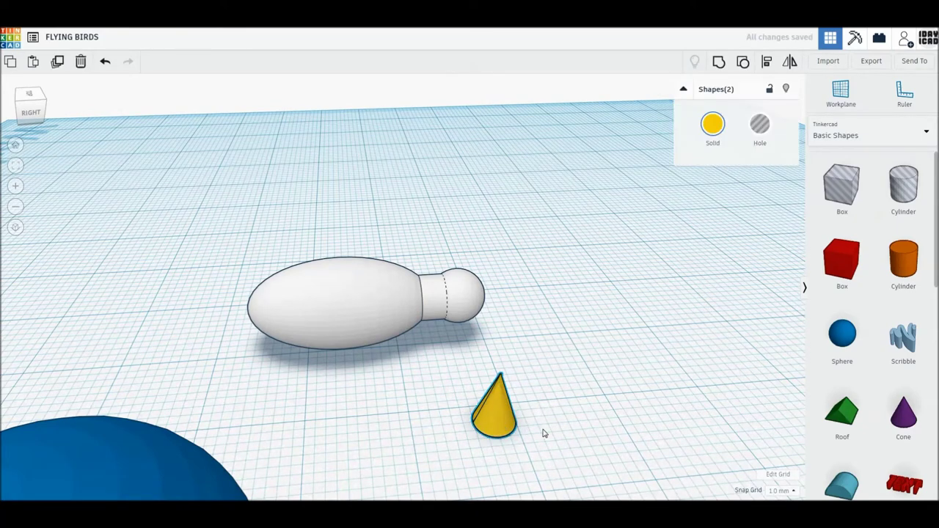
left_click(718, 63)
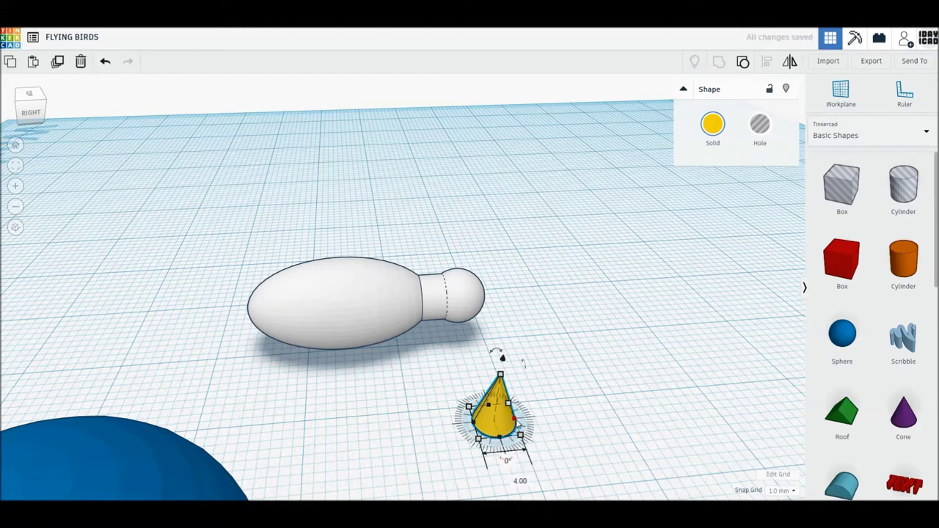
left_click(505, 466)
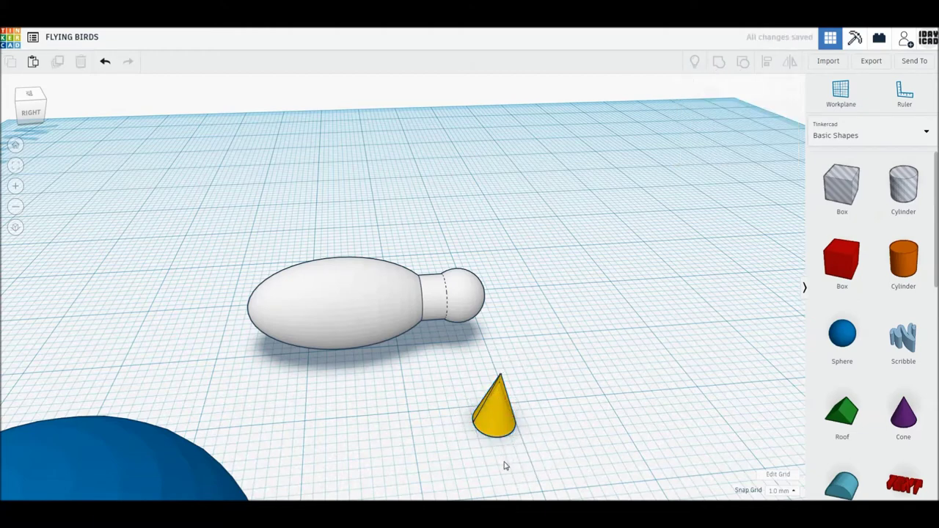
Step: Rotate the yellow cone 90° onto its side
left_click(496, 418)
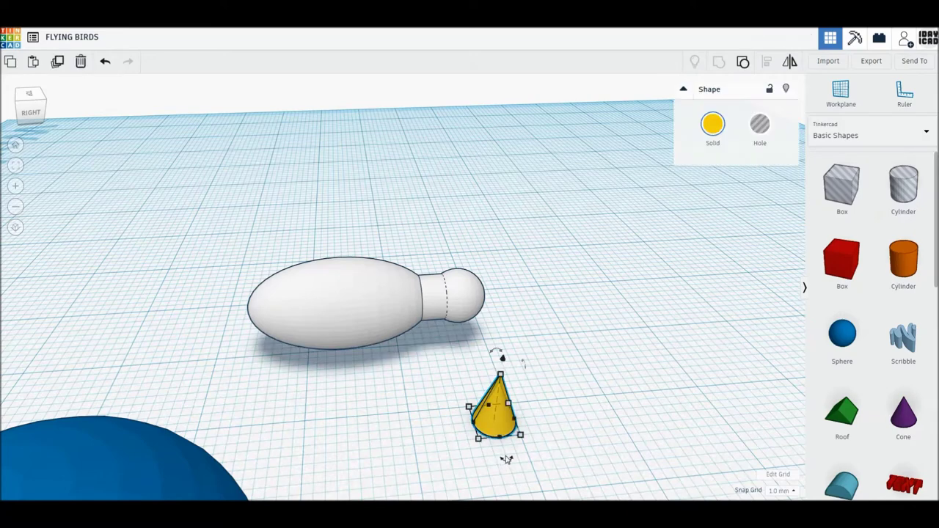
left_click_drag(506, 461, 520, 424)
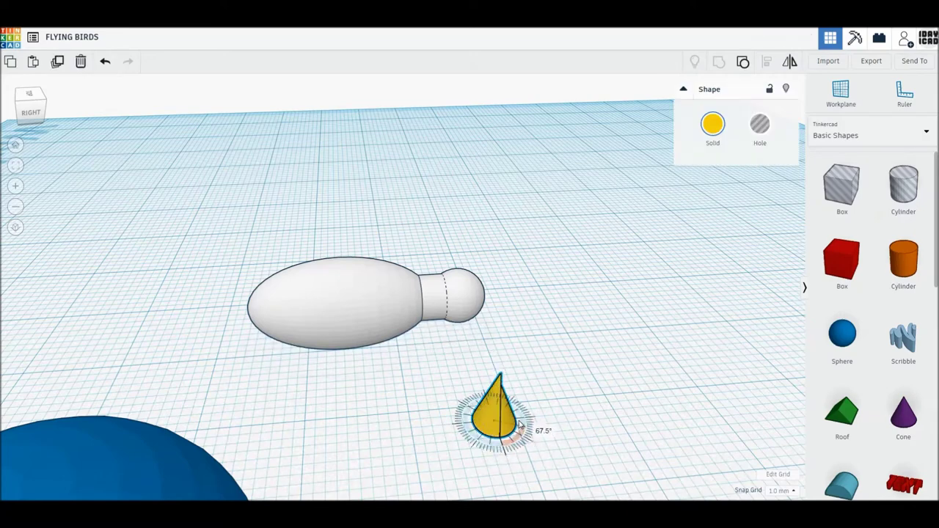
left_click_drag(519, 424, 520, 424)
left_click_drag(502, 356, 524, 385)
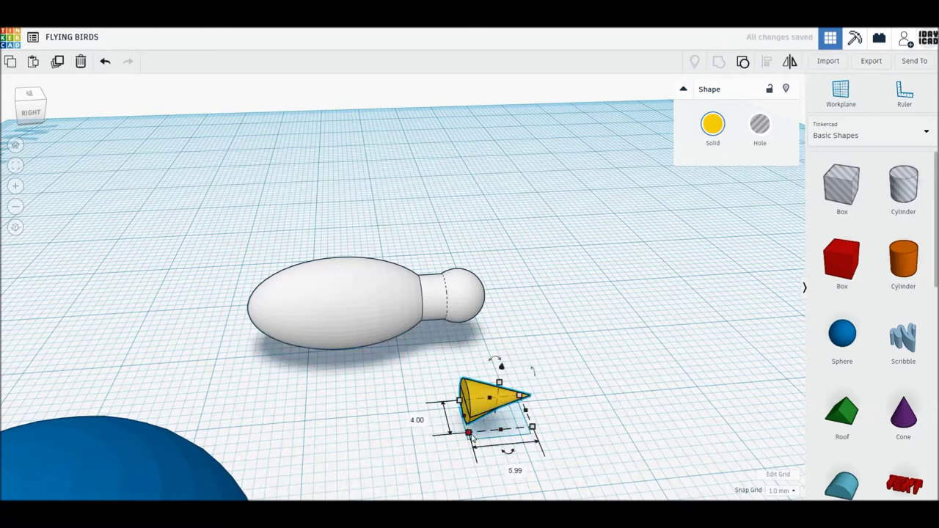
Step: Set the cone's length to 6 mm, keeping its height at 4 mm
type("6")
key("Return")
left_click(416, 420)
key("Return")
left_click(552, 337)
Step: Align the yellow cone with the bird body
left_click_drag(555, 407, 491, 229)
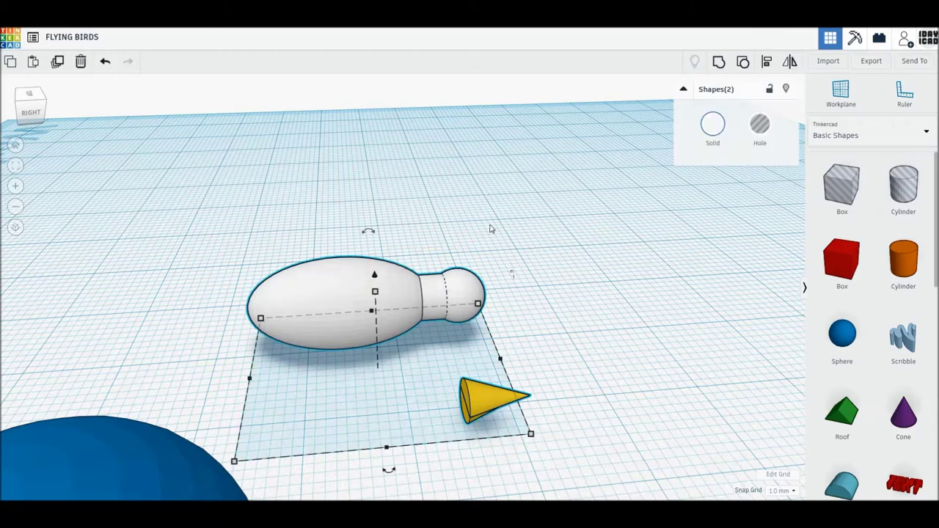
left_click(769, 64)
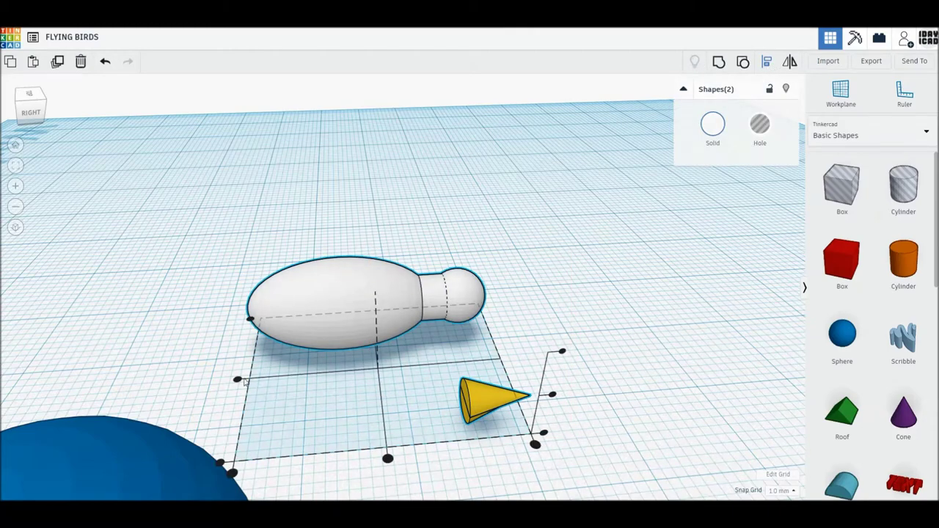
left_click(237, 380)
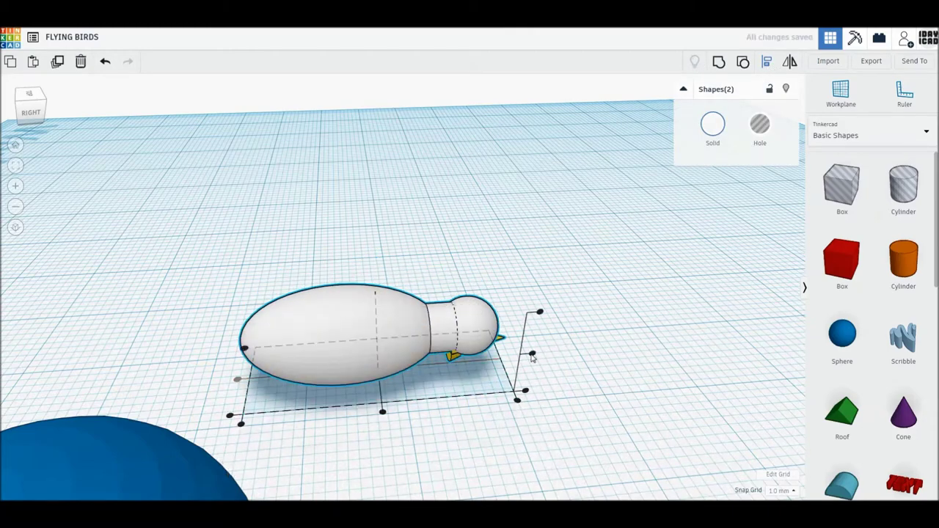
left_click(533, 358)
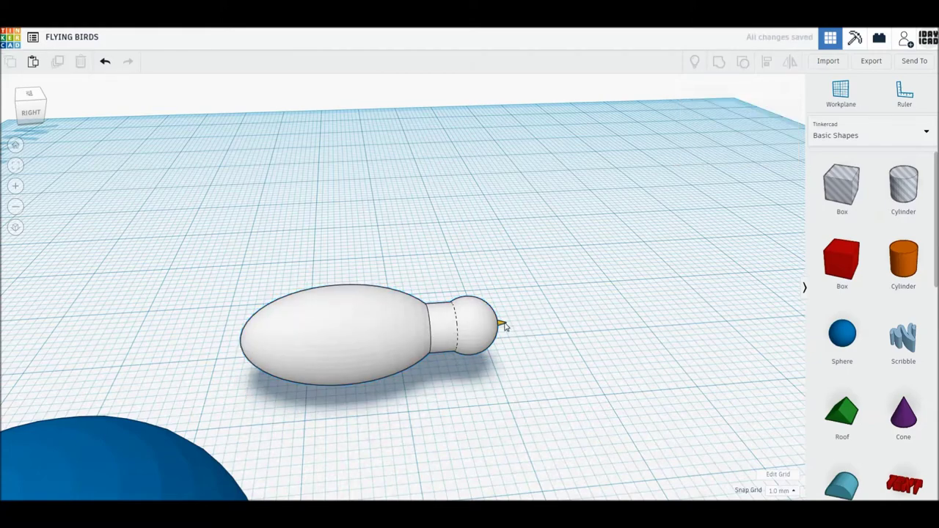
Step: Nudge the beak forward out of the head and lower it to head height
right_click_drag(534, 366, 524, 408)
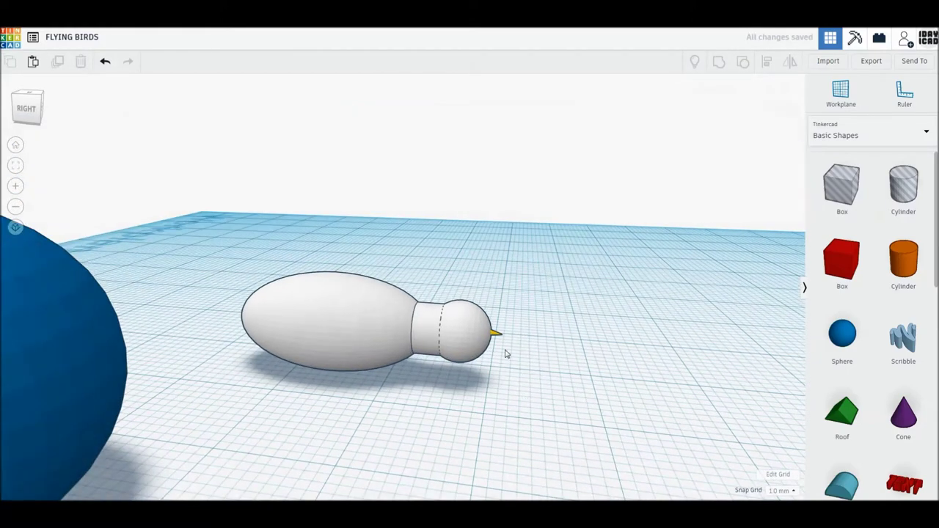
left_click(496, 335)
key("Right")
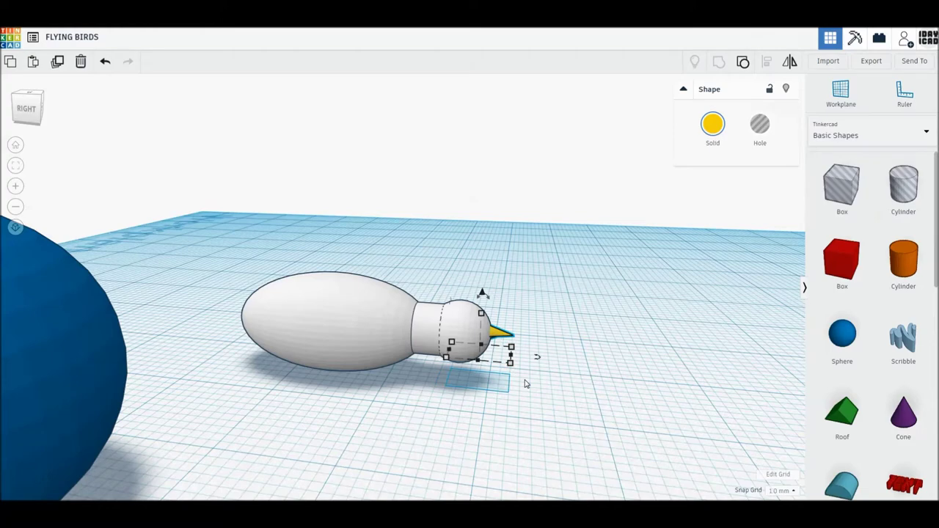
key("Right")
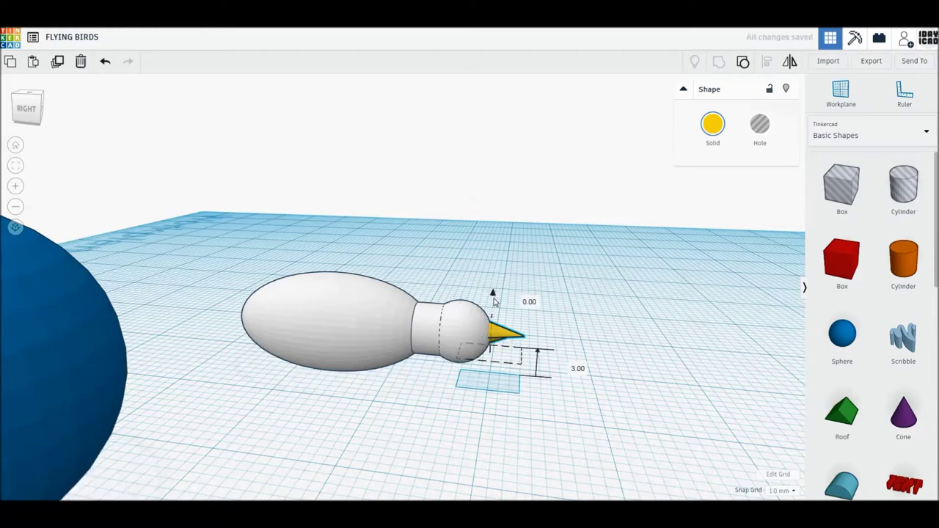
left_click_drag(493, 294, 494, 304)
left_click(599, 332)
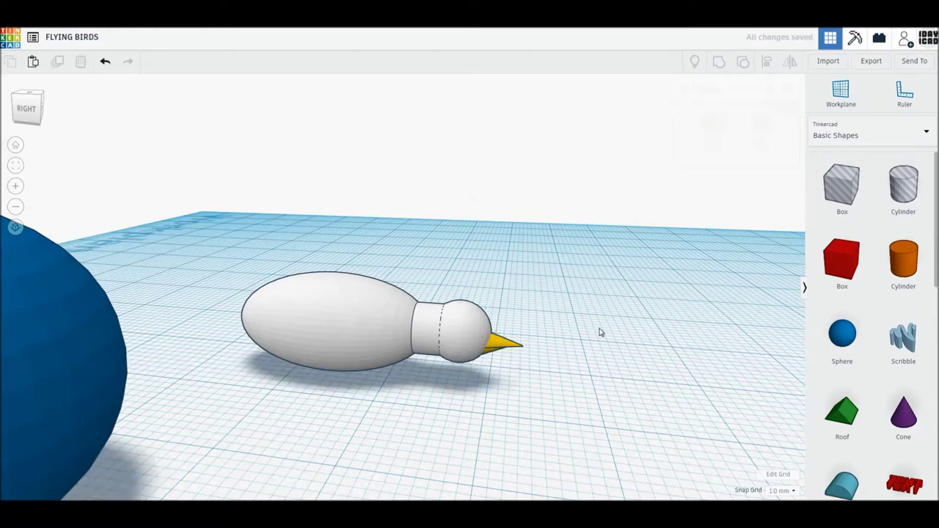
mouse_move(587, 349)
right_mouse_down()
mouse_move(577, 325)
mouse_move(577, 367)
mouse_move(763, 308)
right_mouse_up()
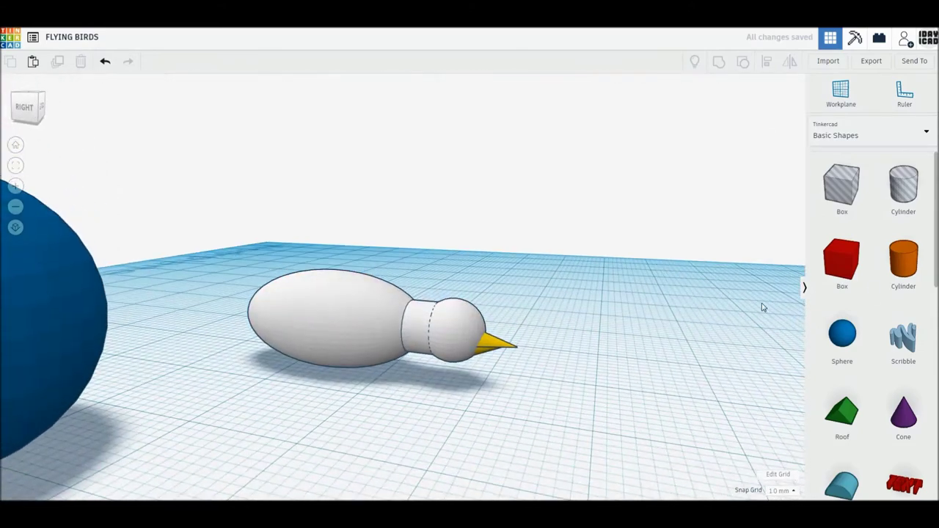
left_click_drag(848, 347, 550, 400)
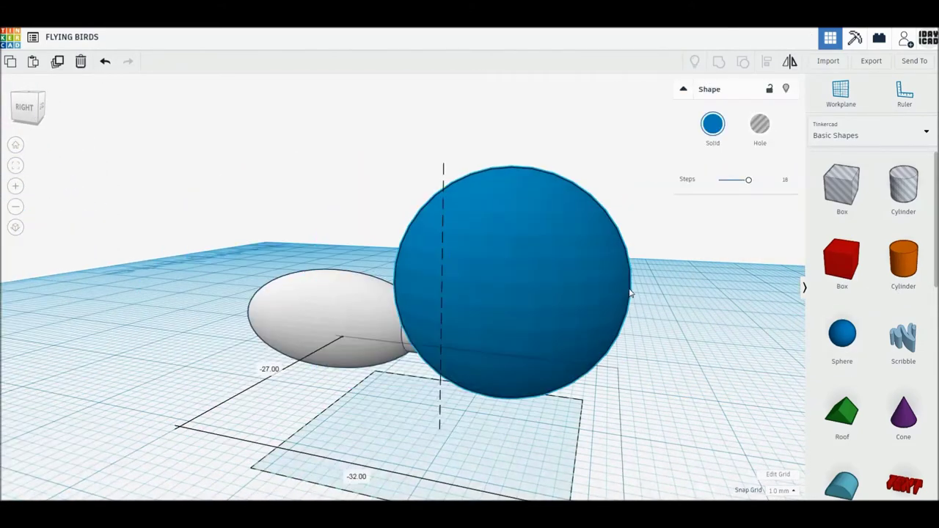
Step: Place a sphere beside the bird and resize it to 2×2×2 mm
left_click_drag(166, 367, 528, 330)
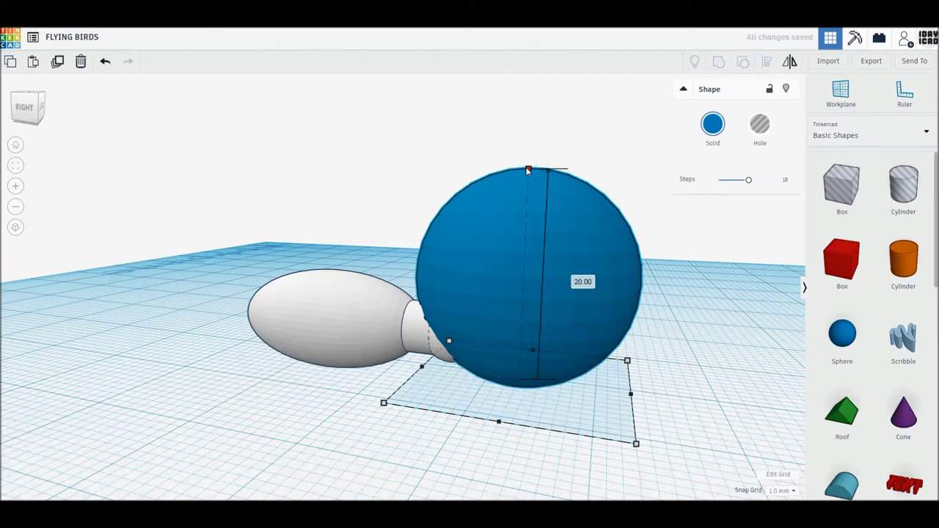
left_click(583, 281)
type("2")
key("Return")
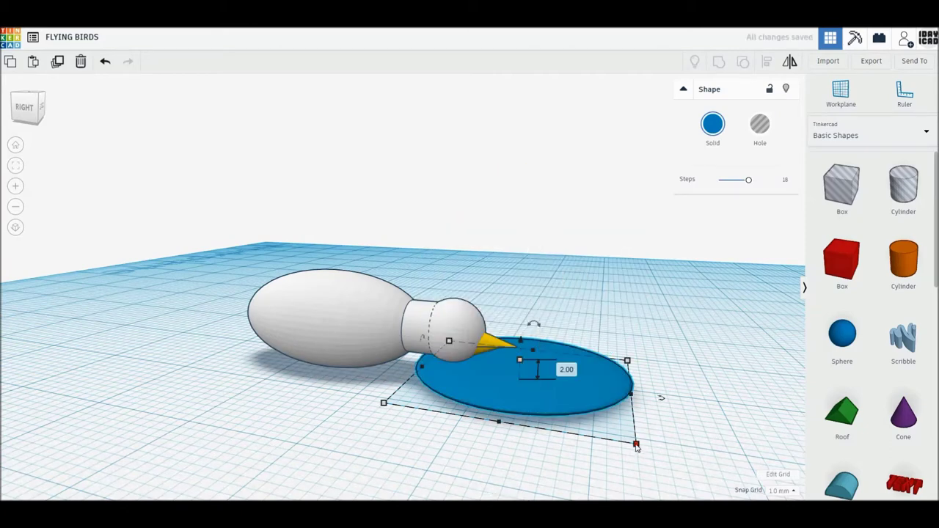
mouse_move(636, 444)
left_click(703, 404)
type("2")
key("Return")
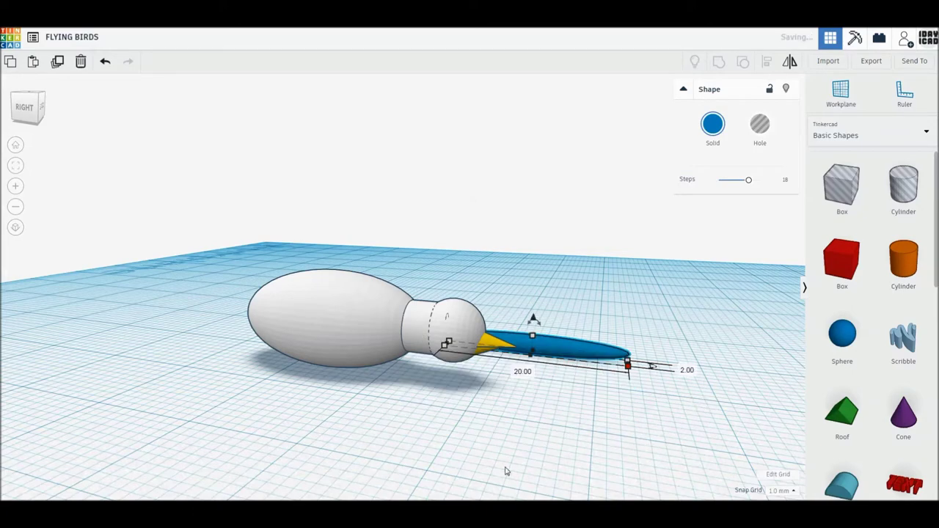
left_click(520, 376)
type("2")
key("Return")
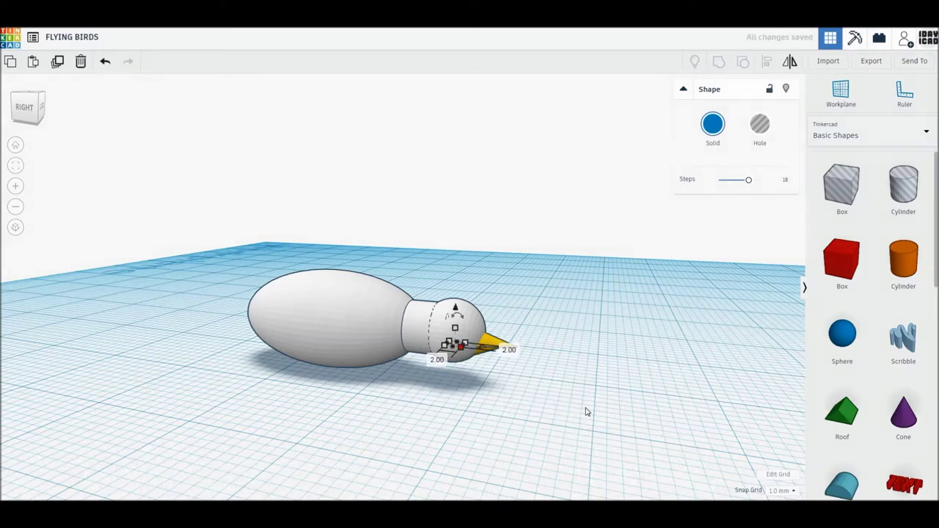
Step: Smooth the small sphere to 24 steps and colour it black
right_click_drag(585, 408, 486, 447)
left_click_drag(749, 180, 800, 186)
left_click(713, 124)
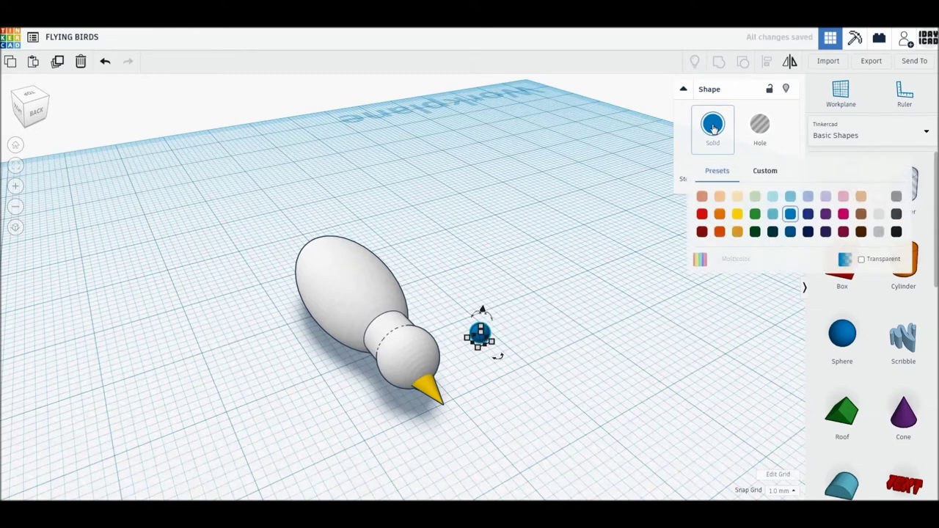
left_click(896, 232)
left_click(585, 377)
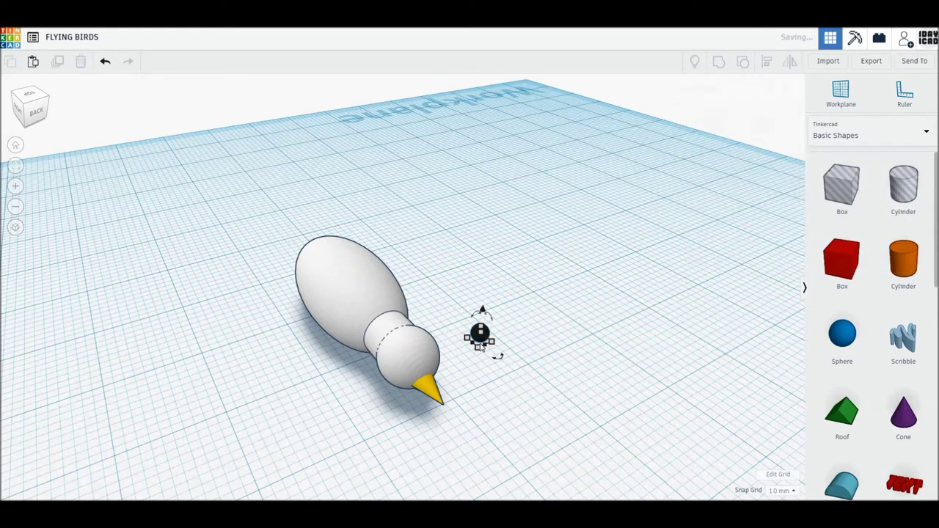
left_click(481, 335)
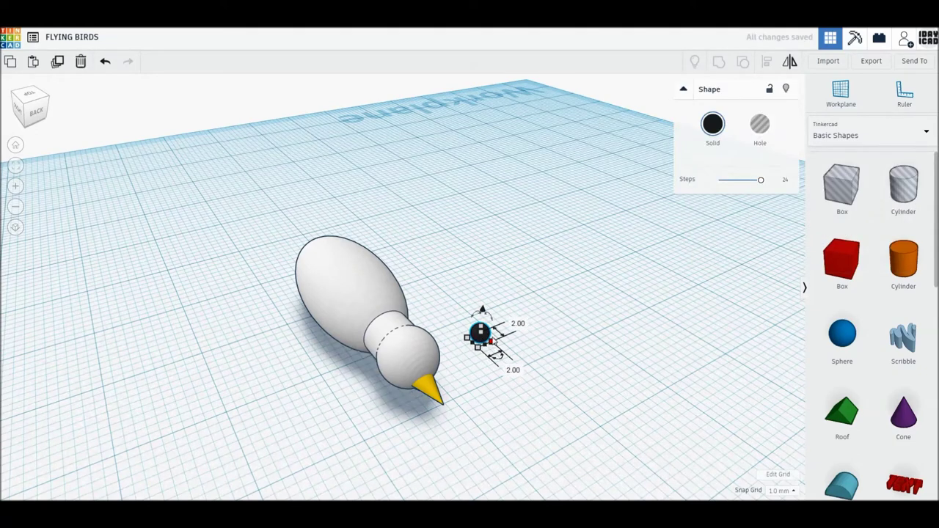
left_click(541, 369)
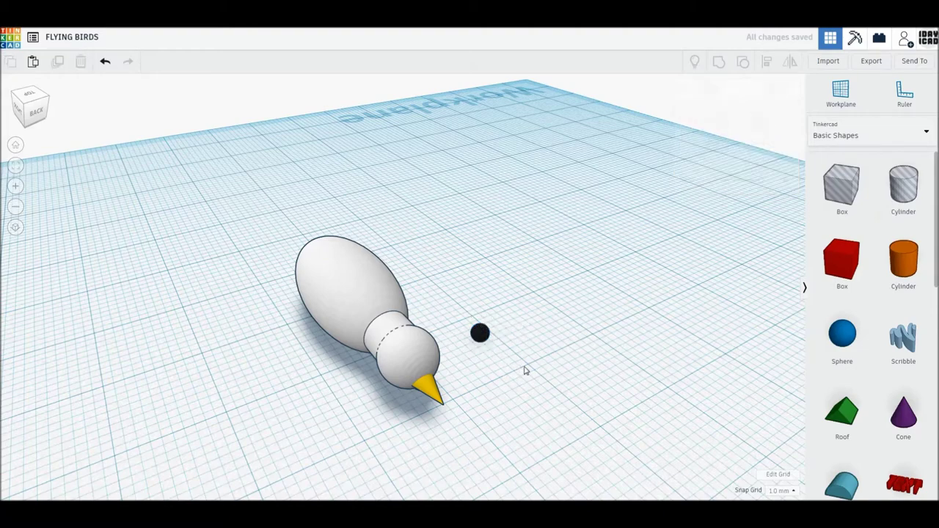
right_click_drag(530, 416, 490, 410)
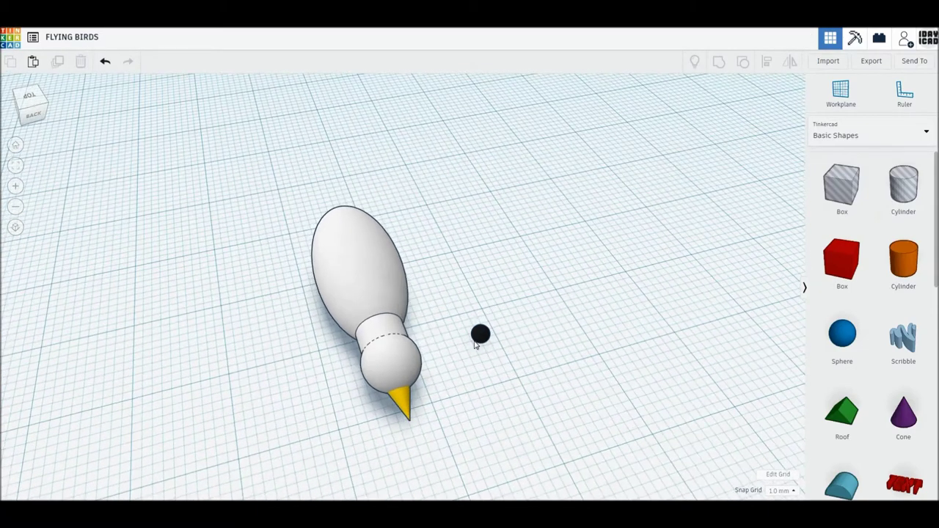
Step: Set a black eye sphere on the bird's head beside the beak and duplicate it as a second eye
mouse_move(480, 334)
left_mouse_down()
mouse_move(427, 380)
mouse_move(430, 339)
left_mouse_up()
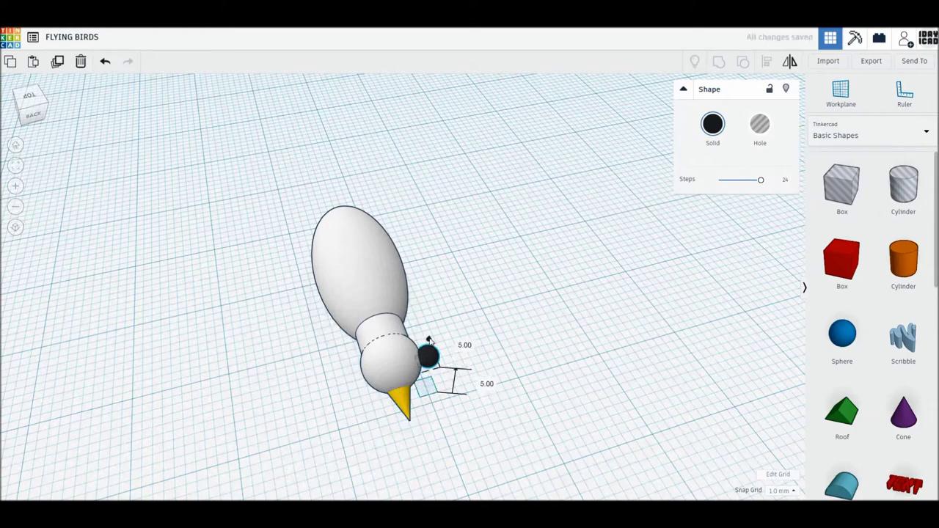
left_click_drag(429, 357, 414, 371)
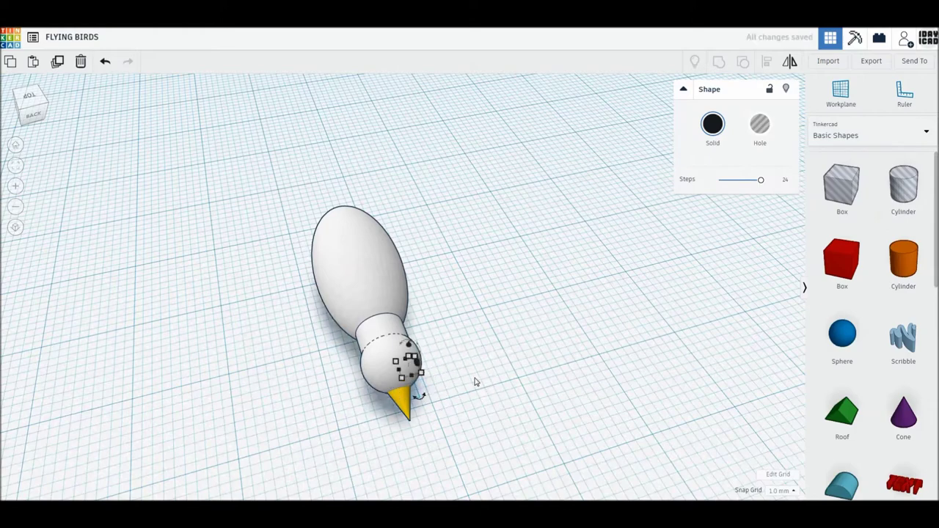
left_click(58, 62)
key("Left")
key("Left")
key("Left")
key("Left")
key("Left")
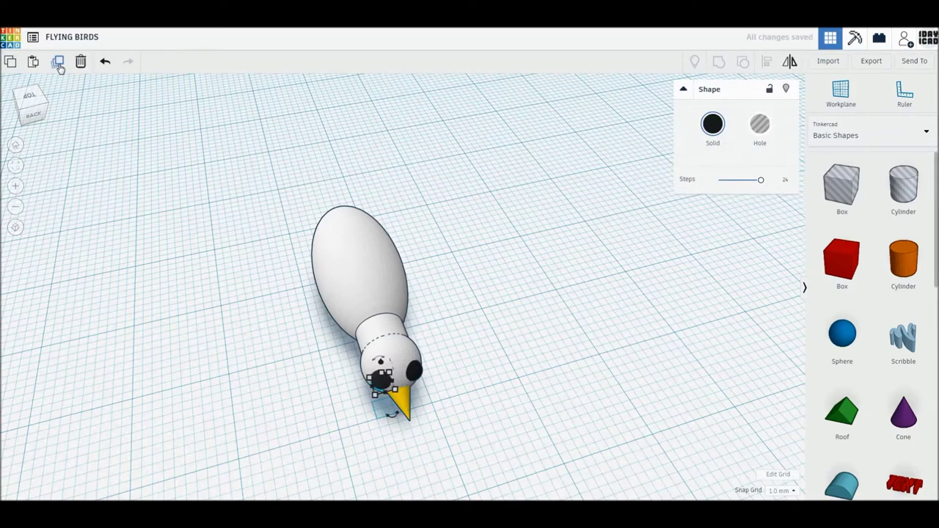
key("Left")
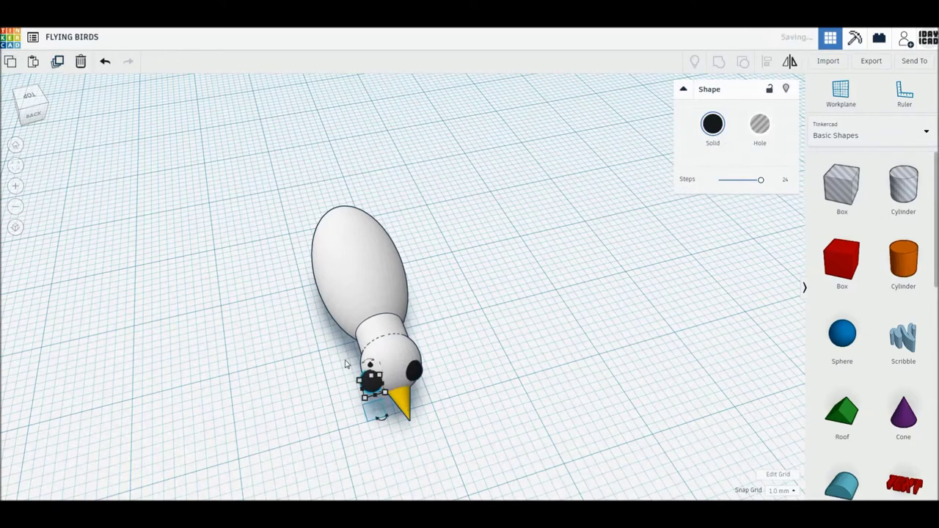
Step: Group the two black eye spheres into one object
left_click(415, 376, "shift")
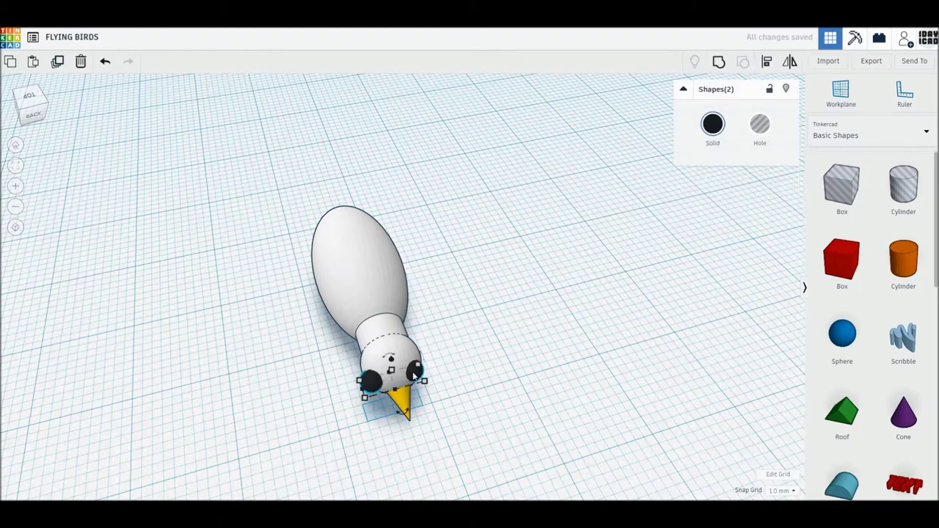
left_click(720, 62)
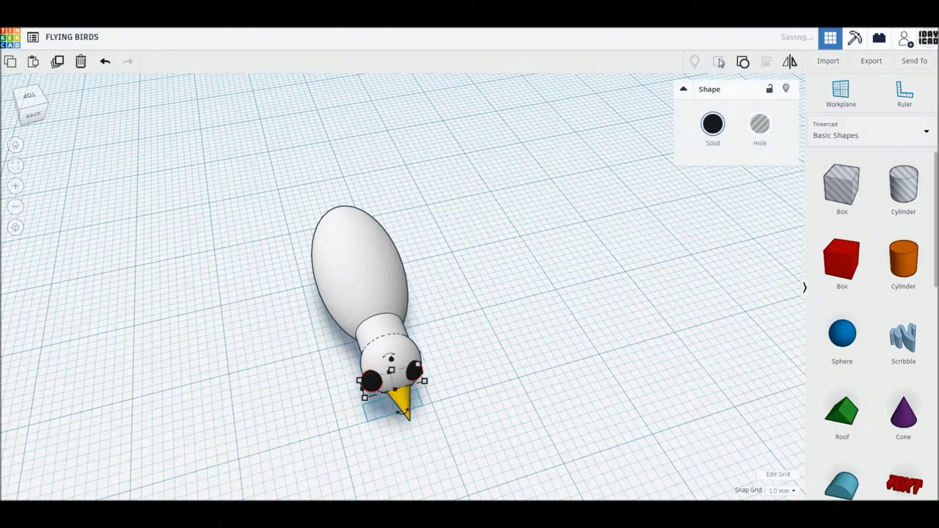
left_click_drag(517, 441, 305, 252)
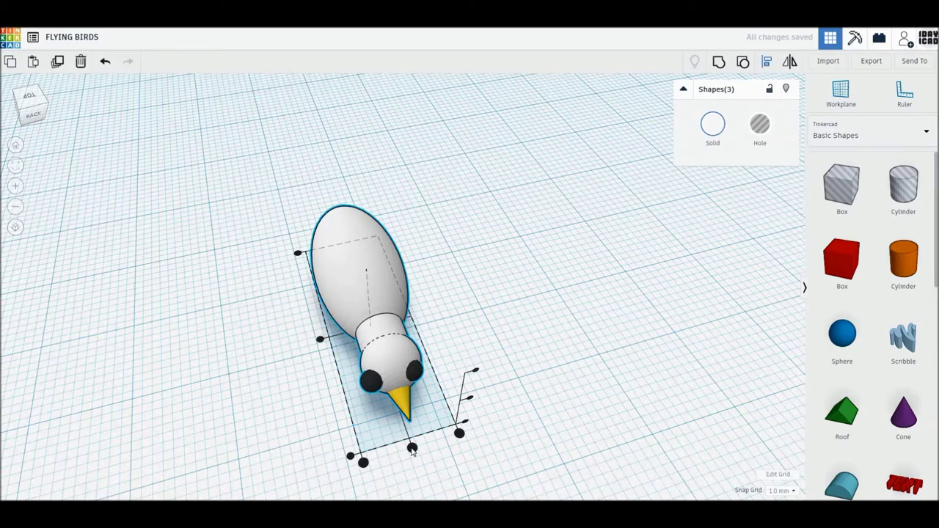
left_click(418, 458)
left_click(425, 376)
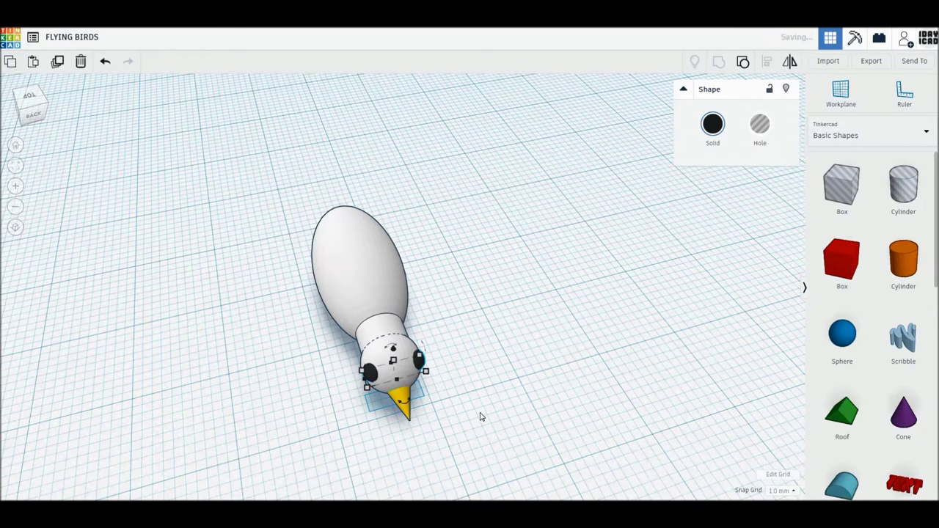
Step: Lower the eye group 1 mm into the head, then select all the bird's parts
left_click(399, 457)
mouse_move(399, 458)
right_mouse_down()
mouse_move(484, 417)
mouse_move(475, 409)
right_mouse_up()
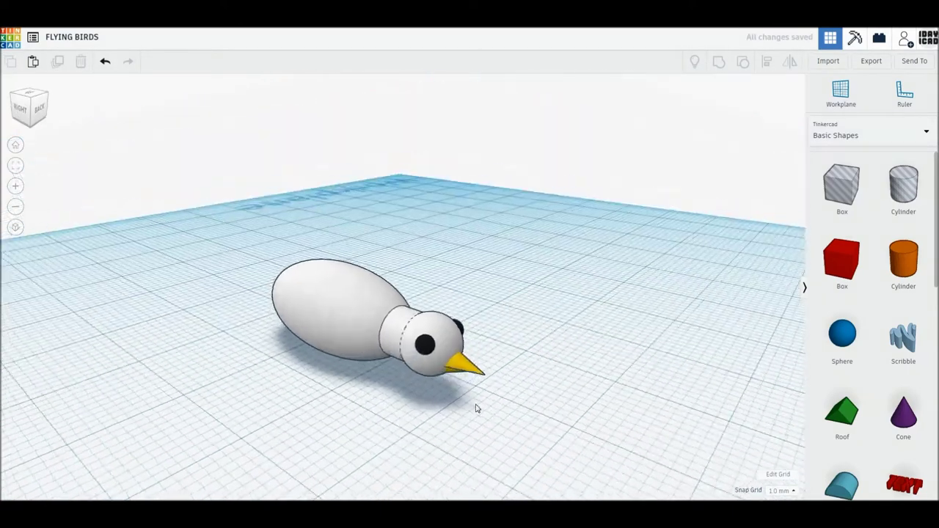
left_click(433, 361)
left_click_drag(441, 309, 441, 318)
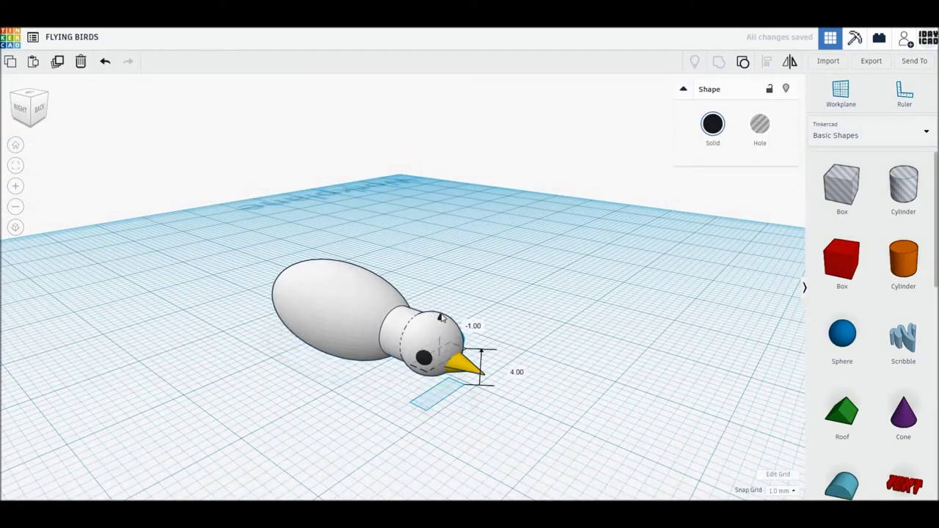
left_click(557, 433)
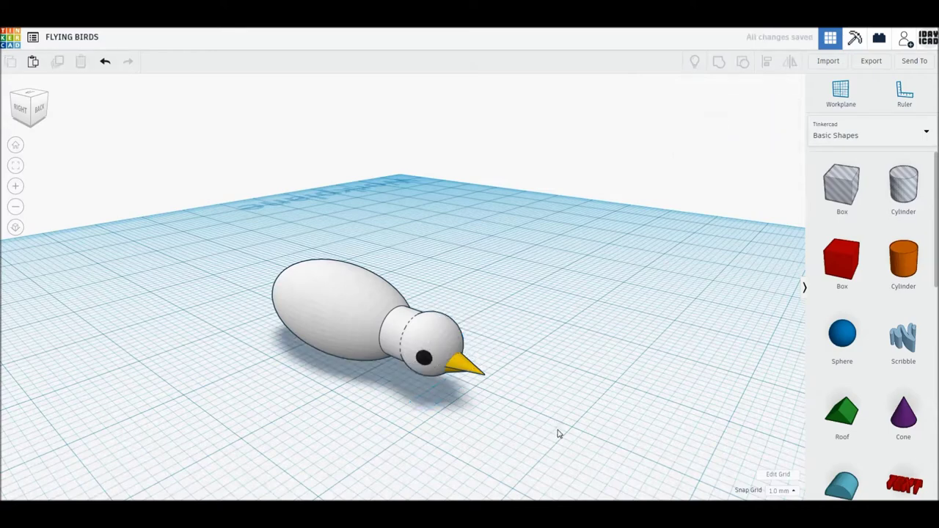
left_click_drag(558, 433, 329, 281)
right_click_drag(550, 451, 321, 457)
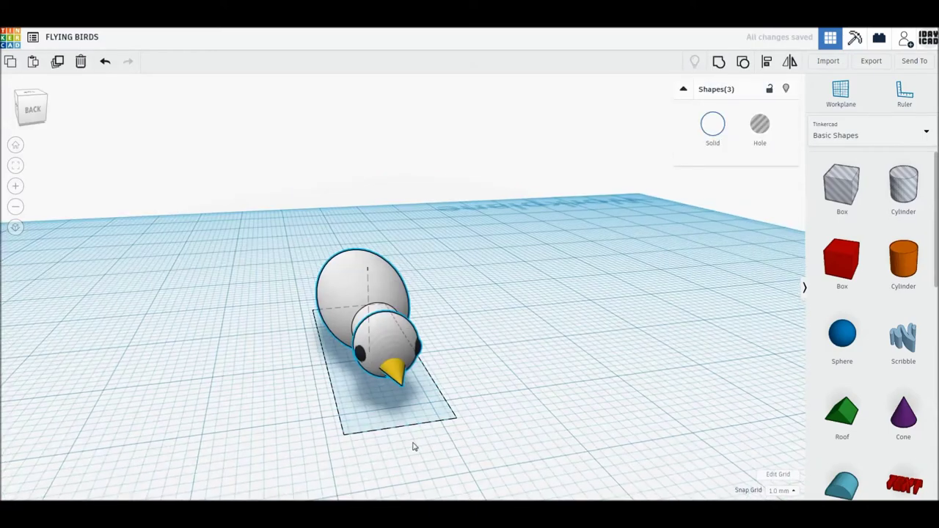
Step: Group the body, head, eyes and beak with Multicolor on to keep their colours
left_click(719, 62)
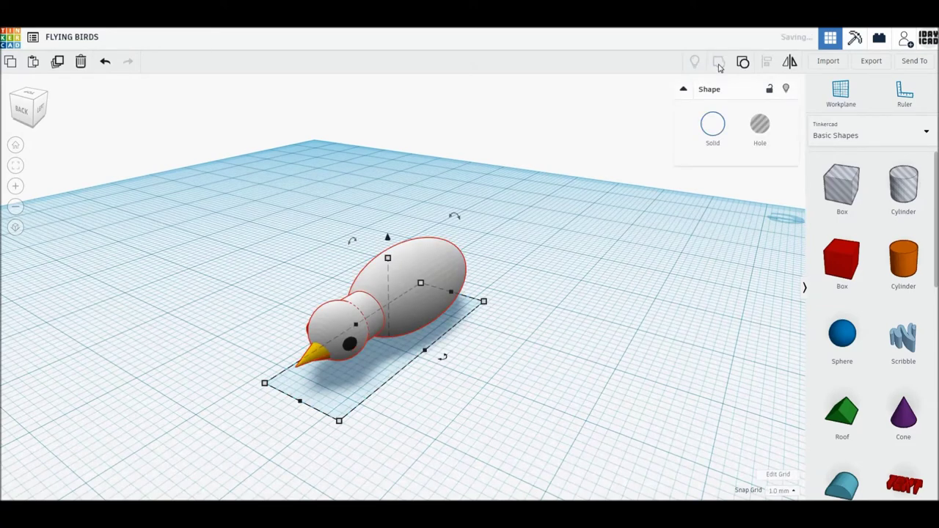
left_click(710, 126)
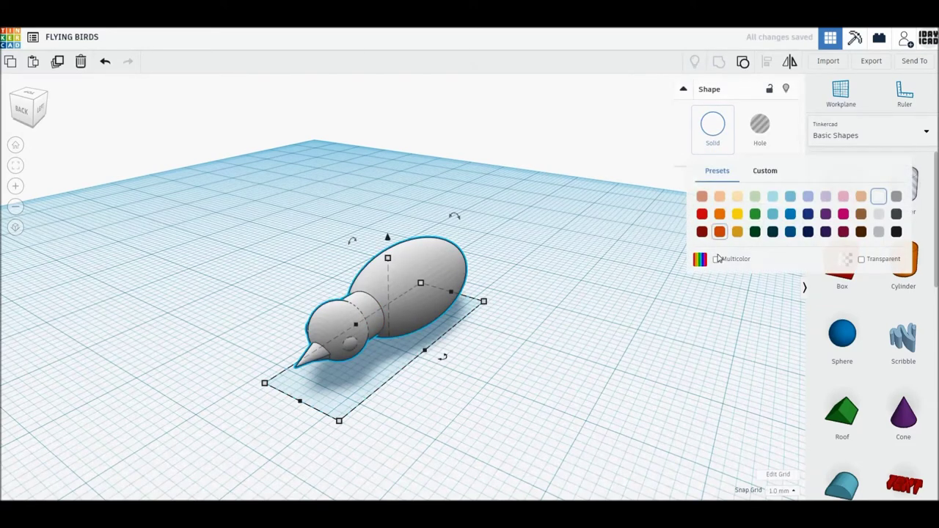
left_click(716, 259)
Step: Orbit around the finished bird and bring a roof shape onto the workplane
left_click(665, 332)
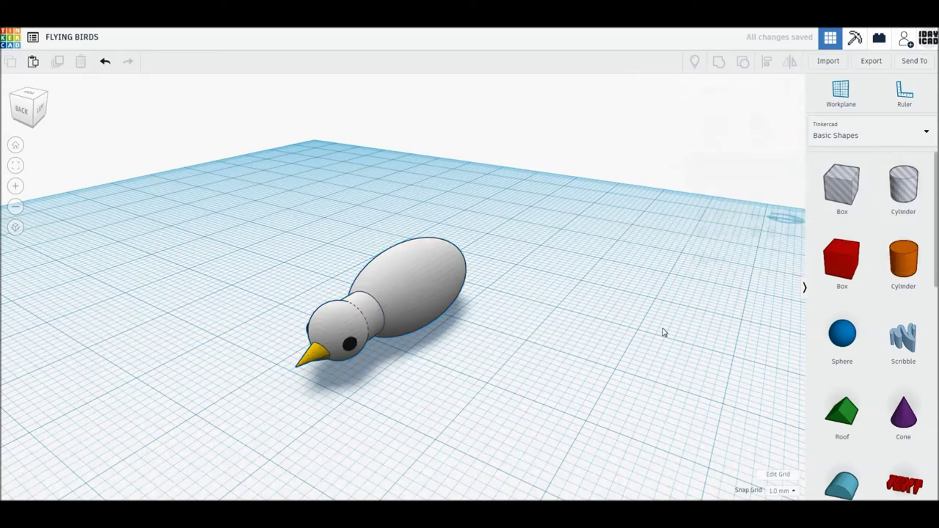
scroll(670, 332, "down", 2)
right_click_drag(686, 358, 636, 371)
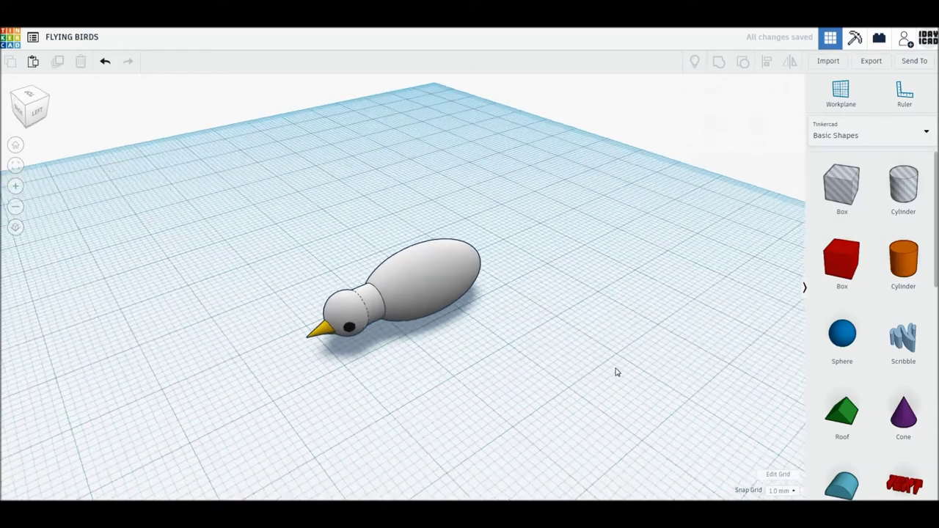
left_click_drag(839, 418, 597, 352)
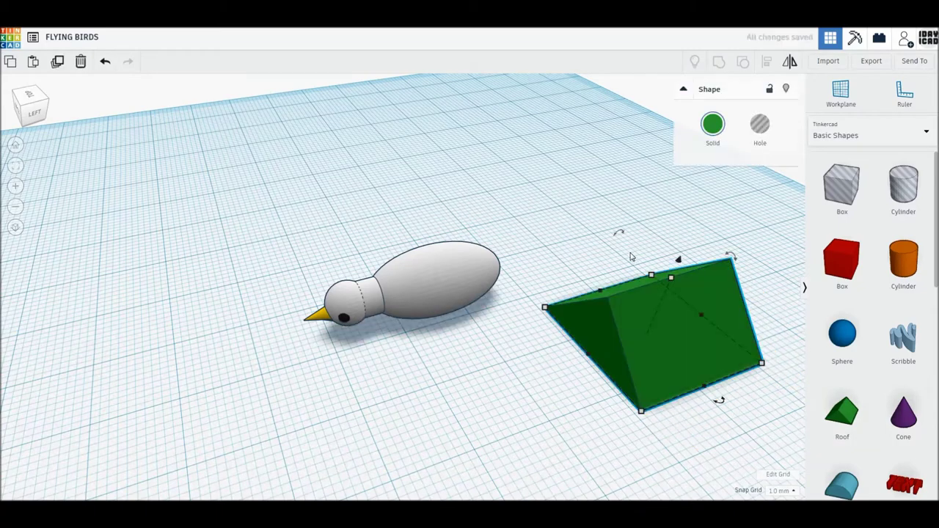
Step: Tip the green roof 90° onto its side and flatten it to 1 mm height
left_click_drag(619, 235, 595, 275)
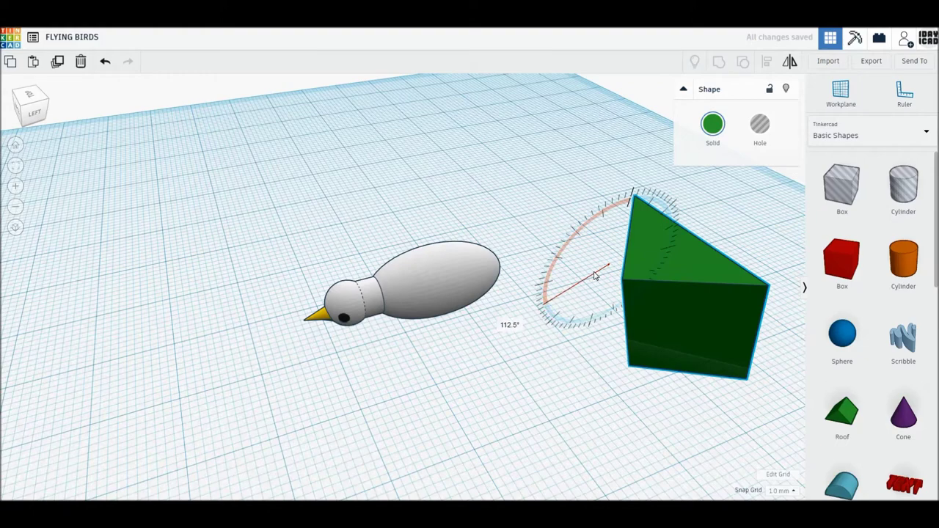
left_click_drag(586, 280, 563, 279)
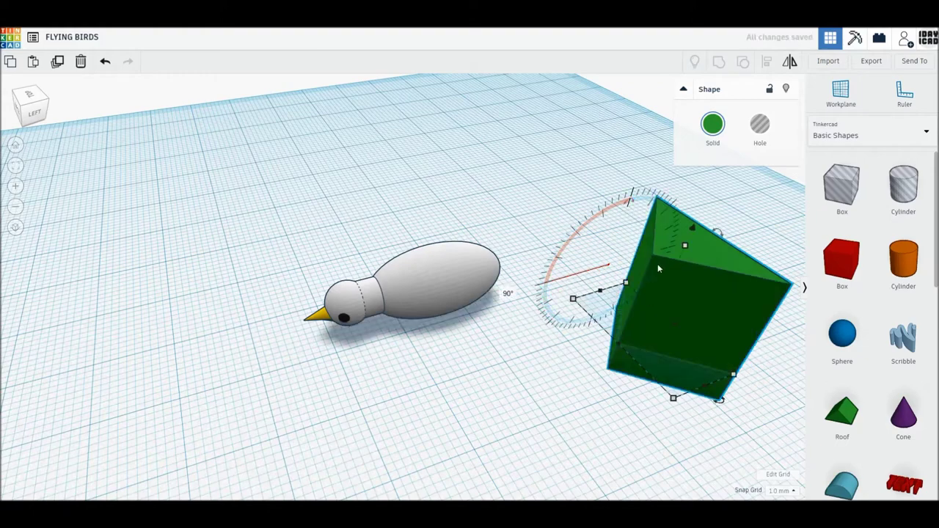
left_click(683, 307)
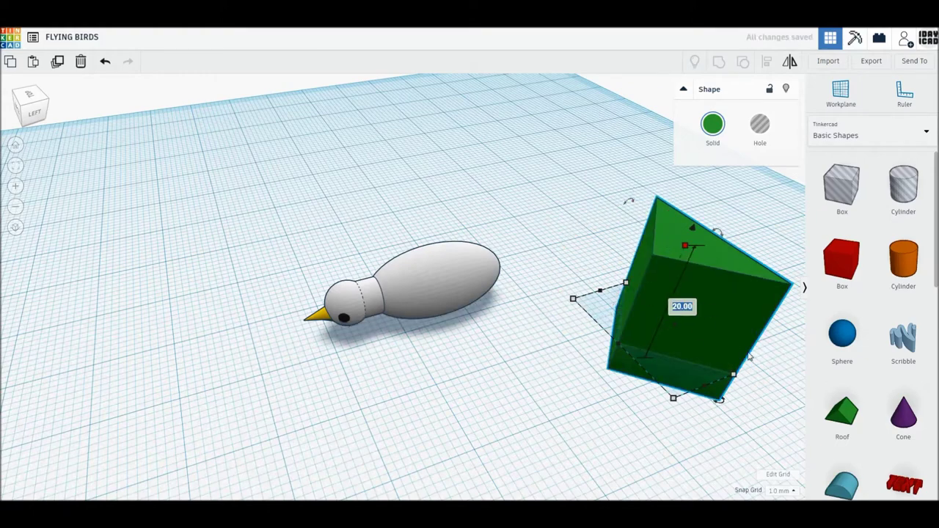
key("Return")
Step: Move the flat green triangle back onto the workplane and return to the home view
left_click_drag(648, 347, 653, 302)
mouse_move(512, 420)
right_mouse_down()
mouse_move(438, 419)
mouse_move(504, 321)
right_mouse_up()
key("f")
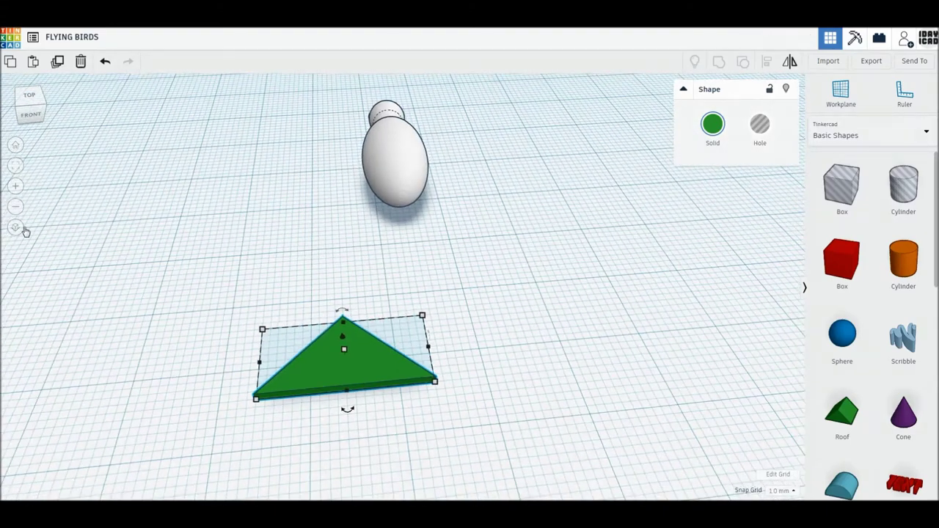
left_click(32, 172)
left_click(898, 283)
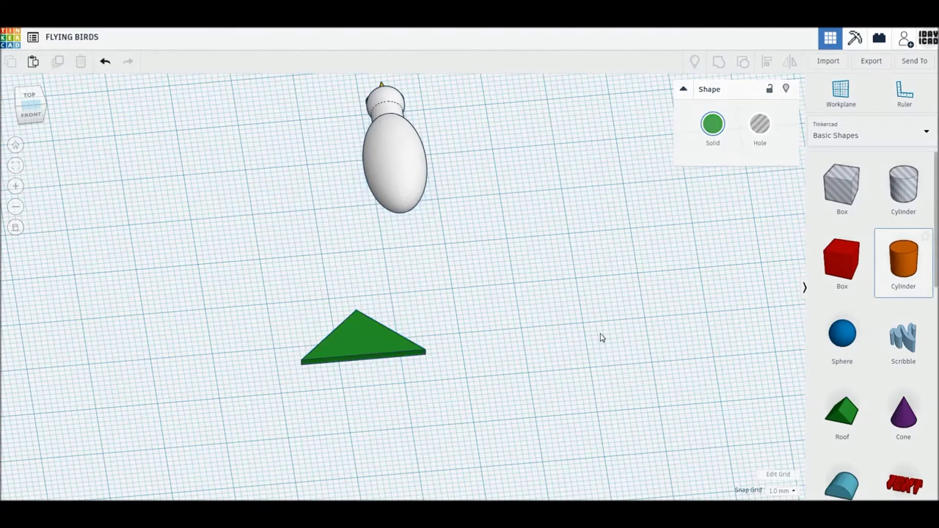
Step: Place an orange cylinder with 1 mm height and 64 sides
left_click(600, 338)
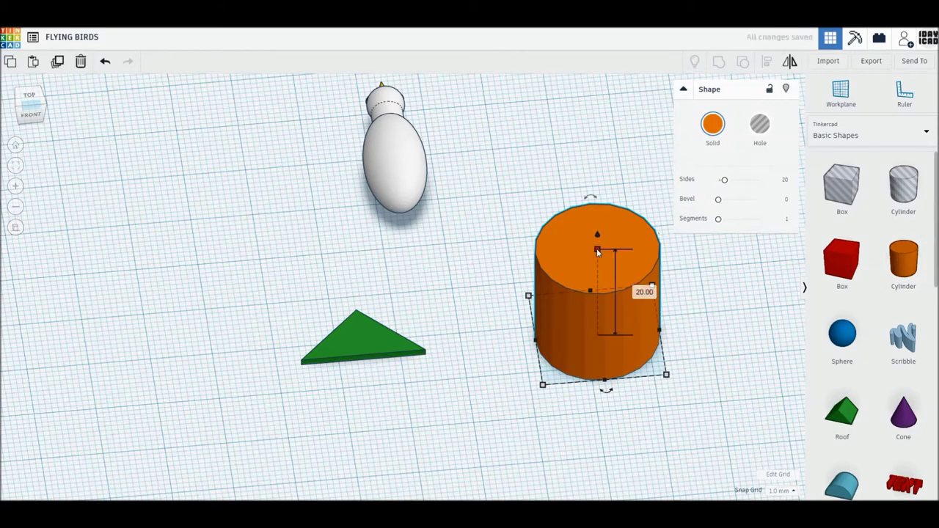
left_click(640, 293)
type("1")
key("Return")
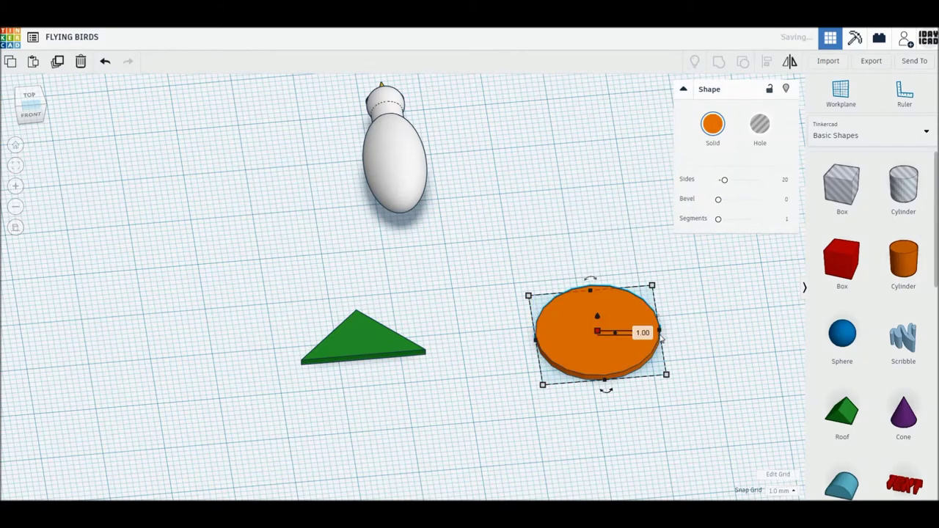
left_click_drag(724, 182, 761, 180)
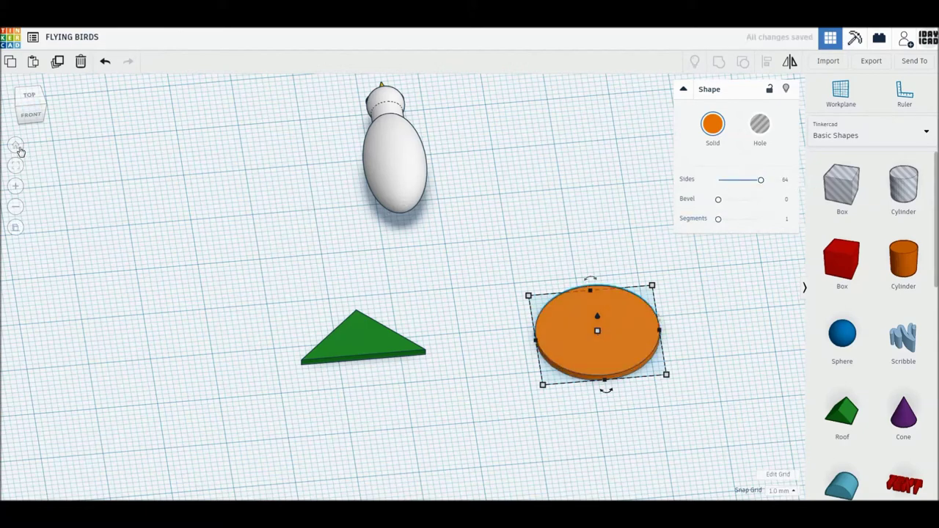
Step: In Top view, move the green triangle up toward the bird's body
left_click(29, 101)
mouse_move(358, 357)
right_mouse_down()
mouse_move(432, 372)
mouse_move(442, 271)
mouse_move(397, 325)
right_mouse_up()
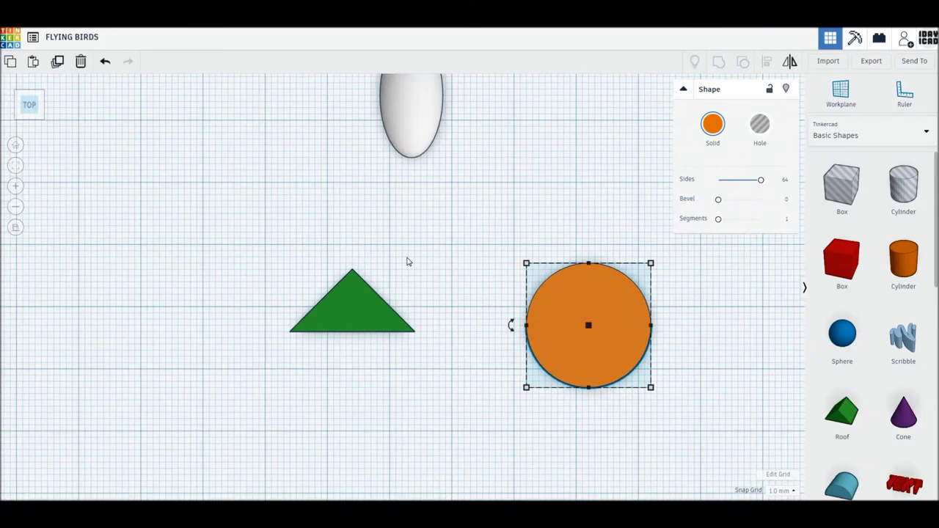
left_click_drag(370, 326, 447, 227)
middle_click_drag(447, 226, 440, 384)
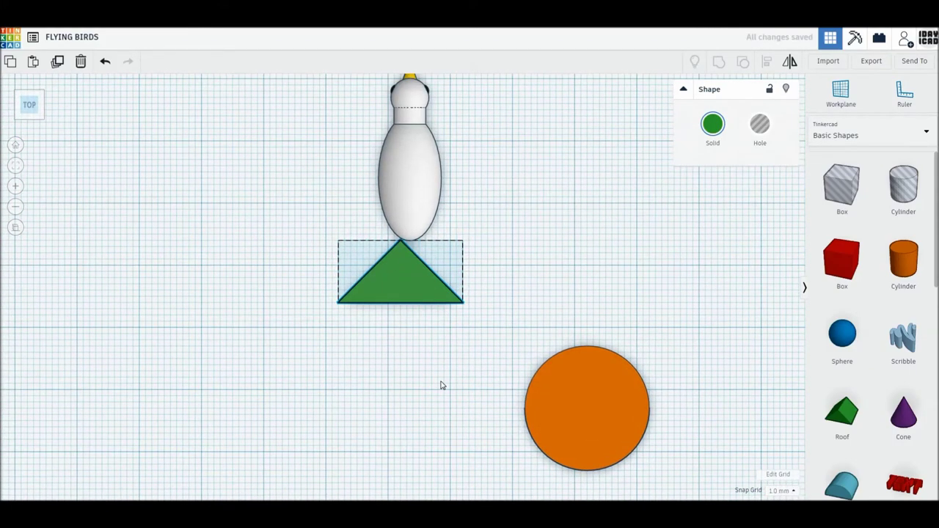
Step: Narrow the green triangle, seat it under the bird's body and lengthen it to 20 mm
left_click_drag(424, 319, 424, 326)
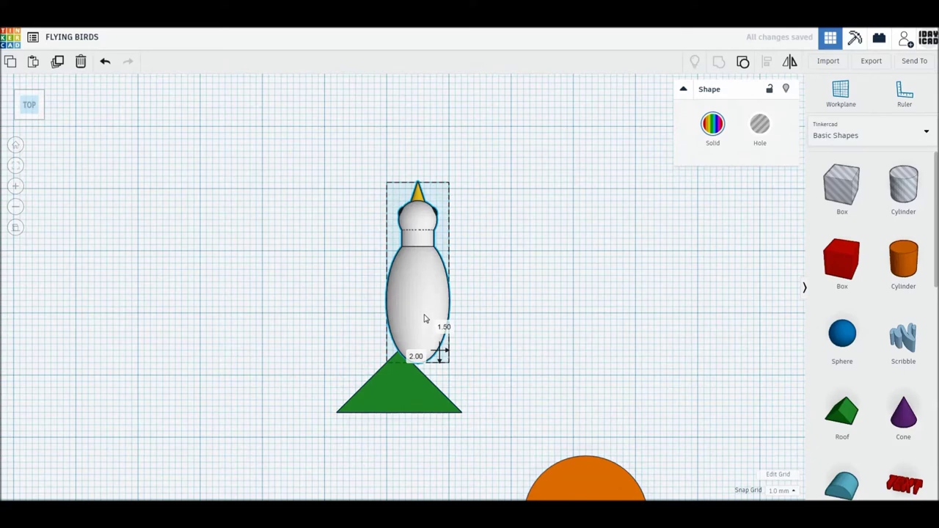
left_click_drag(396, 396, 419, 378)
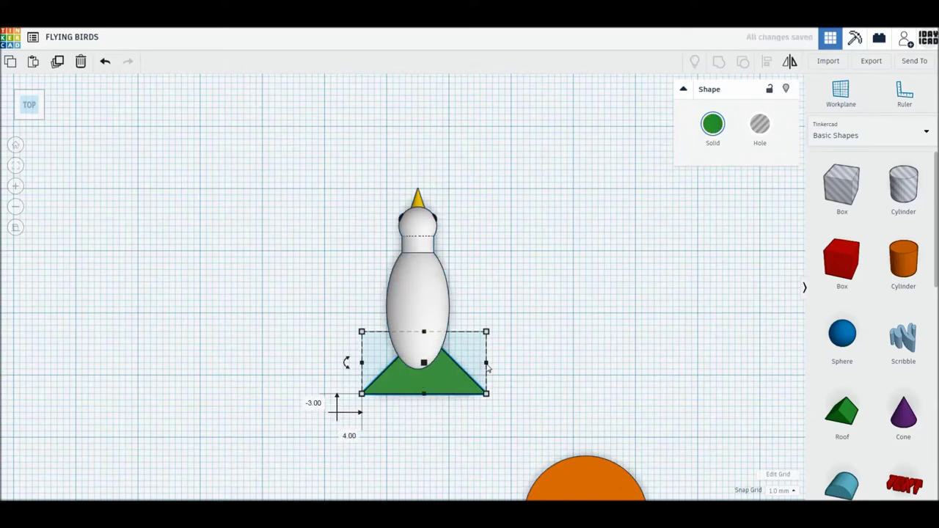
left_click_drag(486, 364, 447, 371)
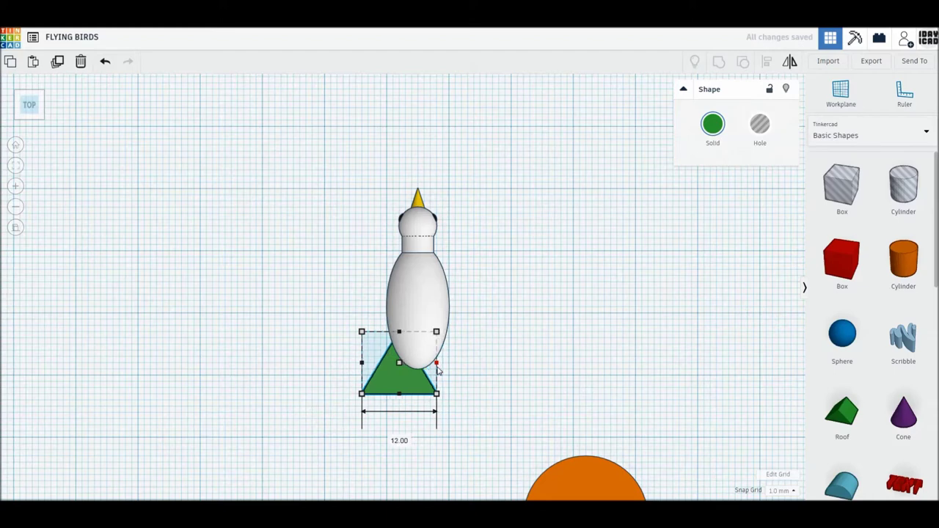
left_click_drag(417, 388, 436, 400)
key("Right")
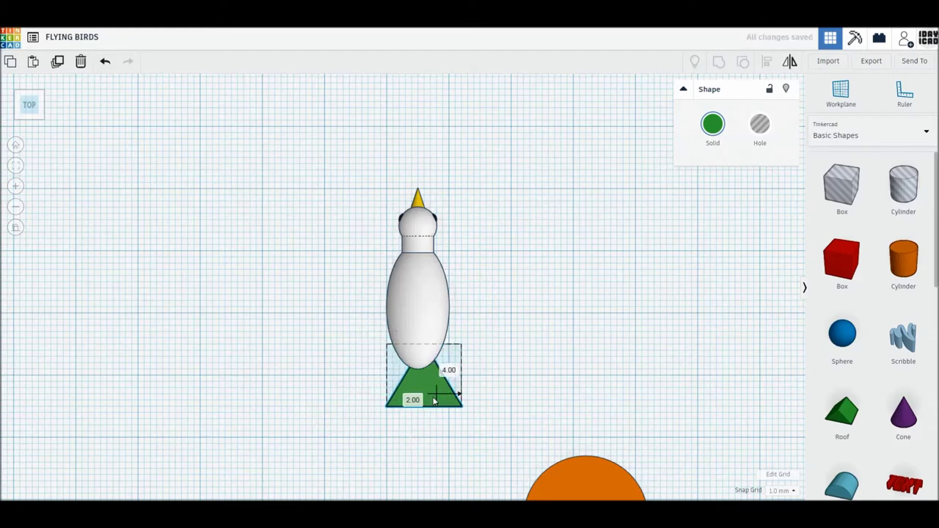
key("Left")
key("Down")
left_click_drag(418, 352, 420, 298)
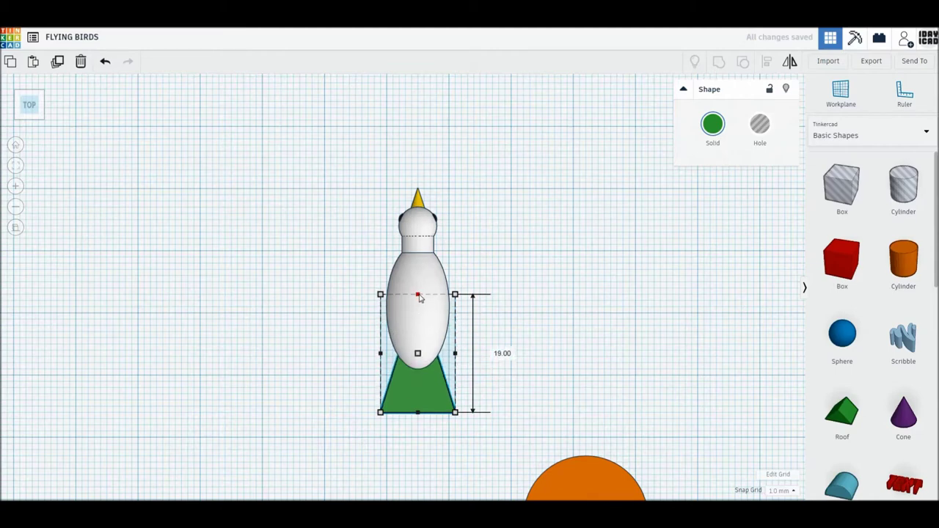
left_click_drag(420, 296, 419, 321)
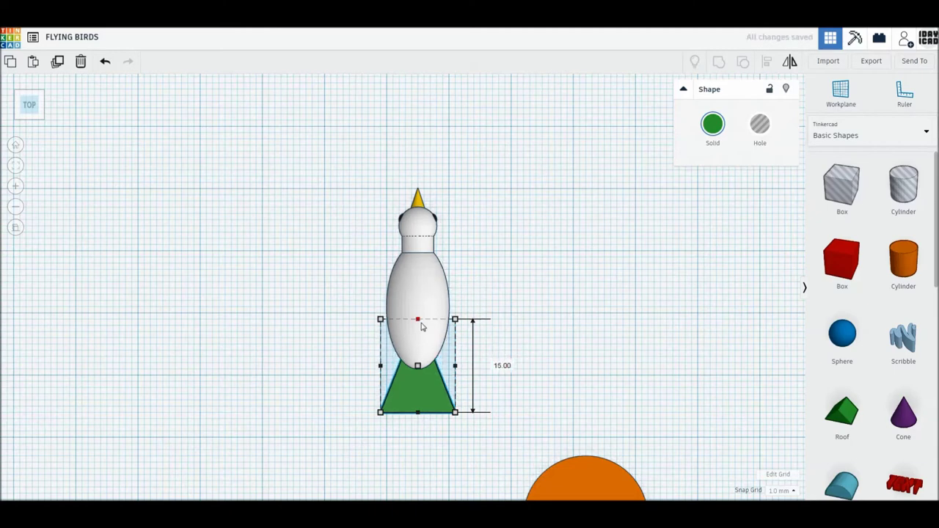
Step: Squash the orange circle into a roughly 12 × 3 mm ellipse at the triangle's base
middle_click_drag(441, 334, 441, 249)
left_click_drag(587, 425, 463, 364)
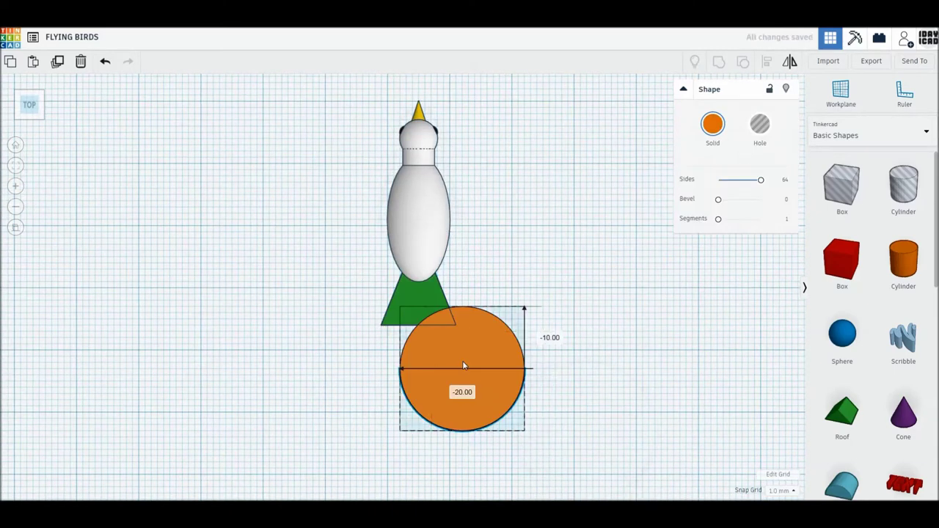
mouse_move(524, 431)
left_mouse_down()
mouse_move(463, 351)
mouse_move(462, 324)
mouse_move(381, 338)
left_mouse_up()
left_click(498, 353)
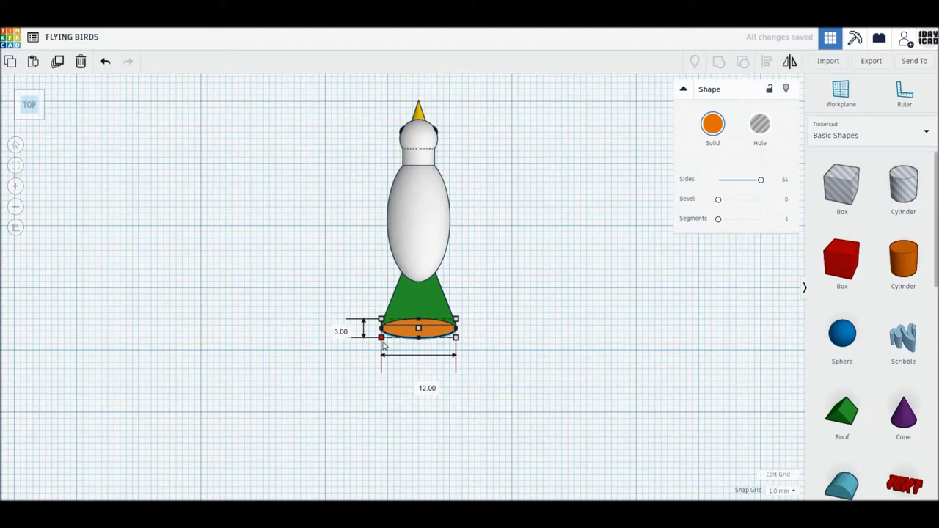
left_click_drag(383, 347, 384, 348)
left_click(445, 334)
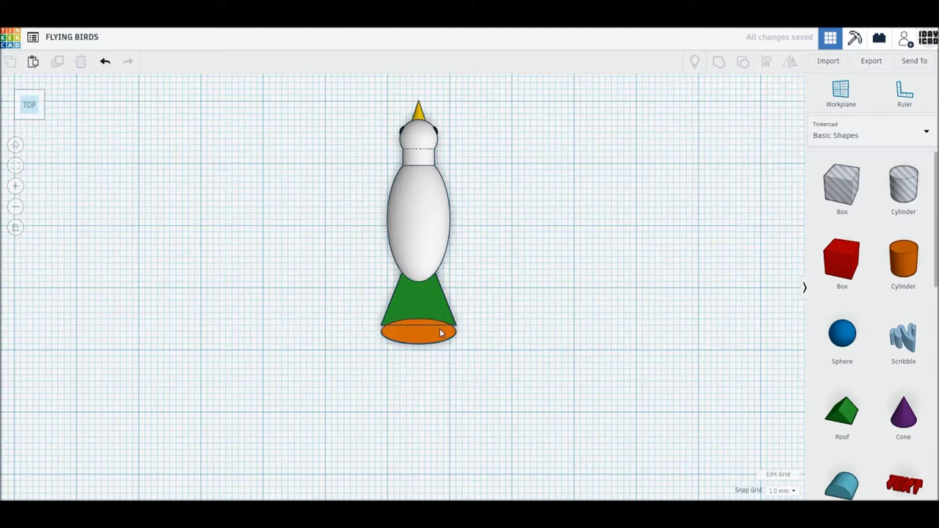
Step: Group the orange ellipse and green triangle into one white tail piece
left_click(454, 339)
left_click_drag(566, 373, 434, 308)
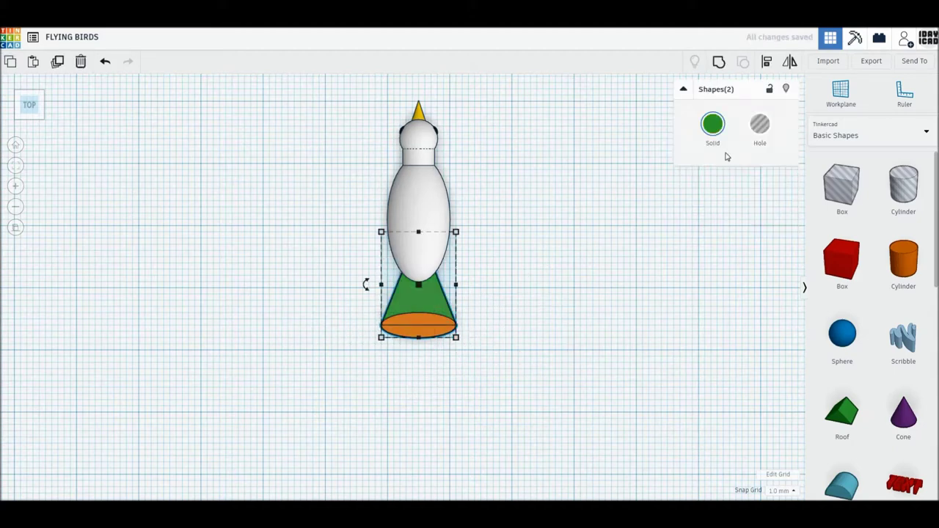
left_click(719, 62)
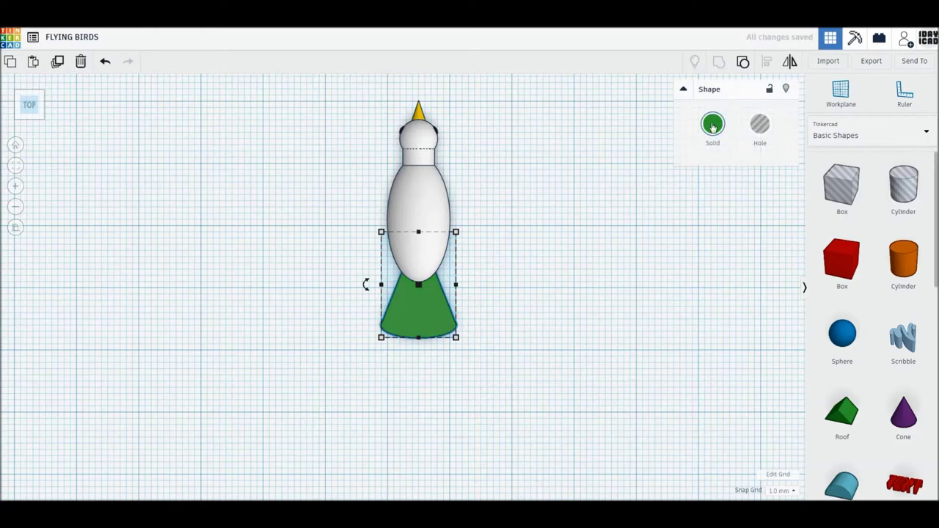
left_click(713, 127)
left_click(845, 197)
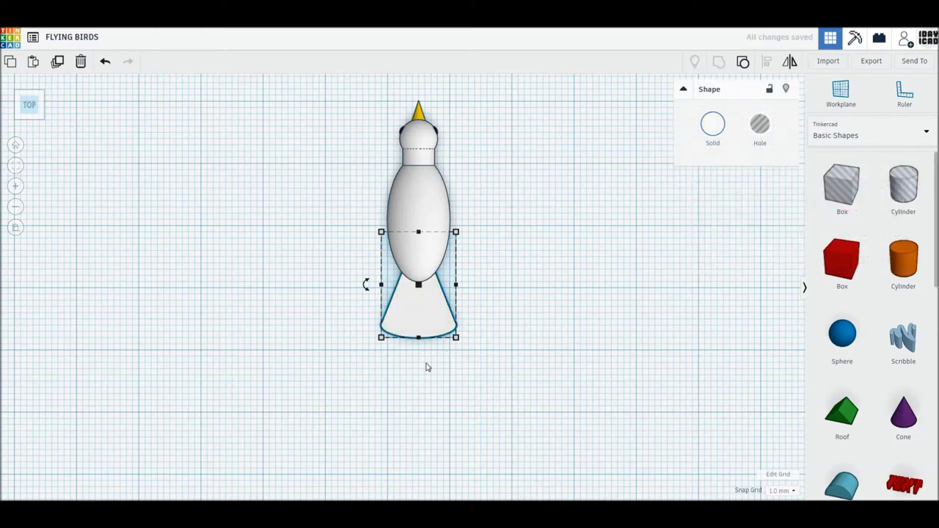
Step: Raise the white tail about 6 mm so it meets the bird's rear
right_click_drag(427, 367, 427, 205)
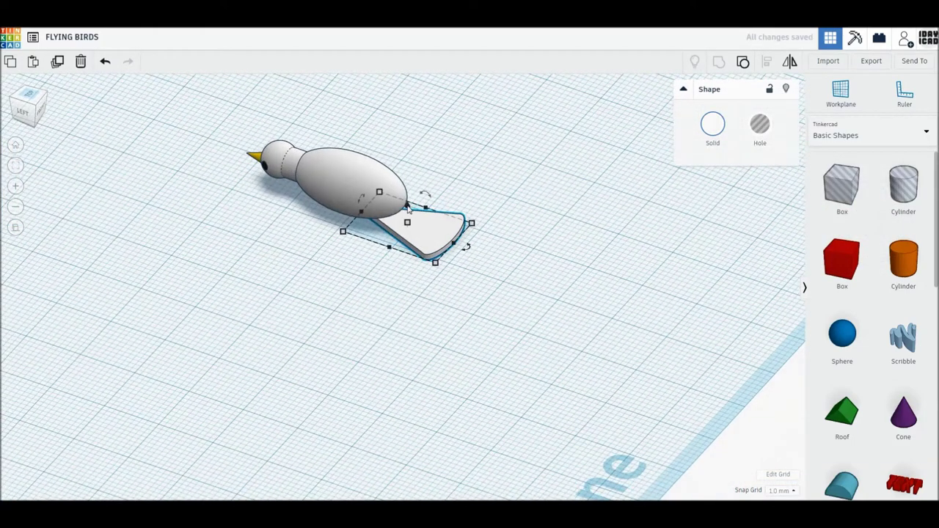
left_click_drag(409, 207, 407, 178)
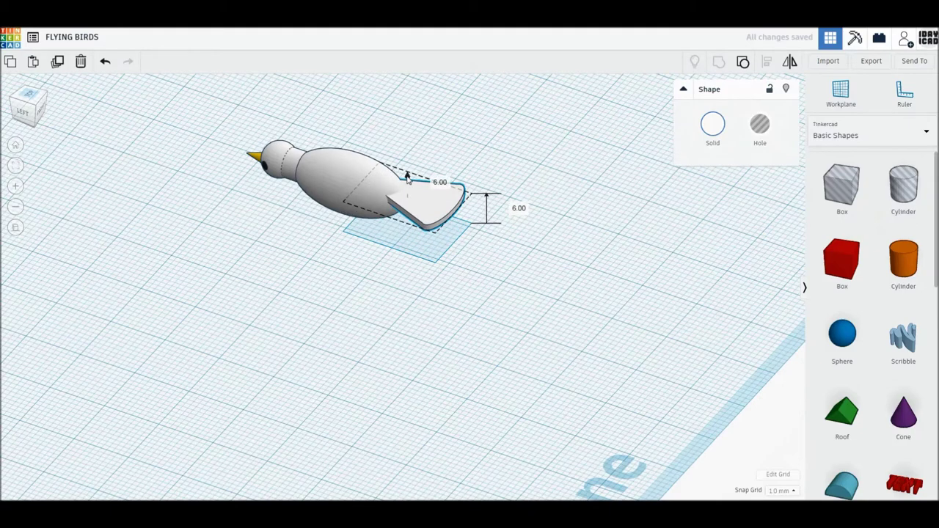
left_click(308, 176)
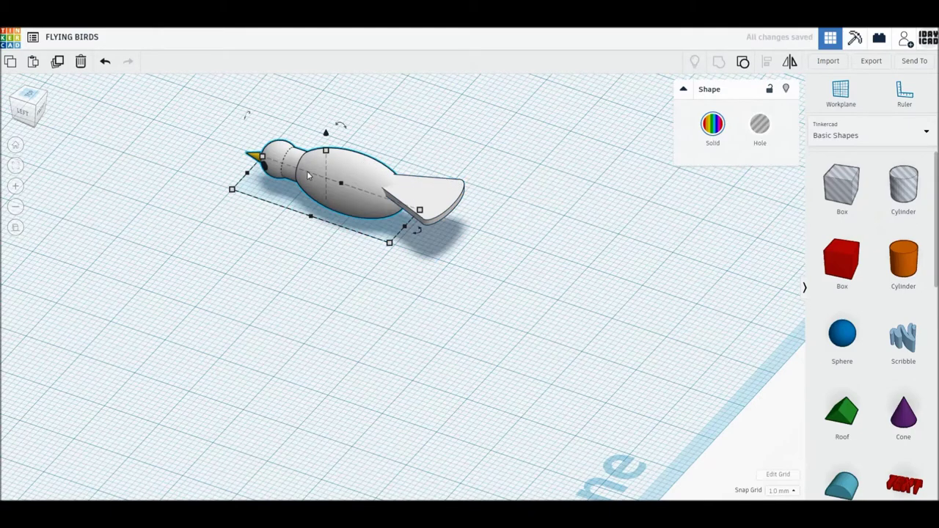
left_click(401, 189)
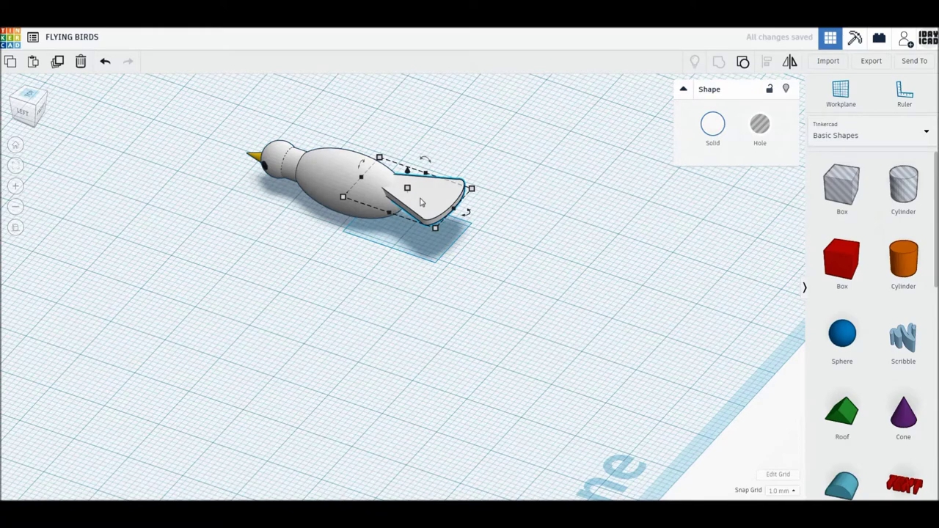
left_click_drag(413, 180, 409, 178)
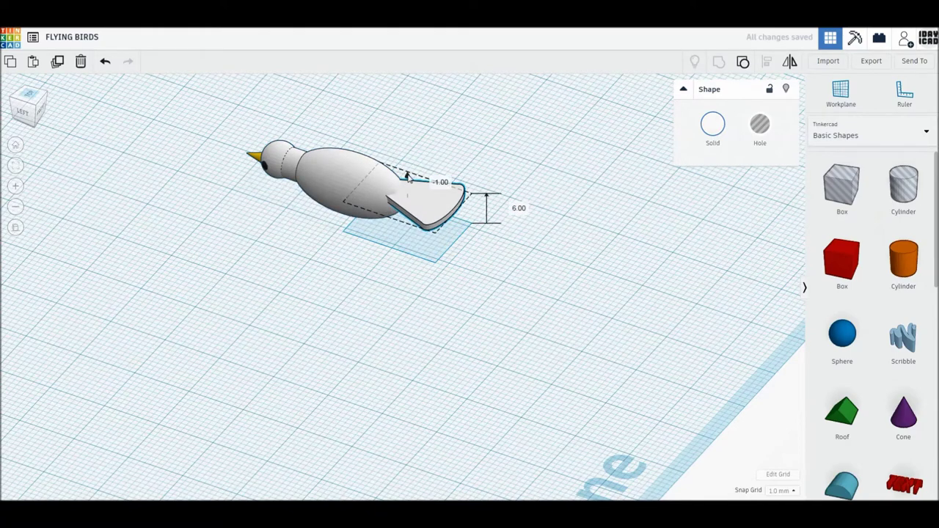
left_click(558, 253)
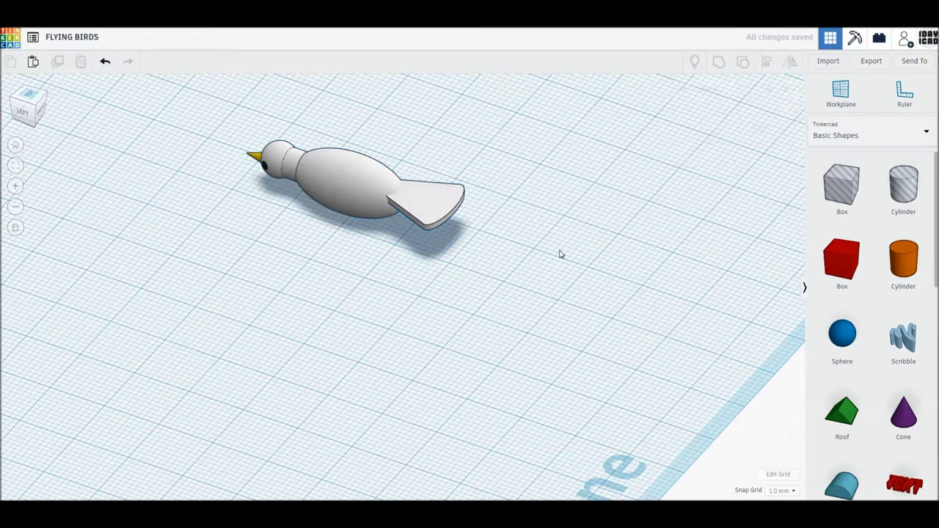
left_click(425, 214)
left_click(468, 325)
scroll(468, 325, "up", 1)
scroll(468, 325, "down", 2)
scroll(468, 325, "down", 1)
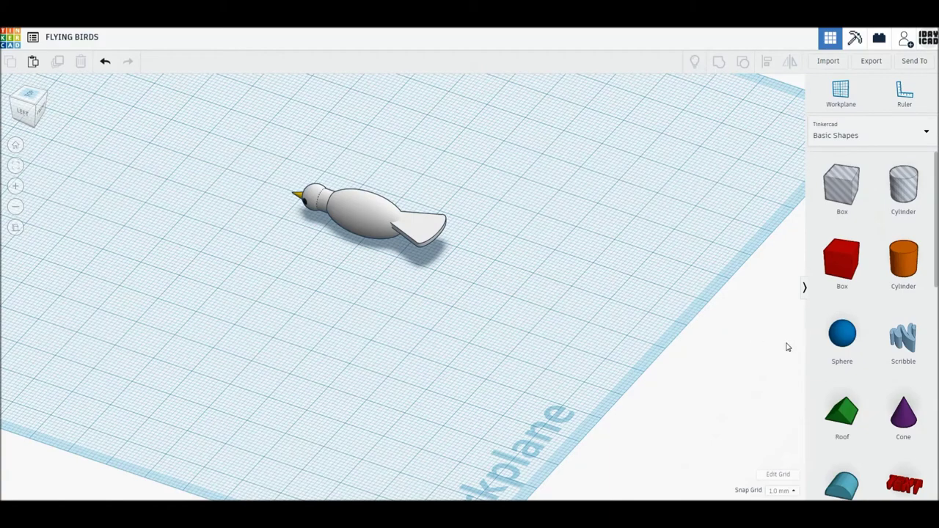
Step: Add a red box and position it in the top-down view
left_click_drag(843, 274, 551, 310)
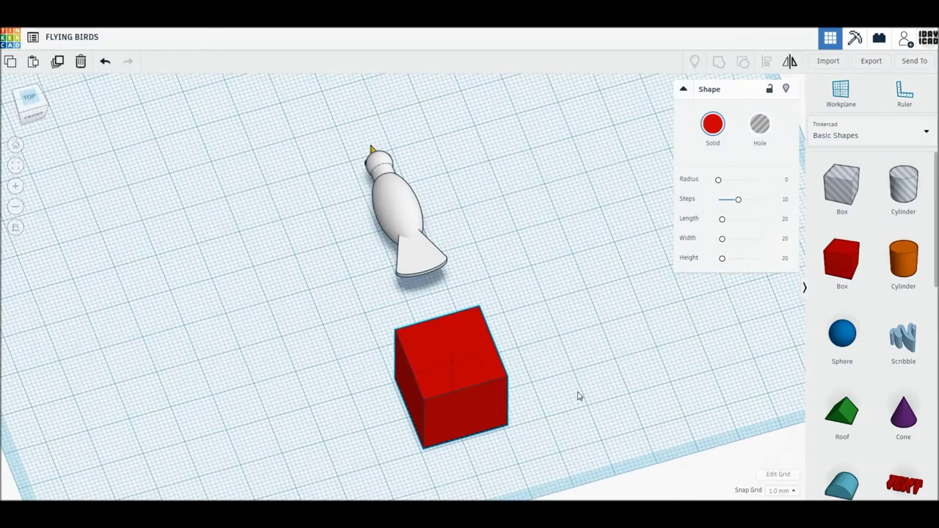
left_click(30, 99)
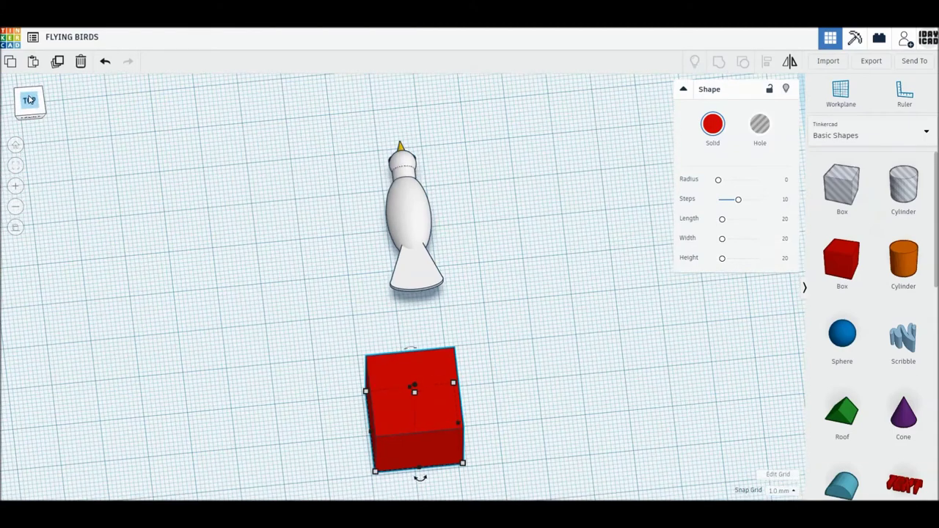
middle_click_drag(482, 367, 440, 241)
left_click_drag(390, 319, 386, 324)
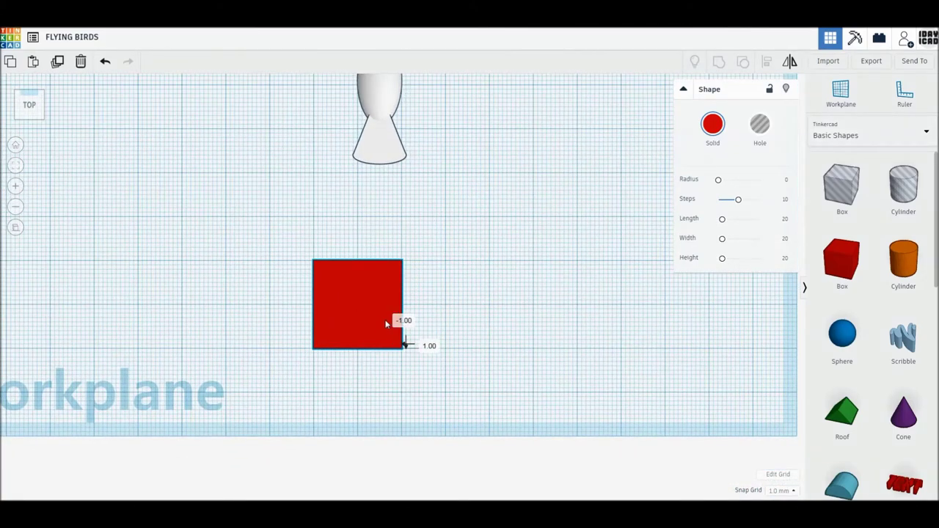
left_click(301, 303)
Step: Cut a half-circle arch from a second red box by grouping it with a cylinder hole
mouse_move(842, 260)
left_mouse_down()
mouse_move(536, 266)
mouse_move(552, 266)
left_mouse_up()
left_click_drag(903, 188, 534, 310)
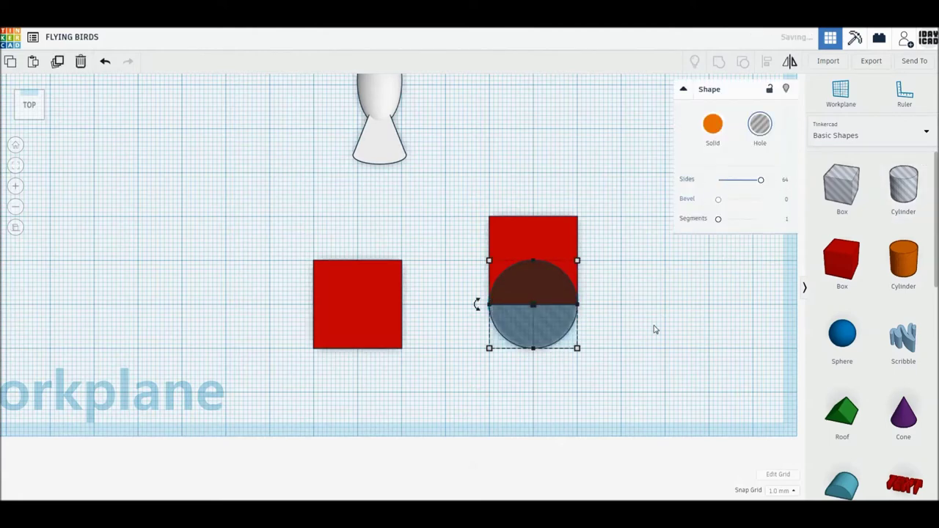
left_click(539, 272, "shift")
left_click(718, 62)
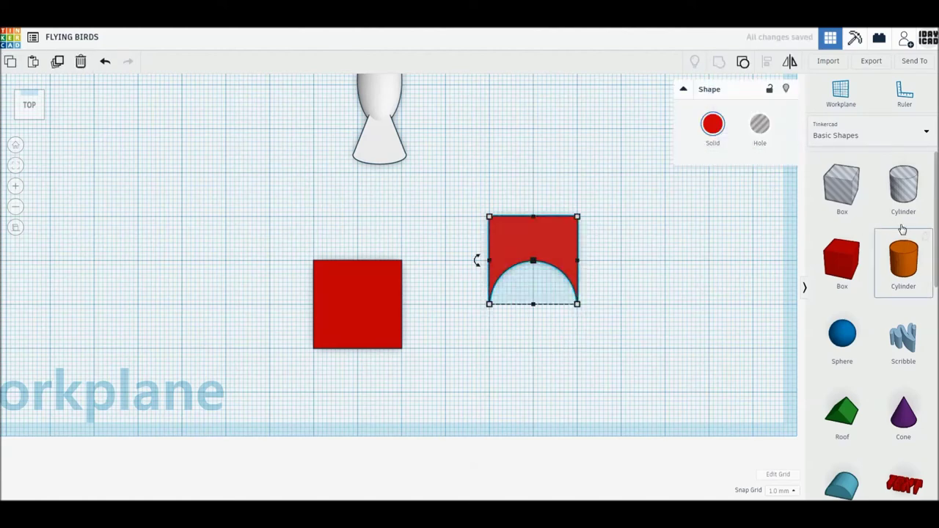
Step: Add a 64-sided cylinder hole, turn the arch shape into a hole, and add a box hole
left_click(903, 188)
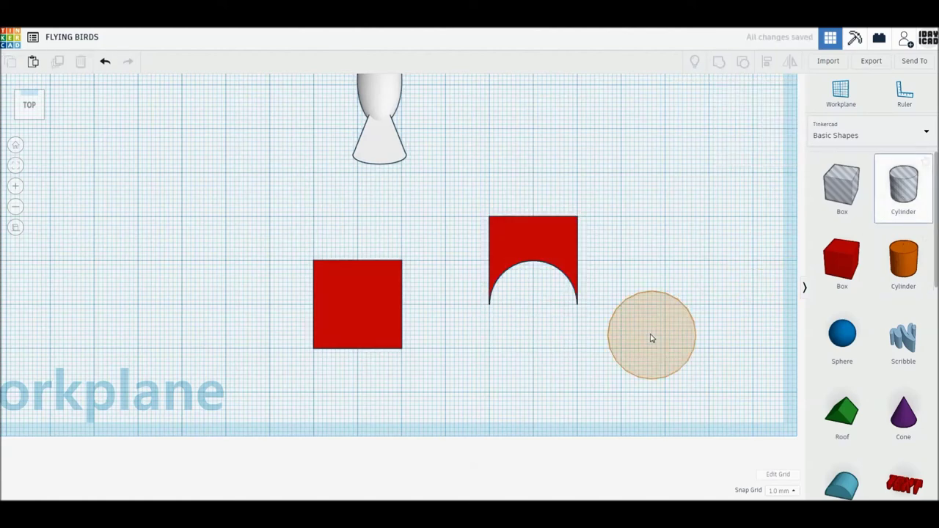
left_click(651, 338)
left_click_drag(725, 180, 761, 179)
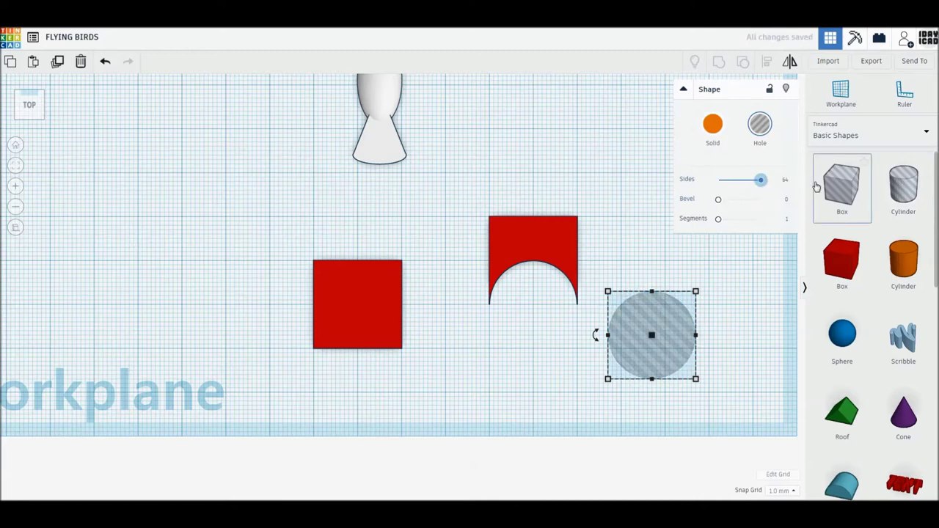
left_click(541, 252)
left_click(760, 125)
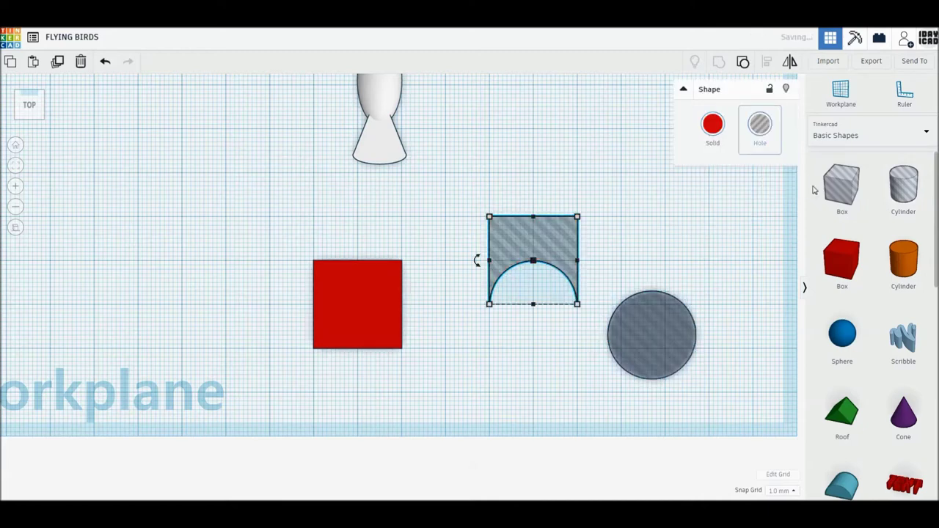
left_click(840, 188)
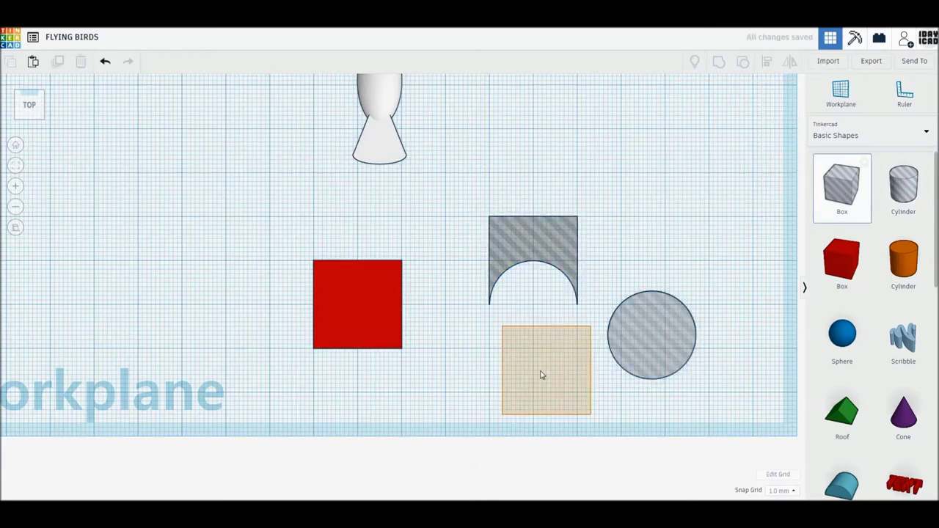
left_click(460, 366)
Step: Stack the red box, arch hole, round hole and square hole over one another
left_click(406, 288)
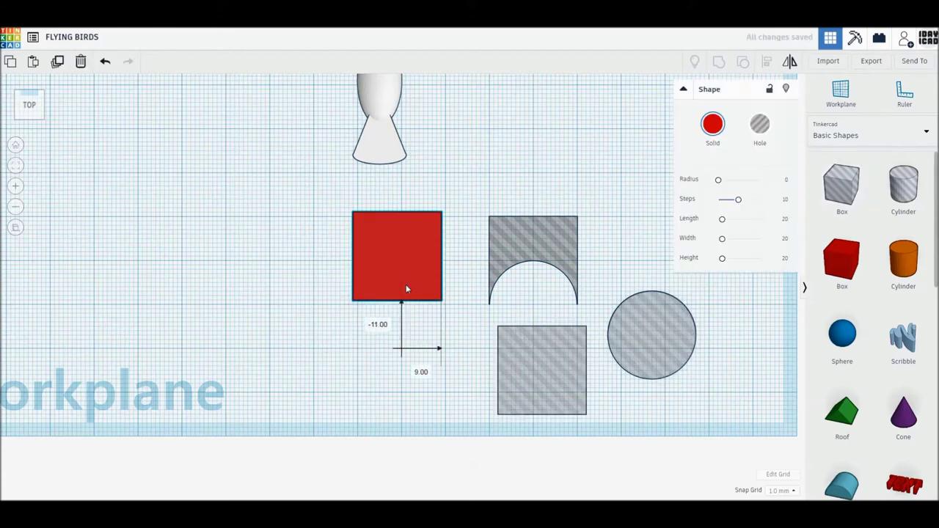
left_click_drag(369, 335, 557, 229)
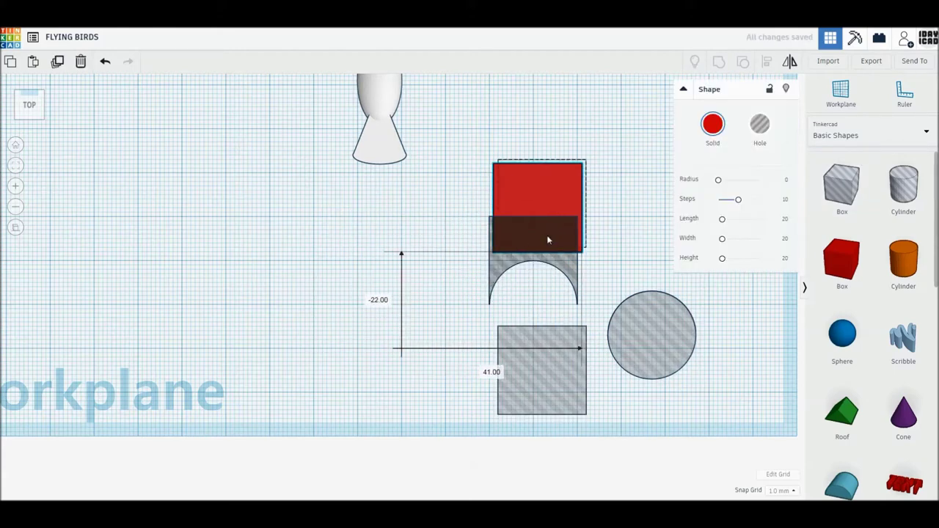
left_click_drag(557, 229, 543, 247)
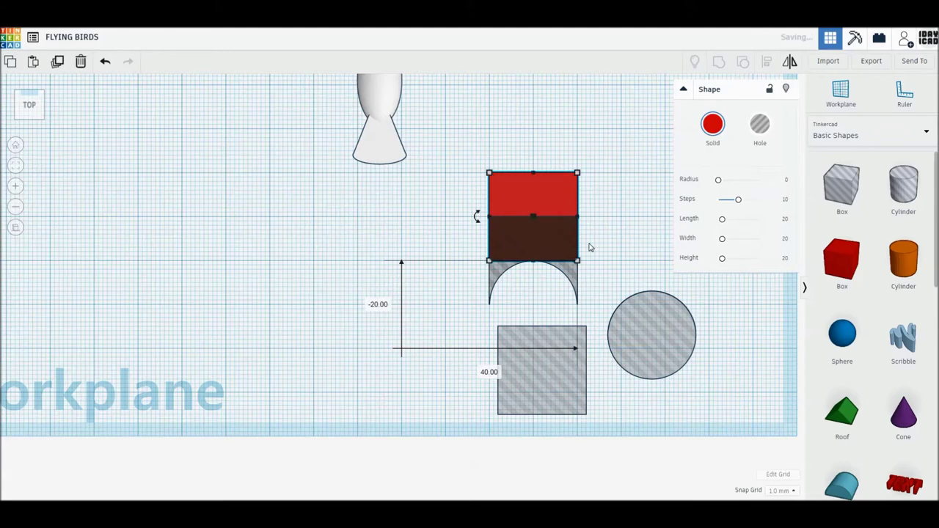
left_click(587, 287)
middle_click_drag(578, 303, 566, 309)
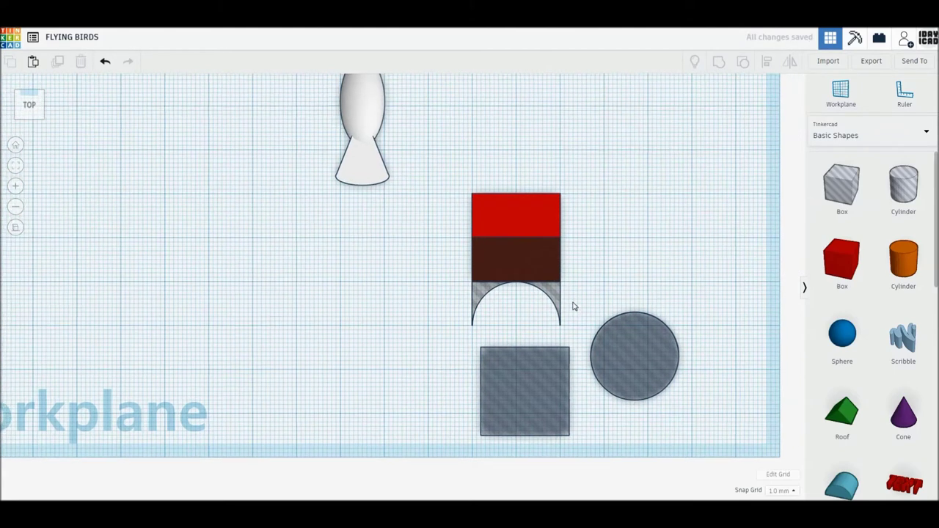
mouse_move(552, 294)
left_mouse_down()
mouse_move(549, 225)
mouse_move(560, 215)
left_mouse_up()
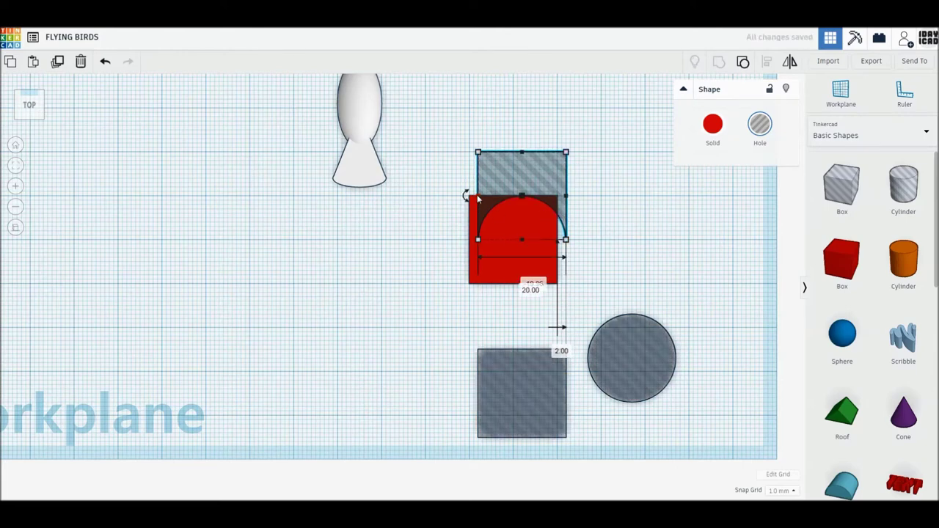
mouse_move(638, 365)
left_mouse_down()
mouse_move(524, 299)
mouse_move(532, 247)
mouse_move(453, 243)
left_mouse_up()
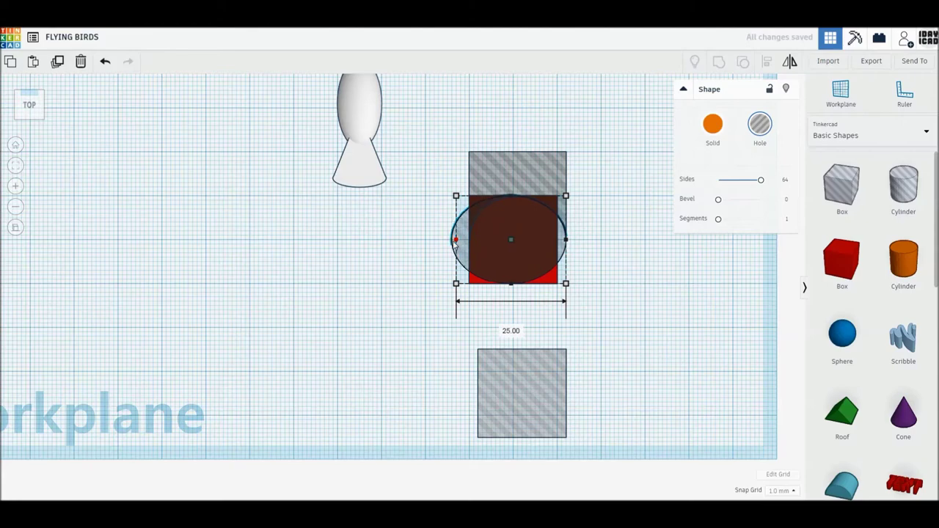
left_click_drag(498, 397, 599, 273)
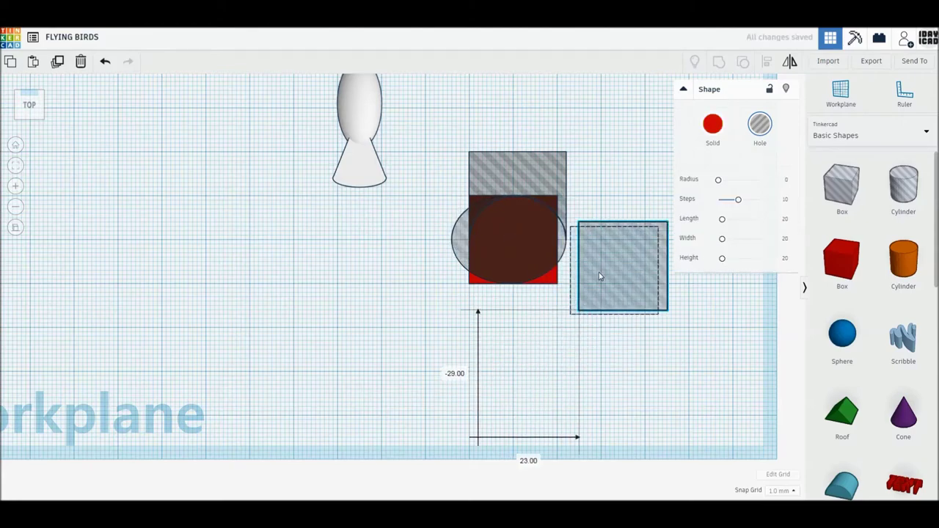
Step: Flatten the ellipse hole to 9 mm tall and nudge it upward
scroll(599, 271, "up", 3)
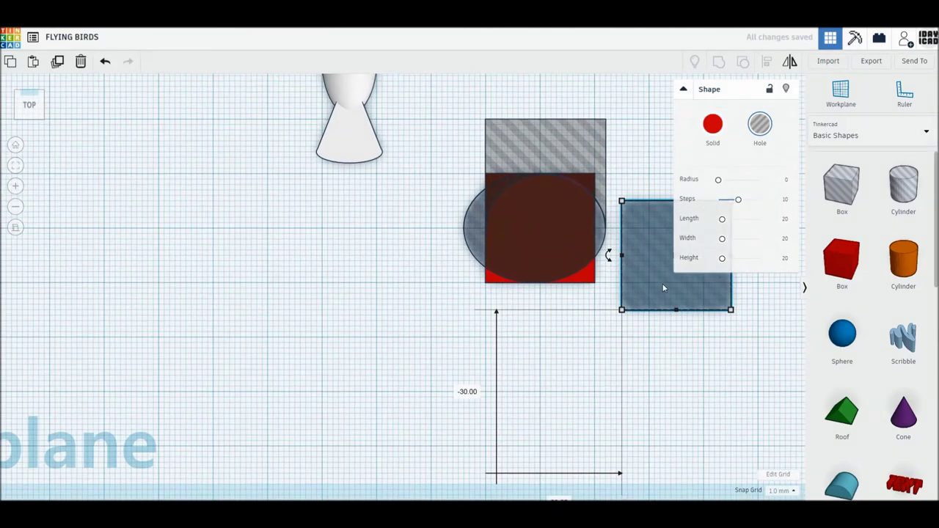
scroll(518, 363, "up", 2)
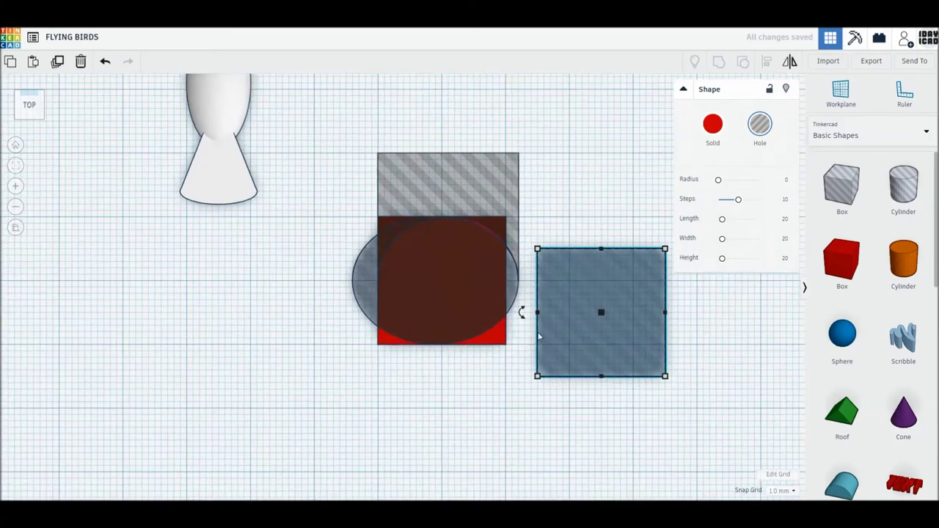
left_click(483, 317)
left_click_drag(400, 236, 405, 311)
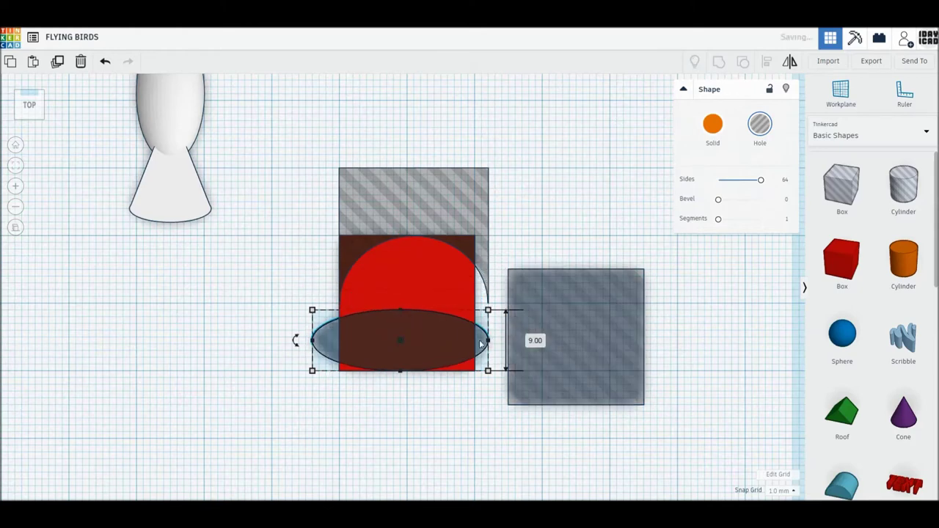
key("Up")
key("Up")
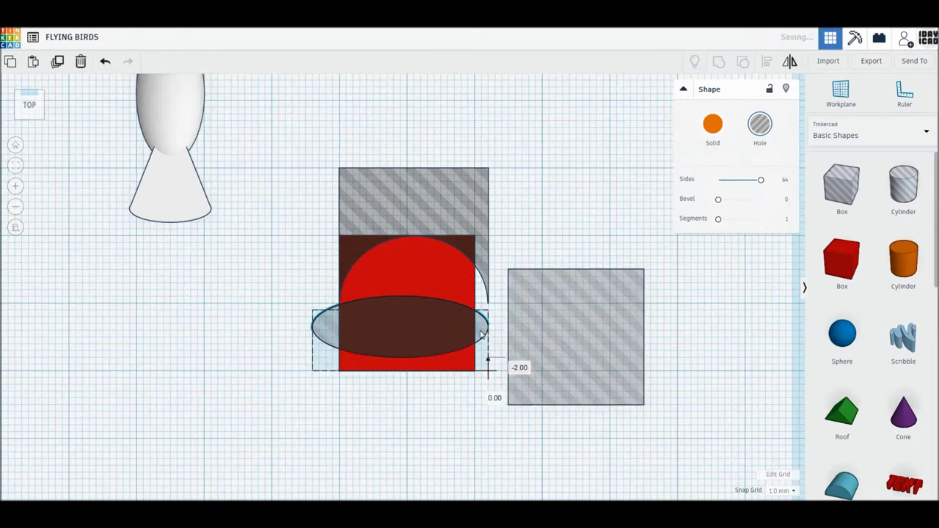
key("Up")
key("Up")
key("Up")
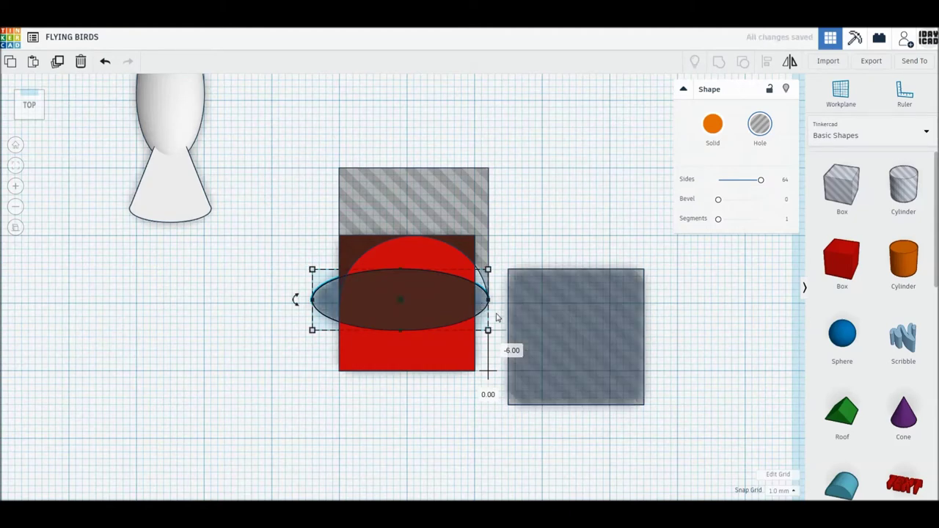
left_click(497, 315)
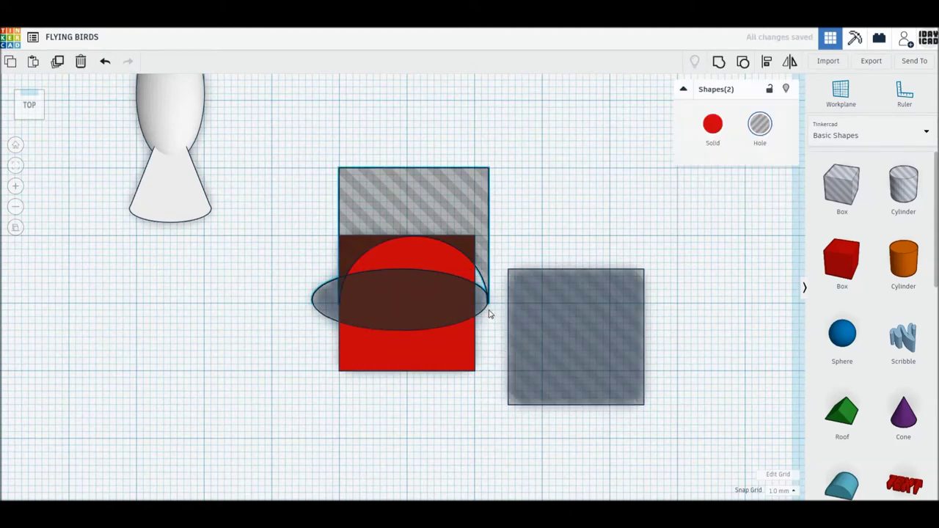
Step: Nudge the ellipse hole and upper box hole together about 2 mm down
left_click(487, 294)
left_click(488, 303, "shift")
key("Down")
key("Down")
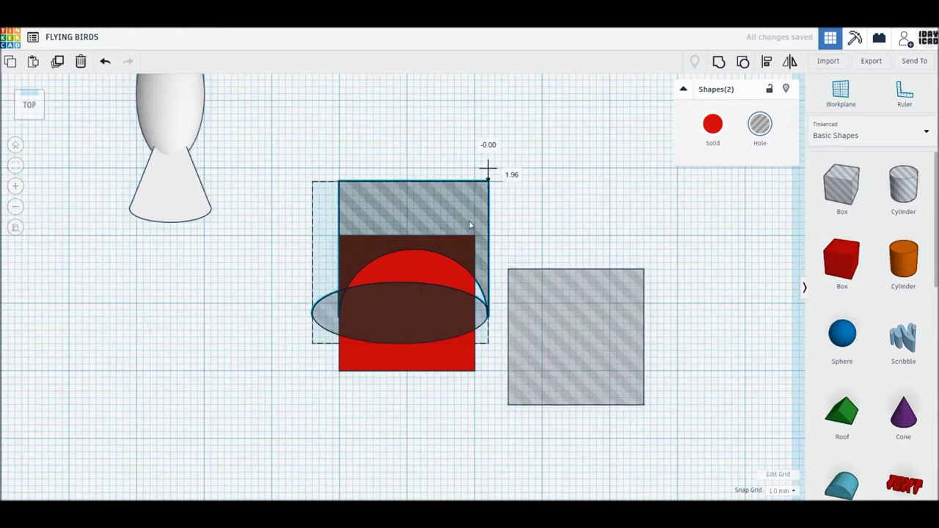
key("Left")
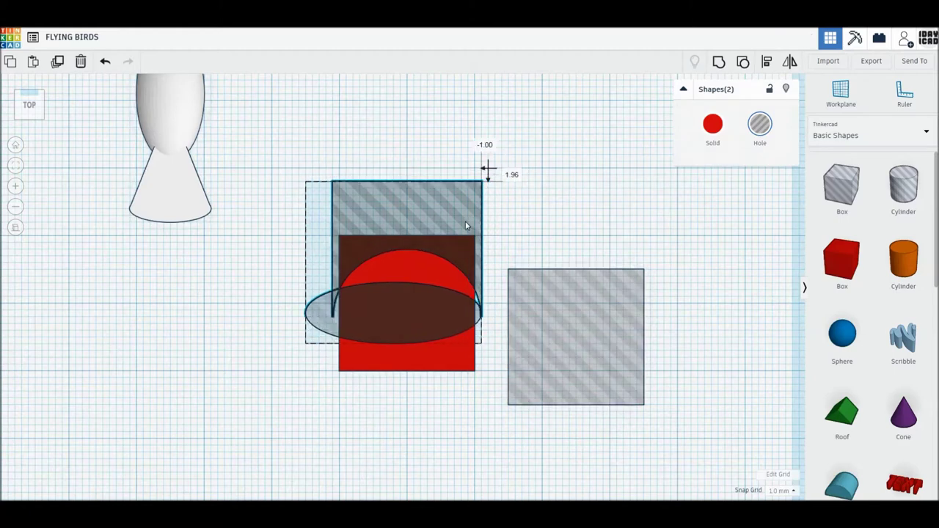
key("Right")
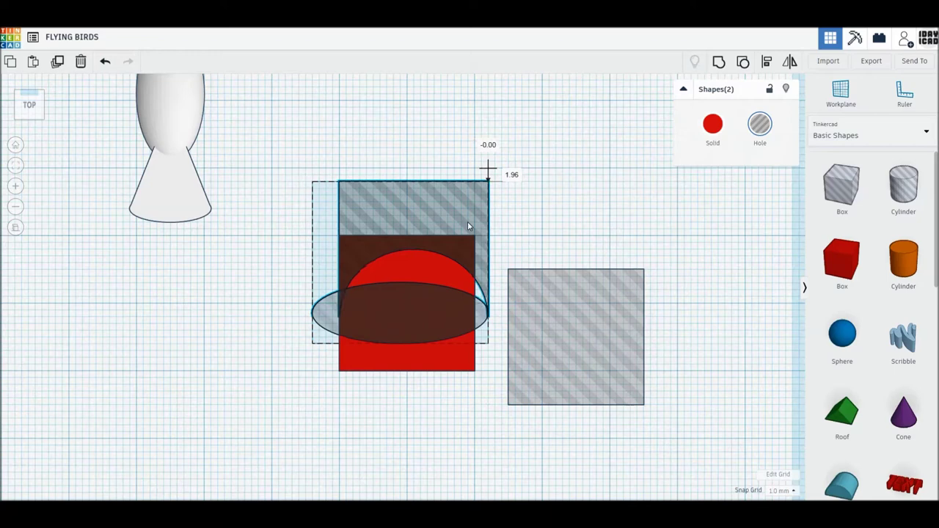
Step: Widen the lower box hole to 22 mm under the shape and group all four shapes
left_click_drag(557, 349, 406, 373)
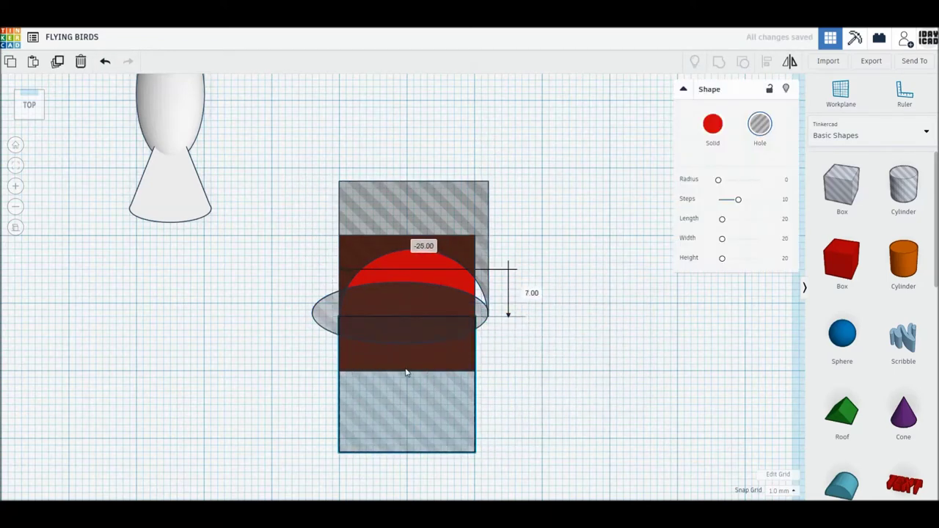
left_click_drag(406, 373, 420, 373)
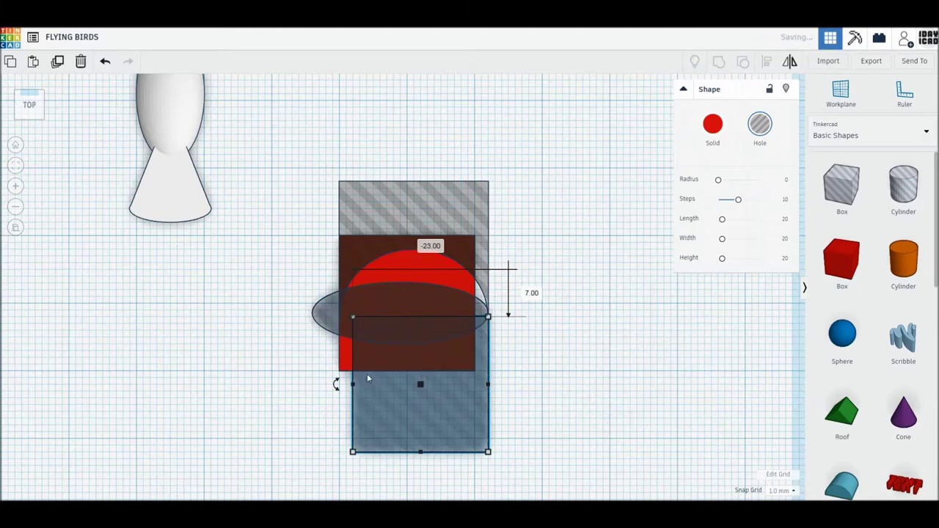
left_click_drag(352, 384, 339, 384)
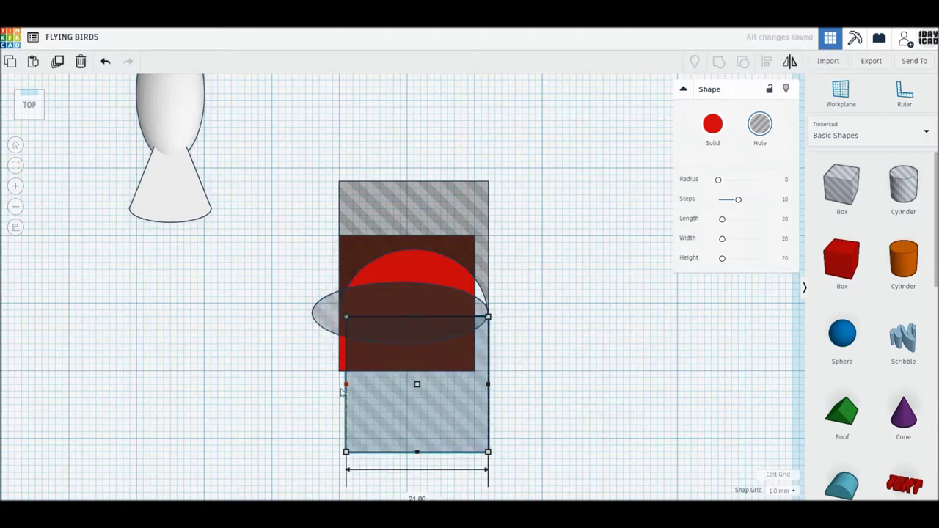
left_click(568, 387)
left_click_drag(377, 236, 352, 206)
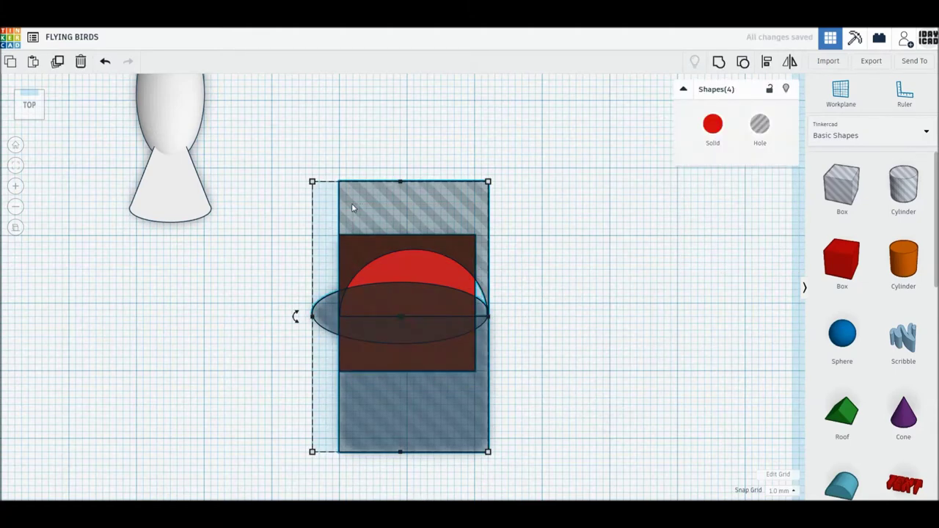
left_click(719, 63)
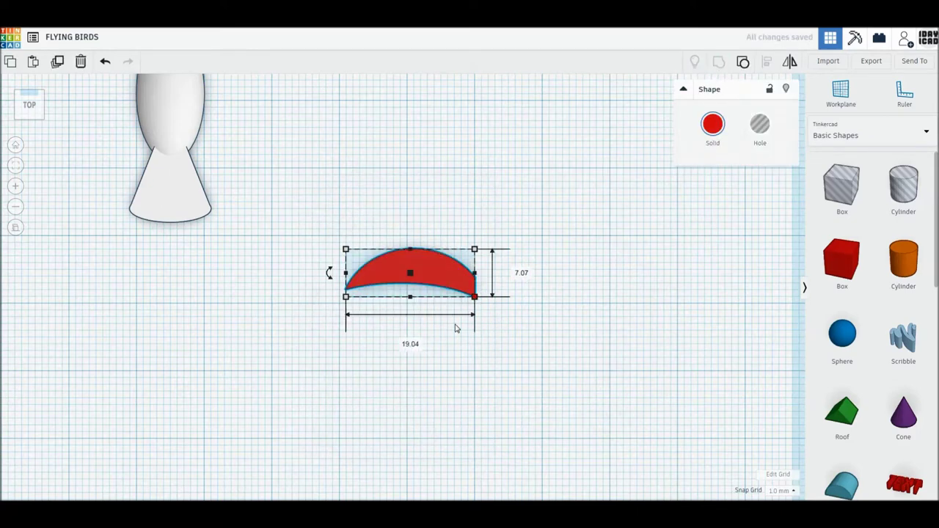
Step: Set the crescent wing to 20 mm wide and 8 mm tall
left_click(414, 348)
type("20")
key("Return")
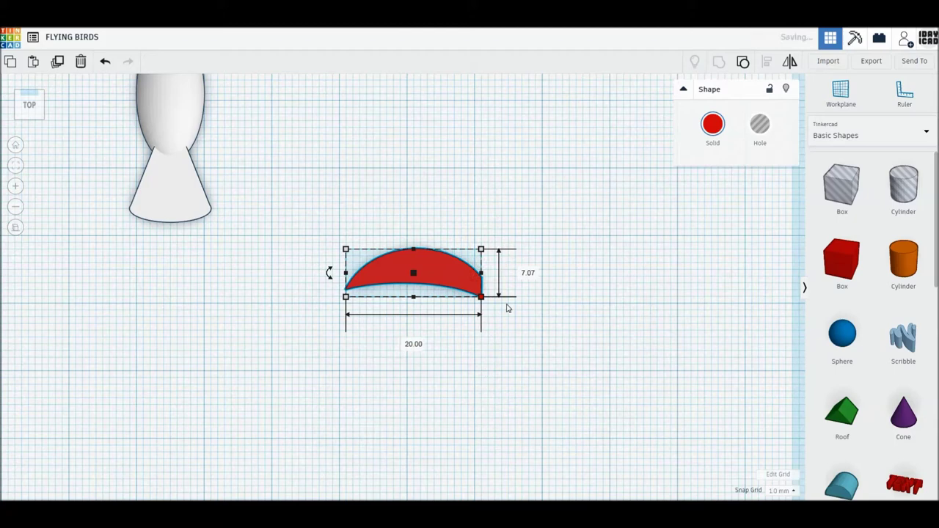
left_click(529, 273)
type("8")
key("Return")
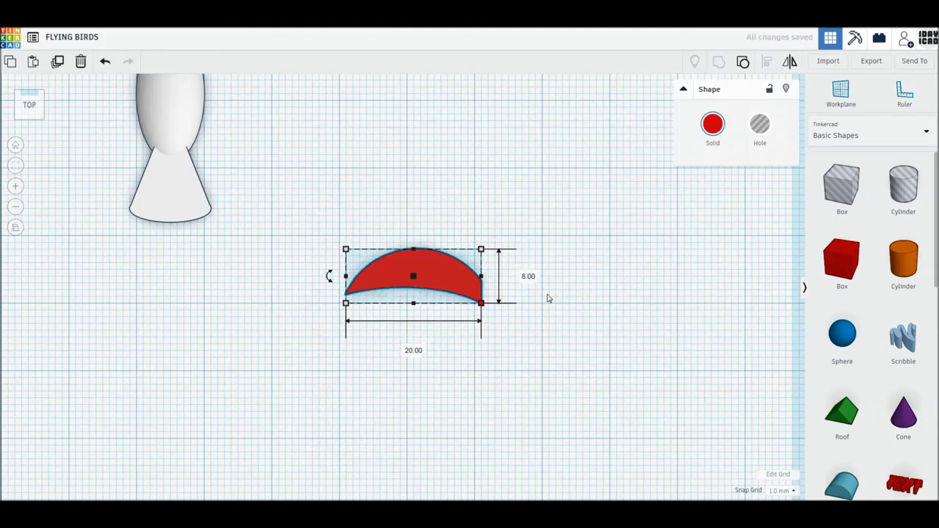
left_click_drag(479, 300, 477, 300)
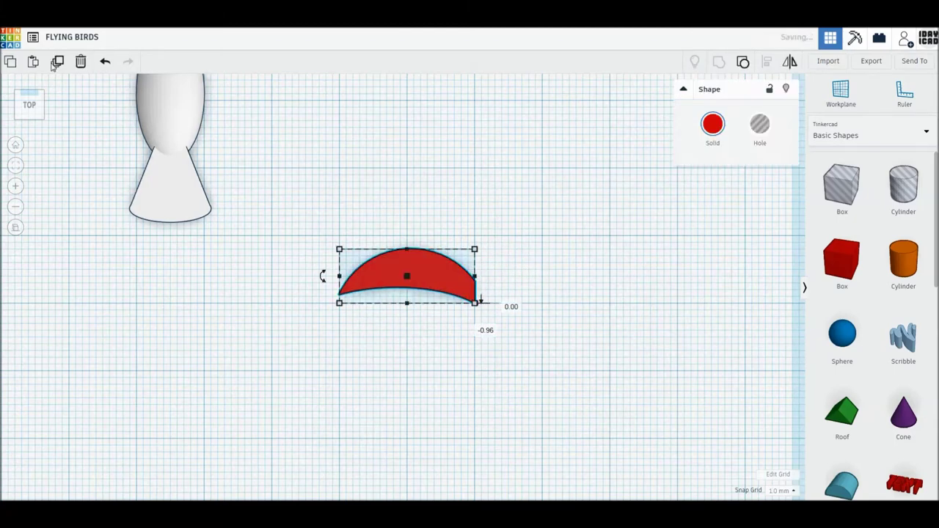
Step: Place a copy of the wing to its right and mirror it horizontally
left_click_drag(372, 285, 510, 285, "alt")
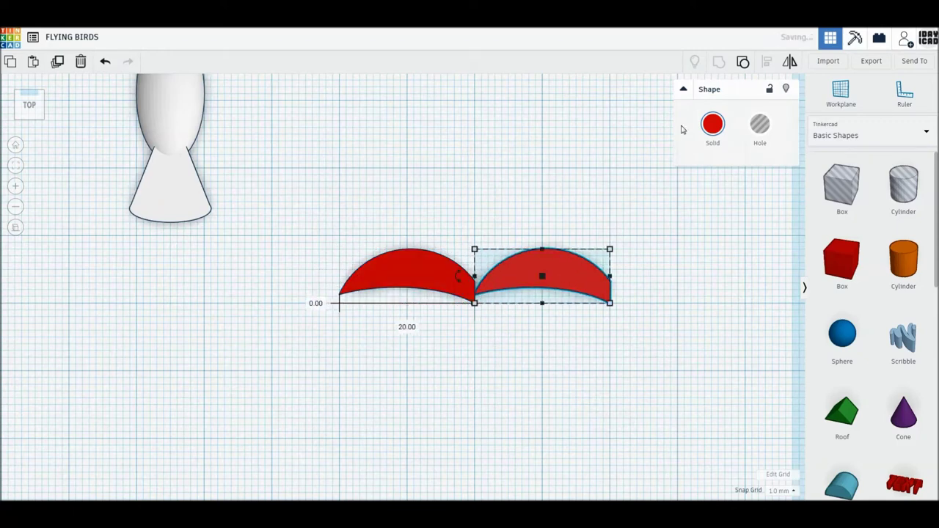
left_click(790, 61)
left_click(556, 317)
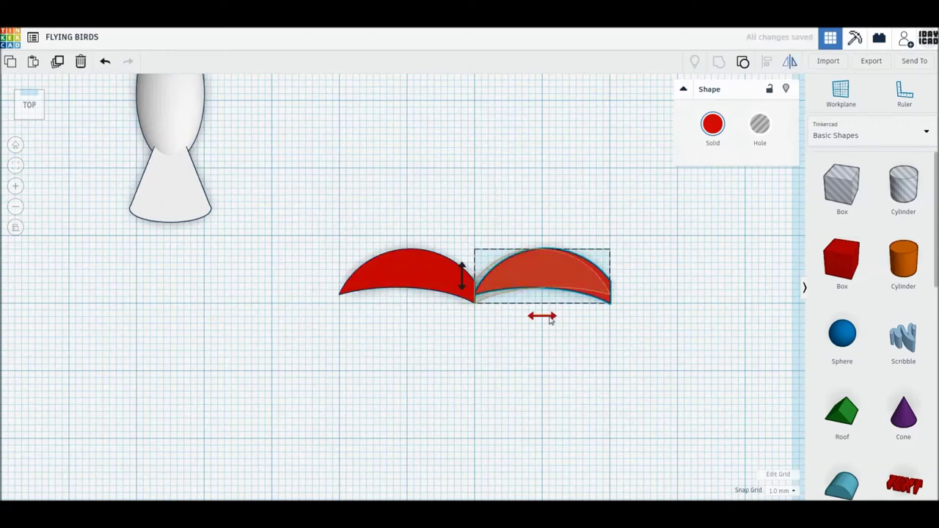
left_click(607, 352)
left_click(605, 353)
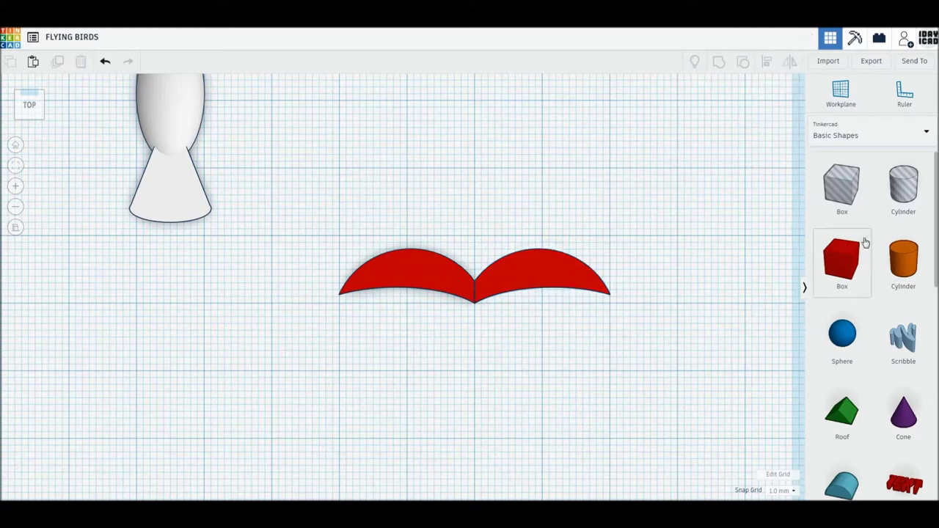
Step: Add a red box below the right wing with a 22 mm, 64-sided hole cylinder on its lower edge
left_click_drag(848, 274, 620, 407)
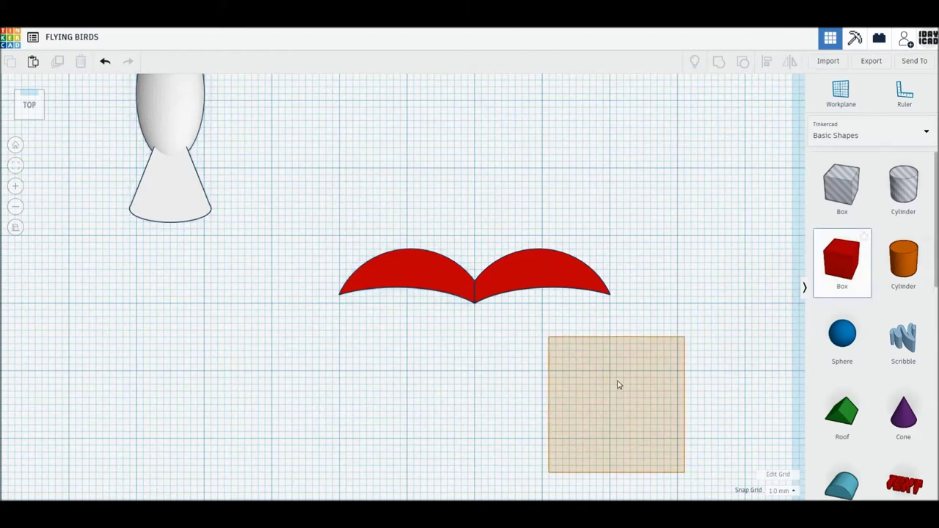
left_click_drag(618, 385, 614, 378)
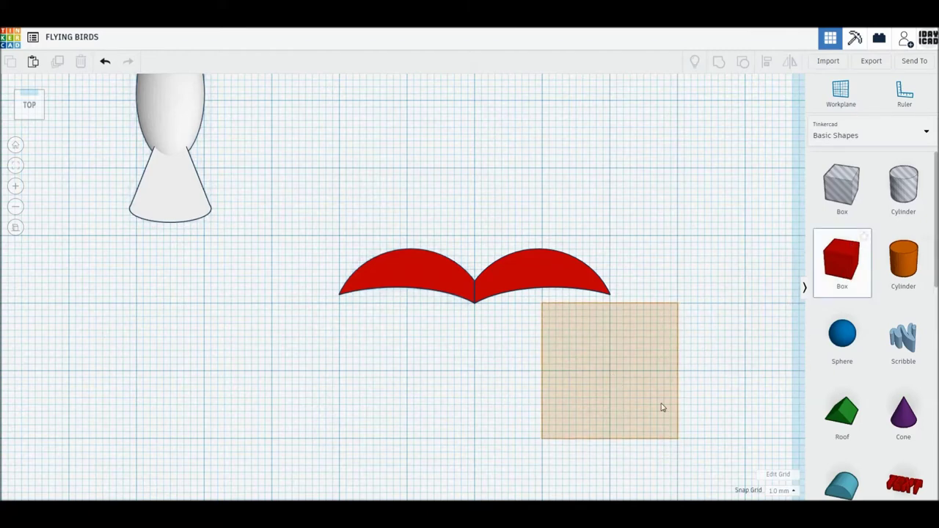
left_click_drag(663, 409, 663, 408)
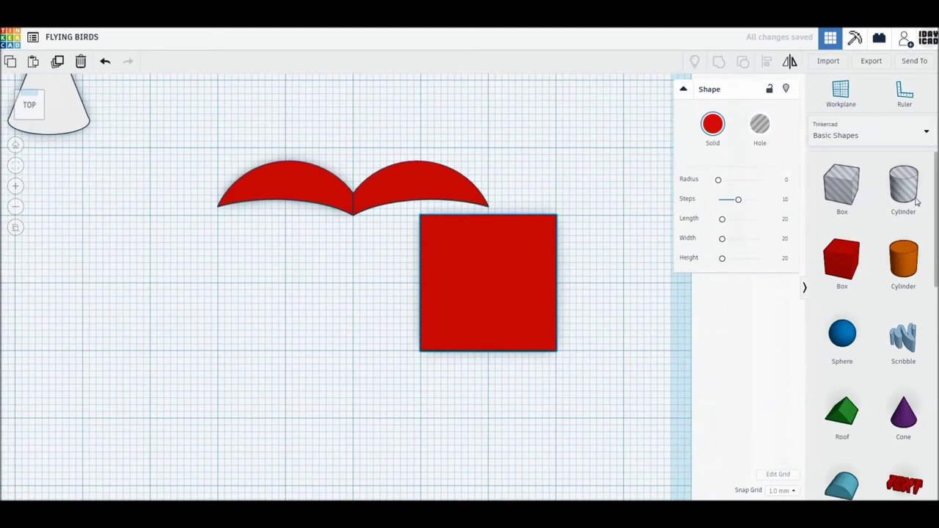
left_click_drag(916, 202, 492, 360)
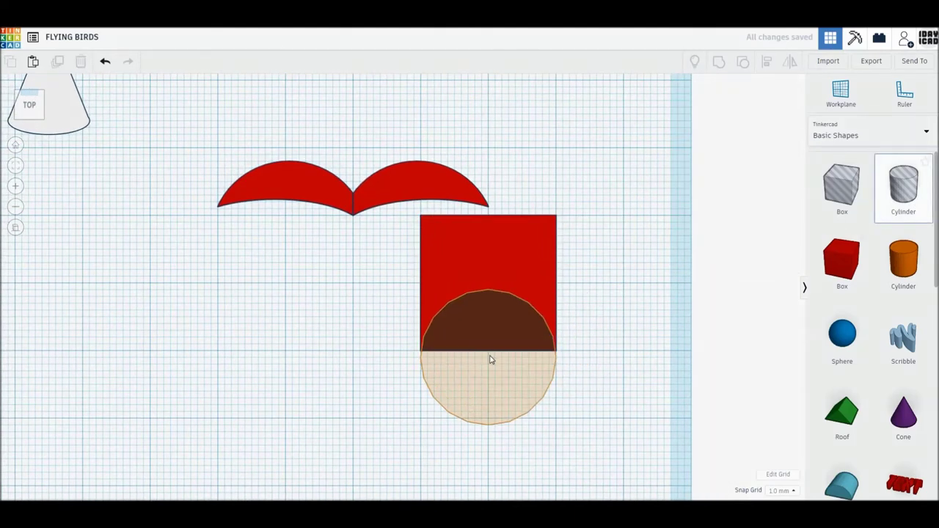
left_click_drag(491, 359, 491, 359)
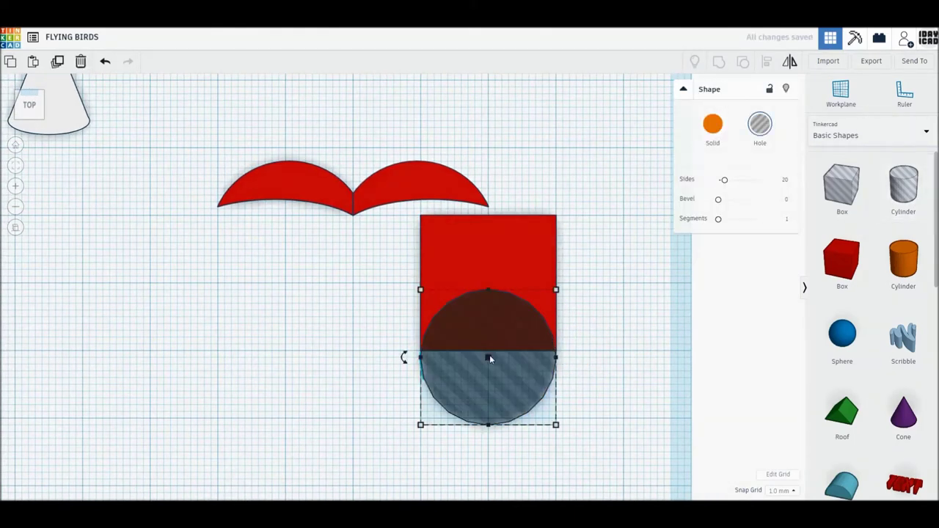
key("Up")
left_click_drag(557, 352, 563, 355)
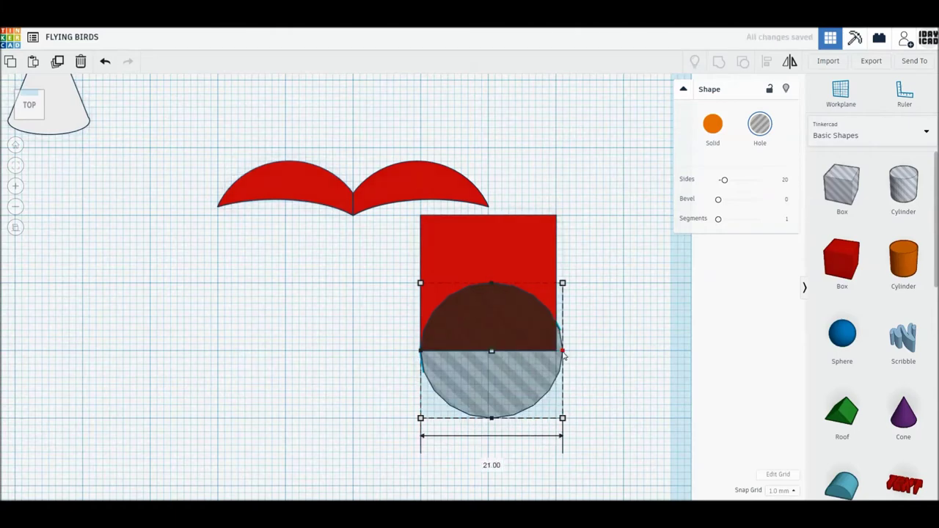
left_click_drag(421, 351, 416, 353)
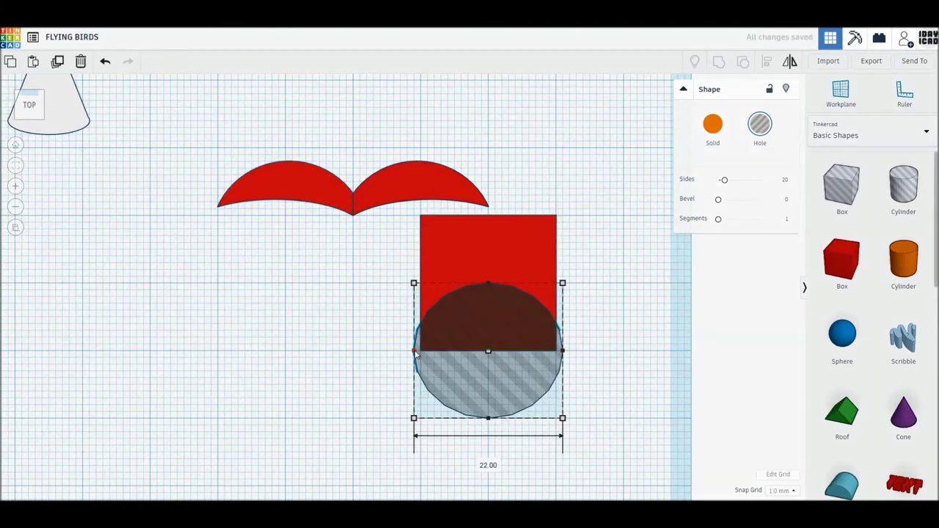
left_click_drag(725, 181, 804, 186)
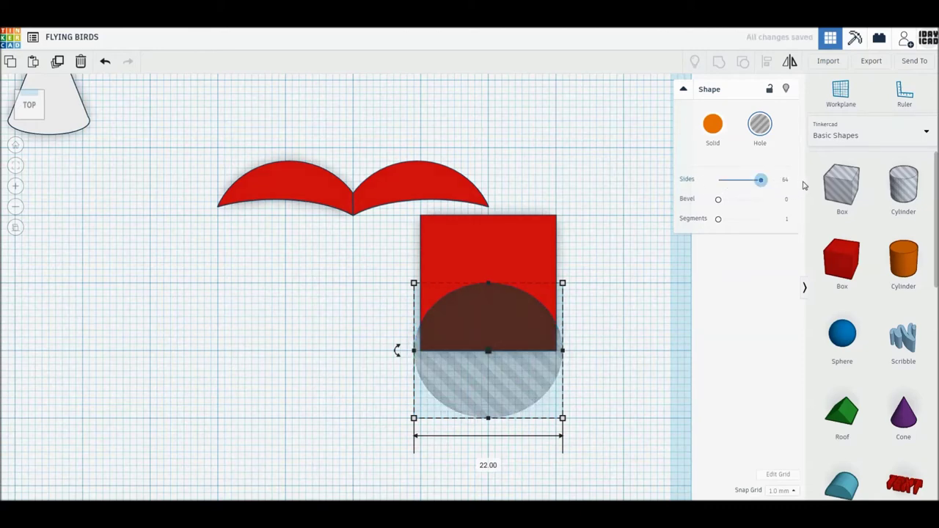
Step: Duplicate the hole cylinder and move the copy far to the left
left_click(337, 318)
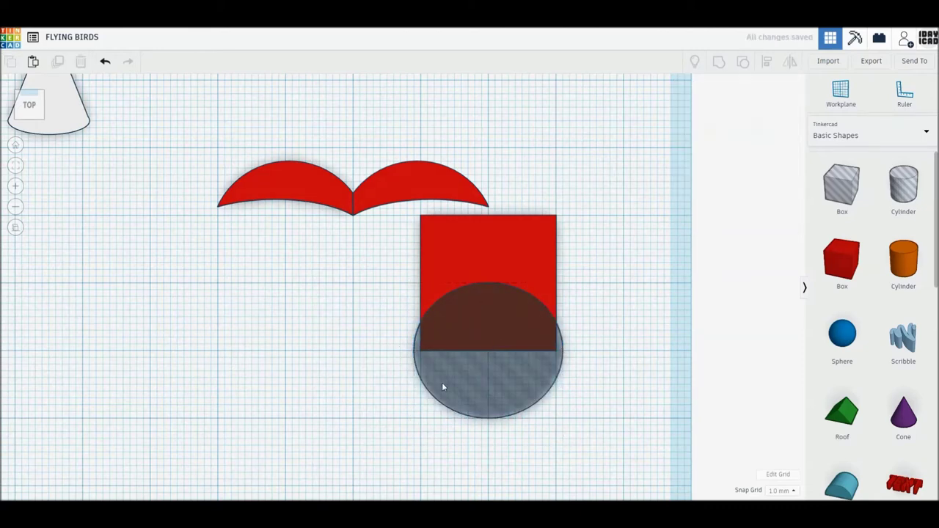
left_click(443, 387)
key("ctrl+d")
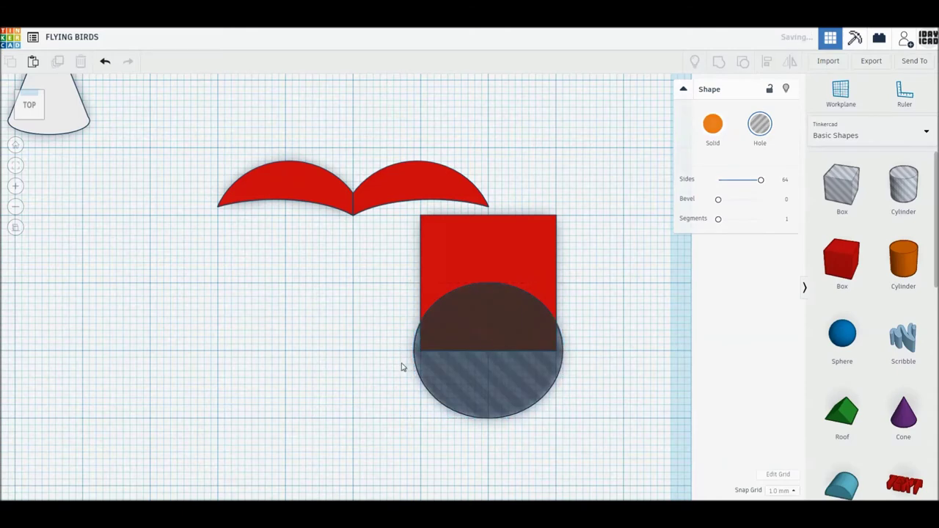
key("Left")
key("Left")
key("Left")
left_click_drag(475, 395, 213, 393)
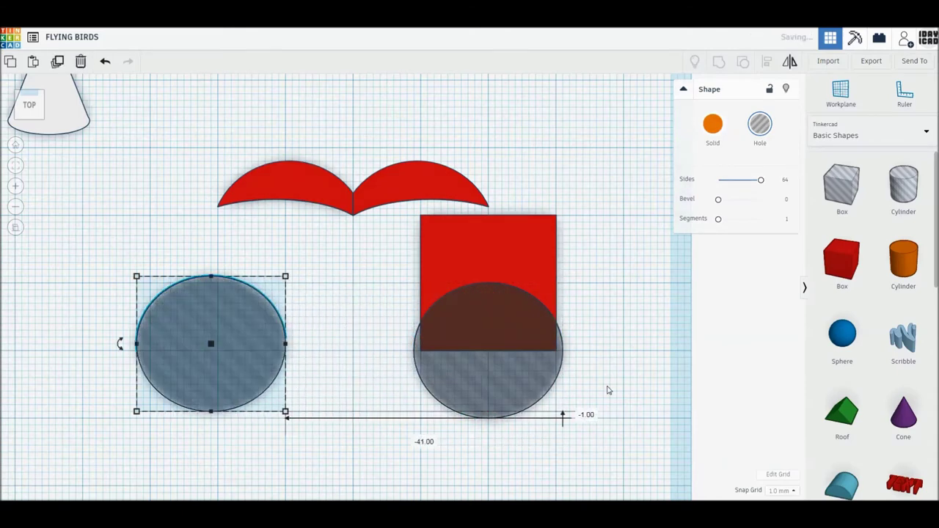
Step: Group the red box with its overlapping hole cylinder and make the arched result a hole
left_click_drag(477, 284, 478, 284)
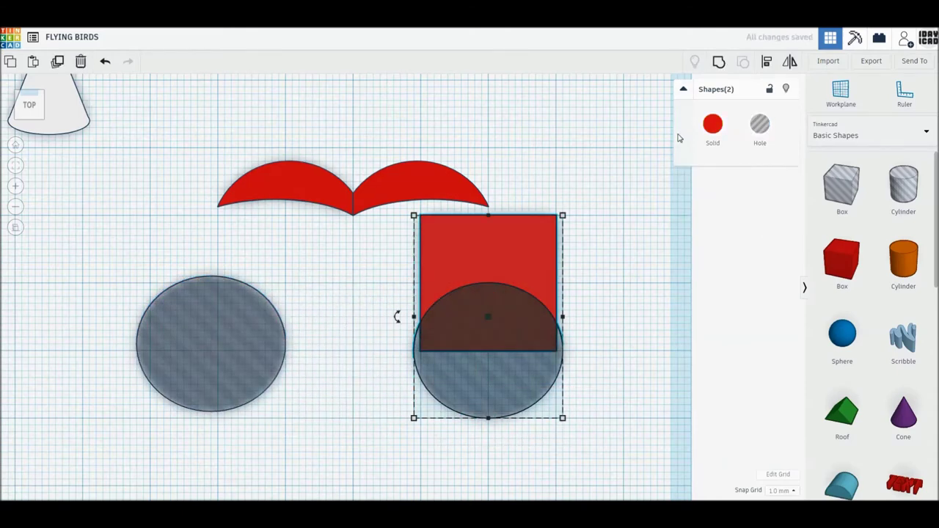
left_click(718, 62)
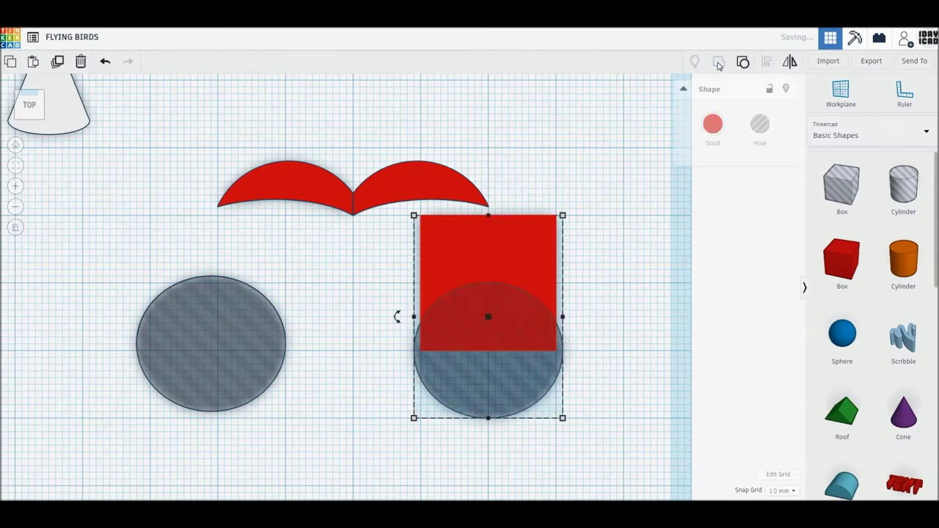
left_click(760, 126)
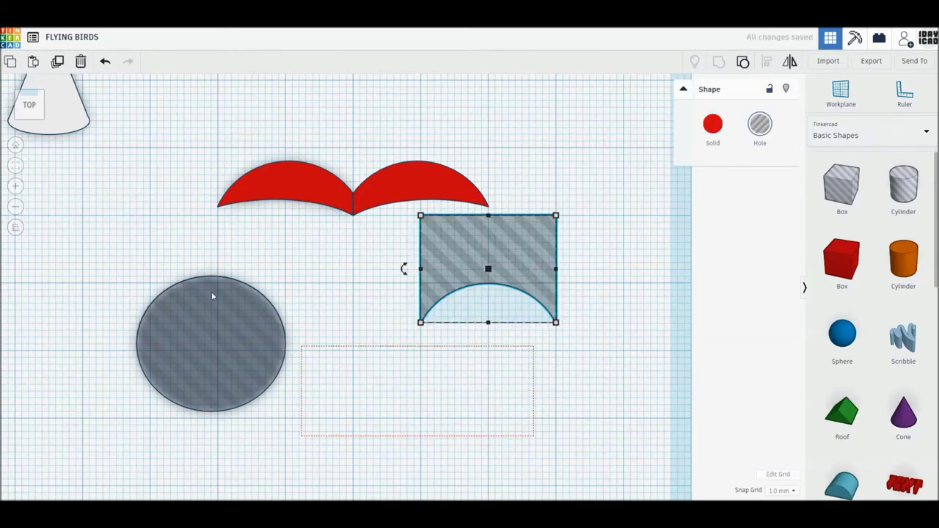
Step: Rotate the arched hole 90 degrees to stand it upright, then view from the front
left_click_drag(535, 440, 210, 289)
mouse_move(209, 289)
right_mouse_down()
mouse_move(524, 338)
mouse_move(524, 215)
mouse_move(490, 272)
right_mouse_up()
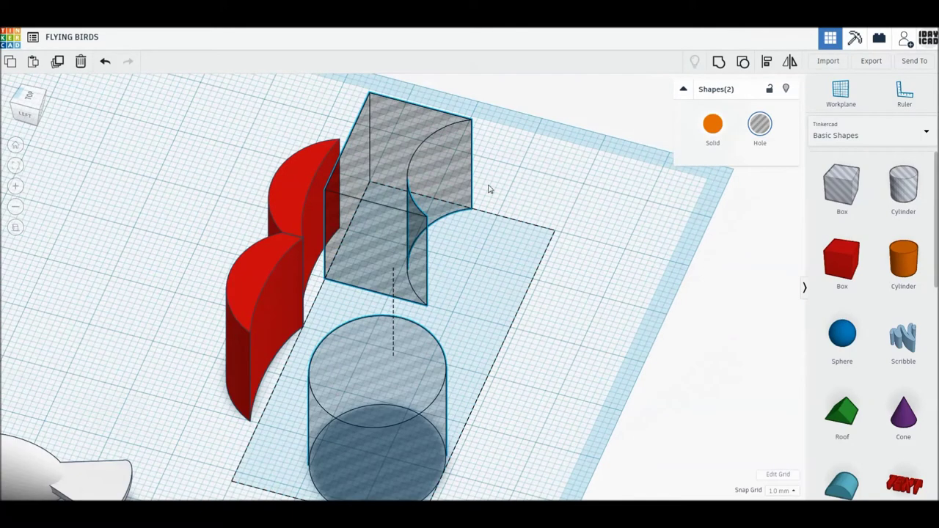
left_click_drag(465, 113, 514, 185)
right_click_drag(186, 268, 122, 315)
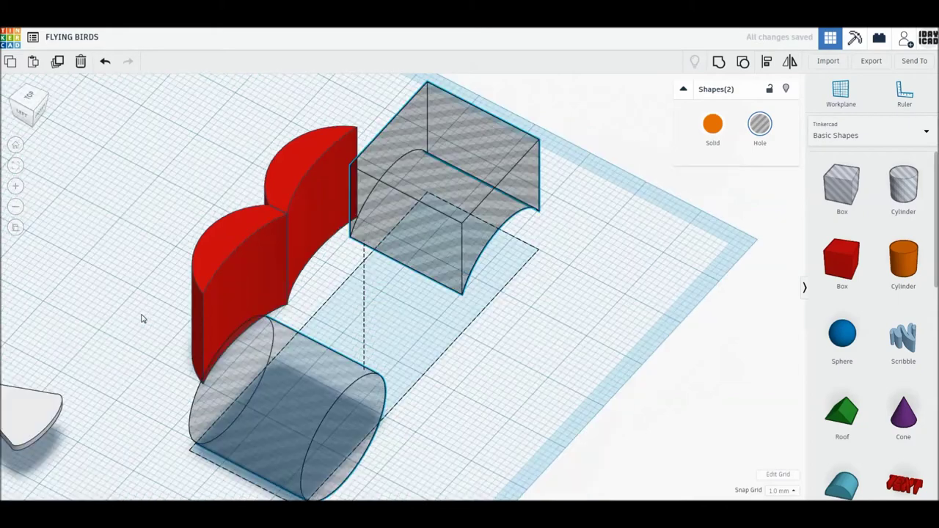
left_click(35, 113)
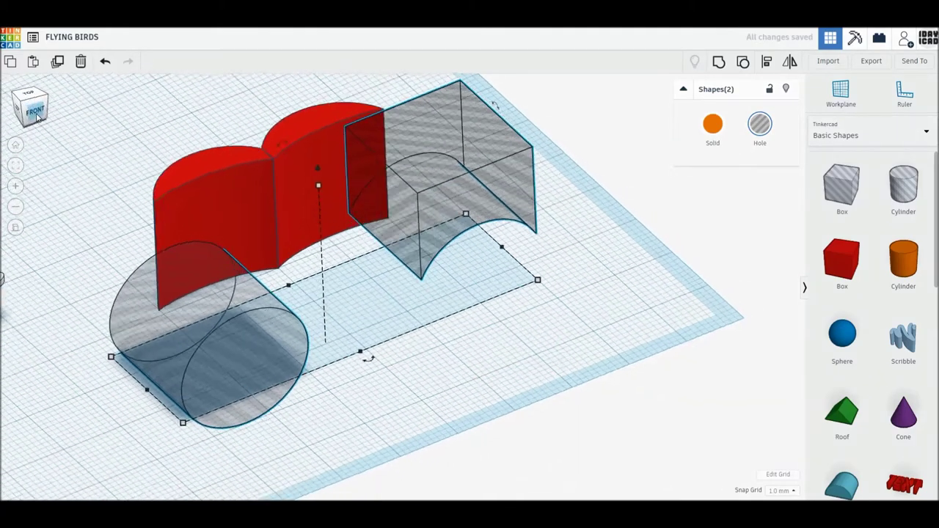
Step: Move the arched hole and round hole over the left red wing, lowering both onto it
left_click_drag(482, 139, 280, 140)
left_click_drag(203, 273, 193, 274)
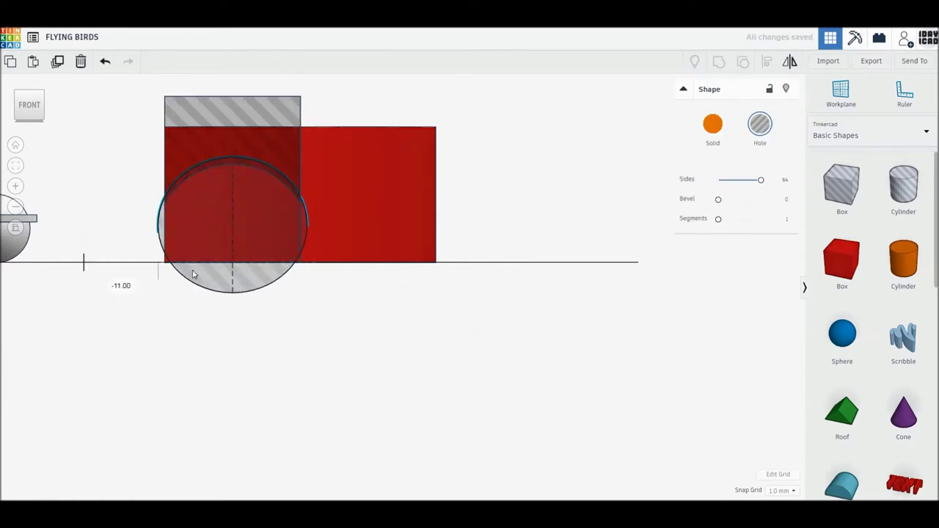
mouse_move(232, 135)
left_mouse_down()
mouse_move(230, 187)
mouse_move(232, 178)
left_mouse_up()
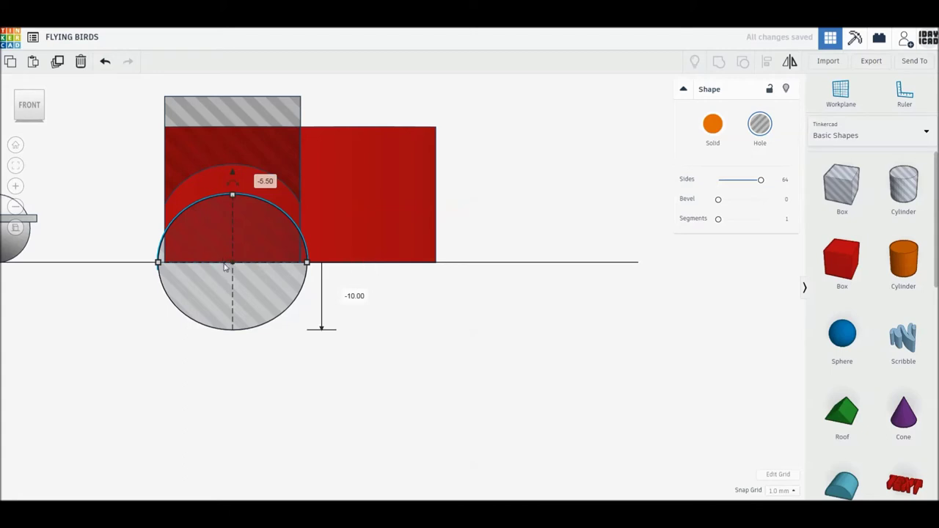
middle_click_drag(236, 267, 337, 334)
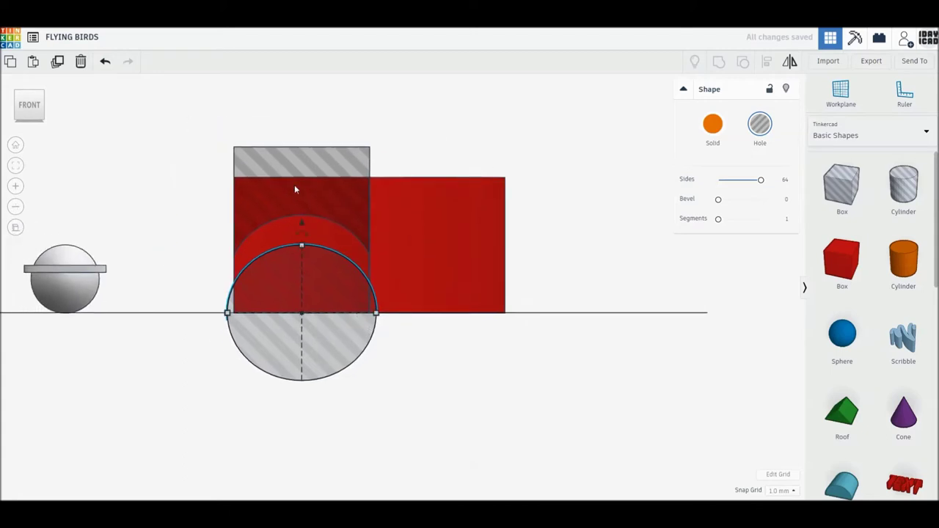
left_click(296, 170)
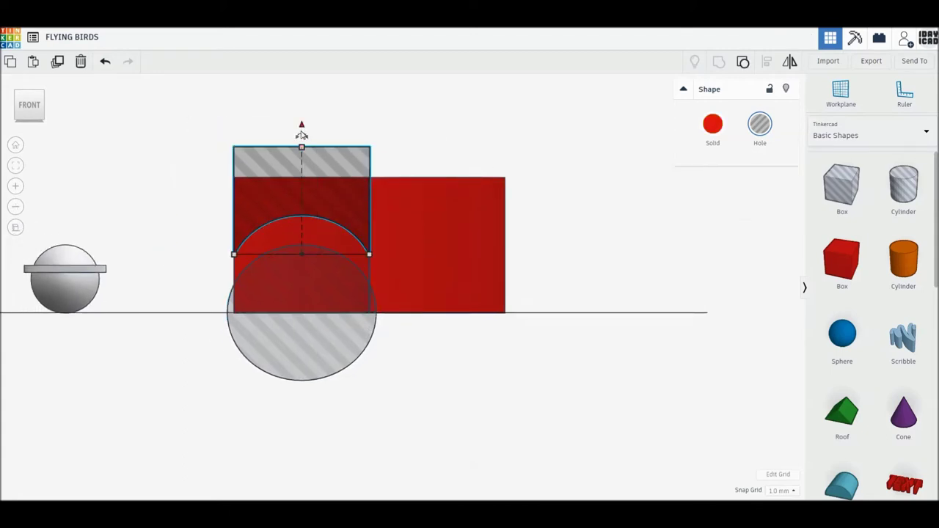
left_click_drag(301, 135, 302, 152)
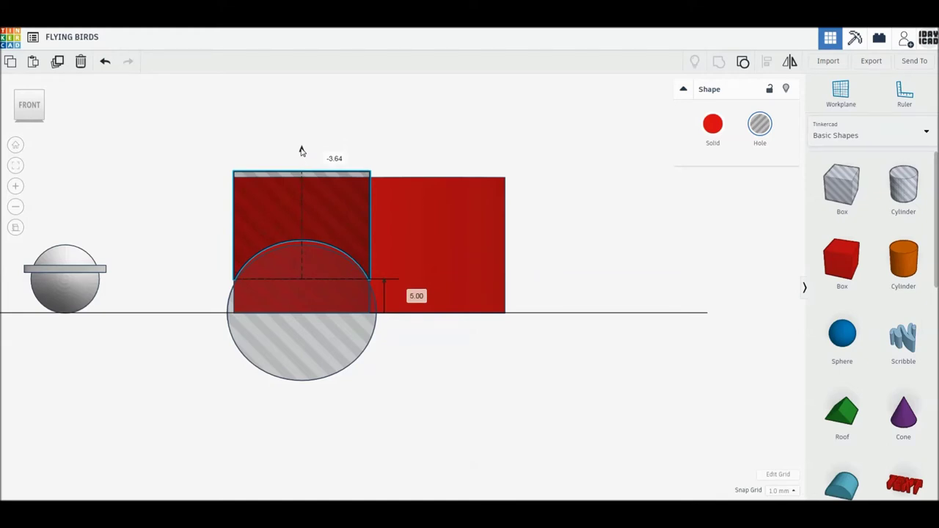
Step: Narrow the round hole to 21 mm wide
left_click(333, 358)
mouse_move(392, 348)
right_mouse_down()
mouse_move(394, 372)
mouse_move(387, 353)
right_mouse_up()
left_click_drag(376, 321, 370, 323)
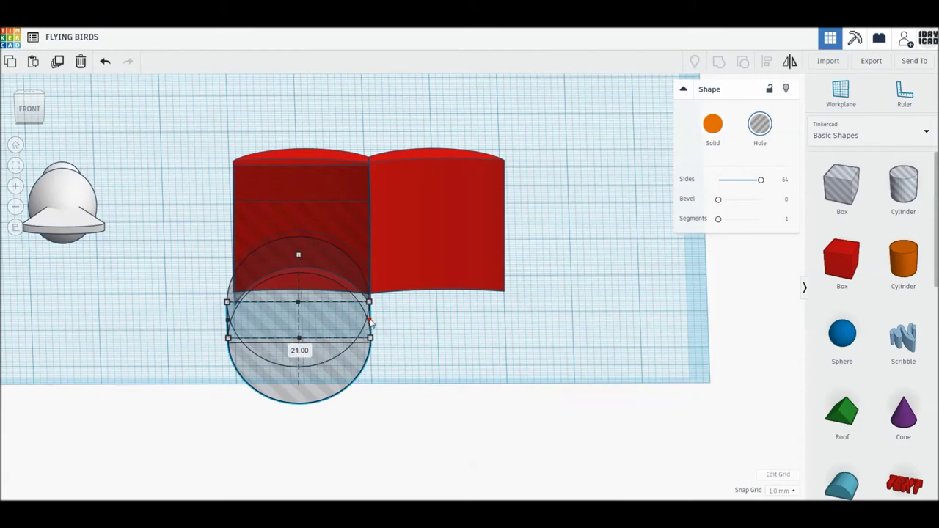
left_click(375, 320)
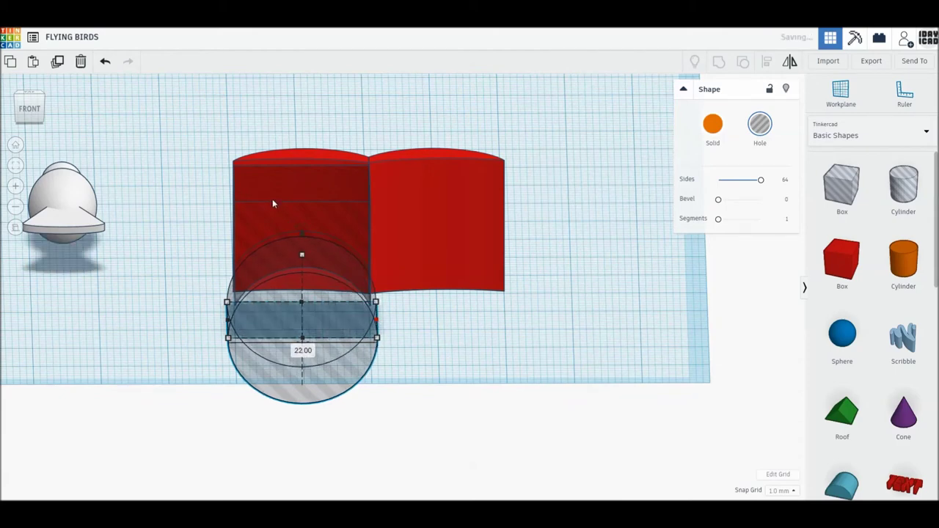
left_click(268, 165)
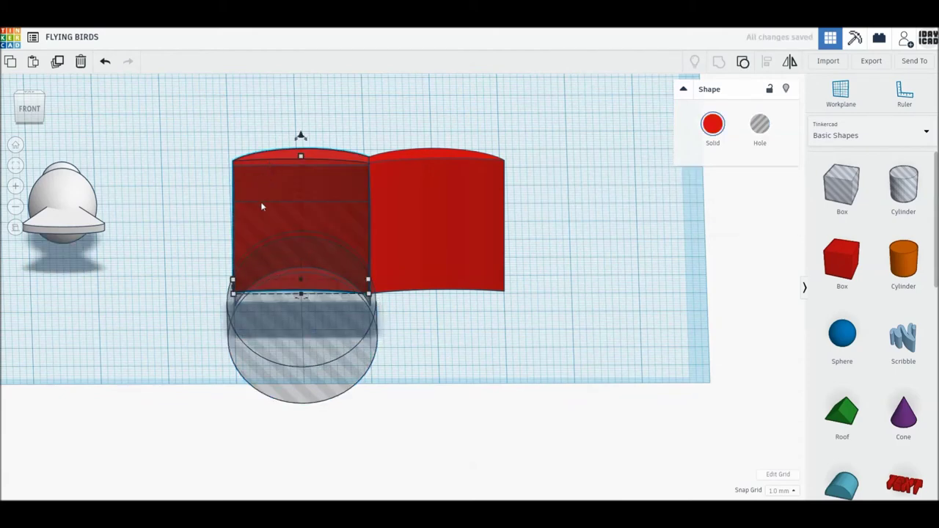
Step: Widen the arched hole to 21 mm and centre-align it on the round hole
mouse_move(298, 265)
right_mouse_down()
mouse_move(333, 245)
mouse_move(308, 279)
mouse_move(288, 279)
mouse_move(230, 240)
right_mouse_up()
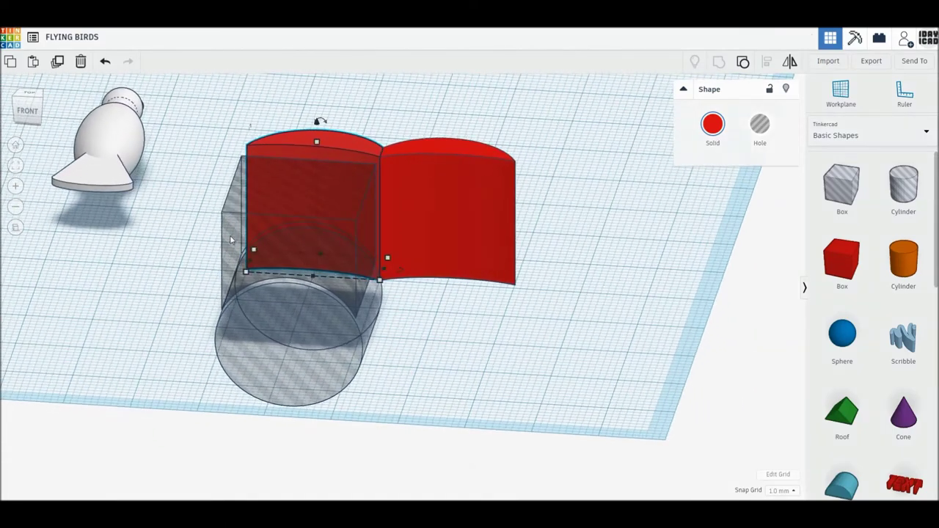
left_click(360, 305)
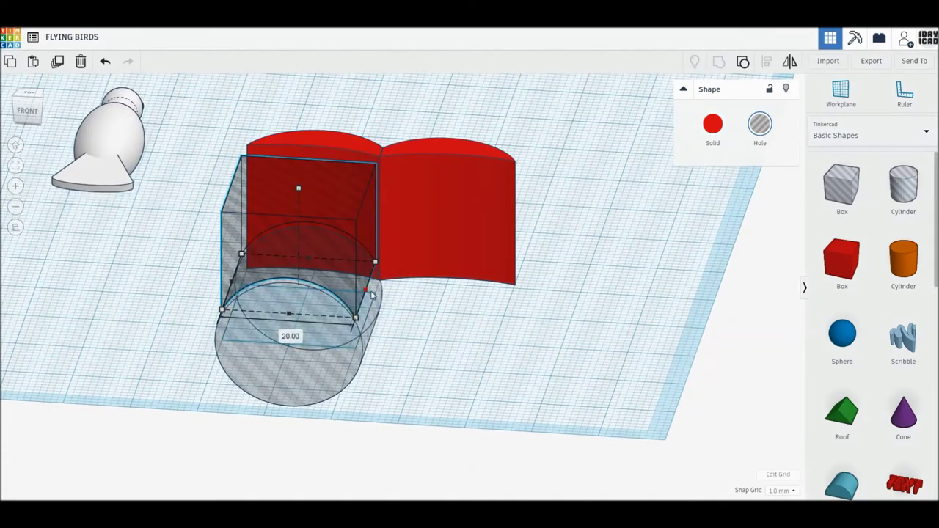
left_click_drag(373, 295, 373, 293)
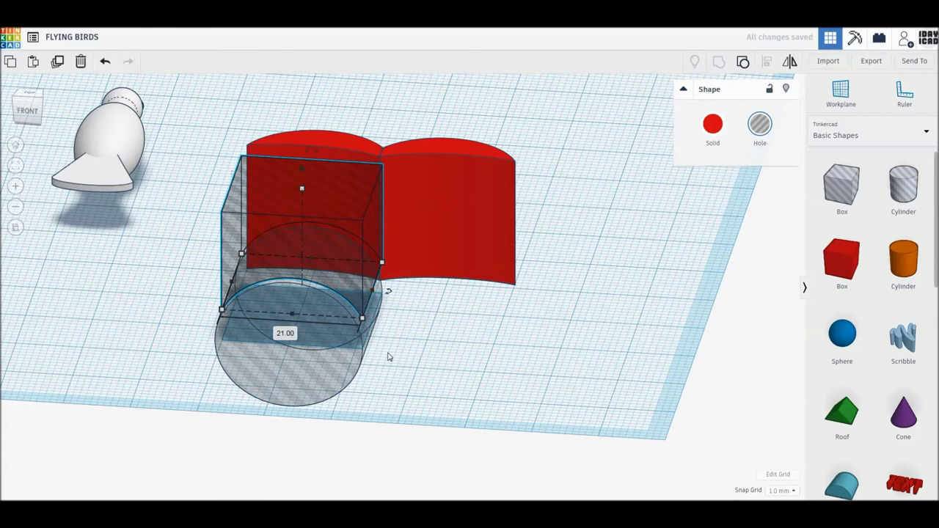
left_click(378, 340, "shift")
left_click(767, 63)
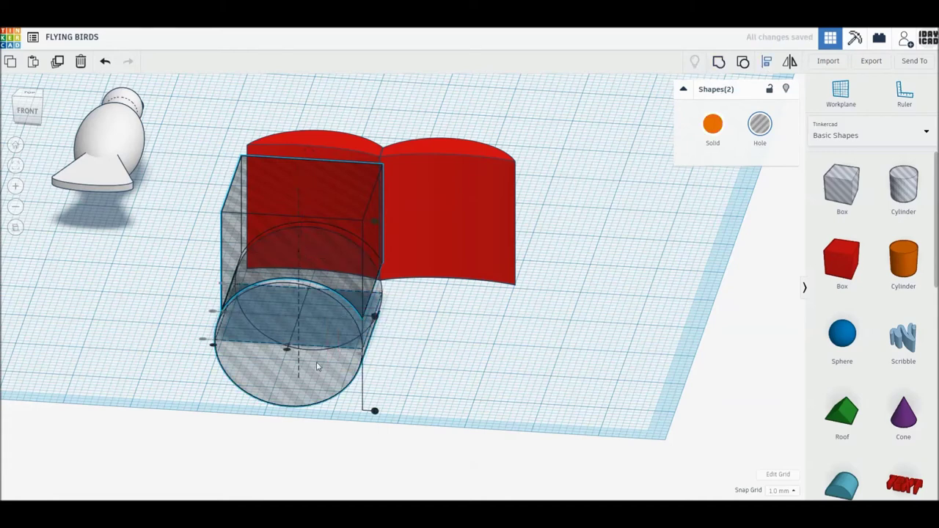
left_click(286, 351)
left_click(409, 367)
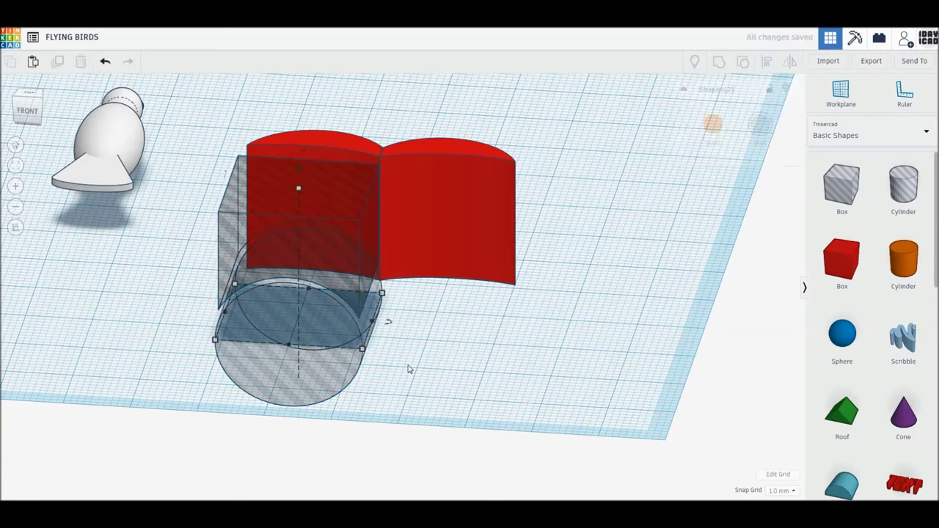
left_click(29, 109)
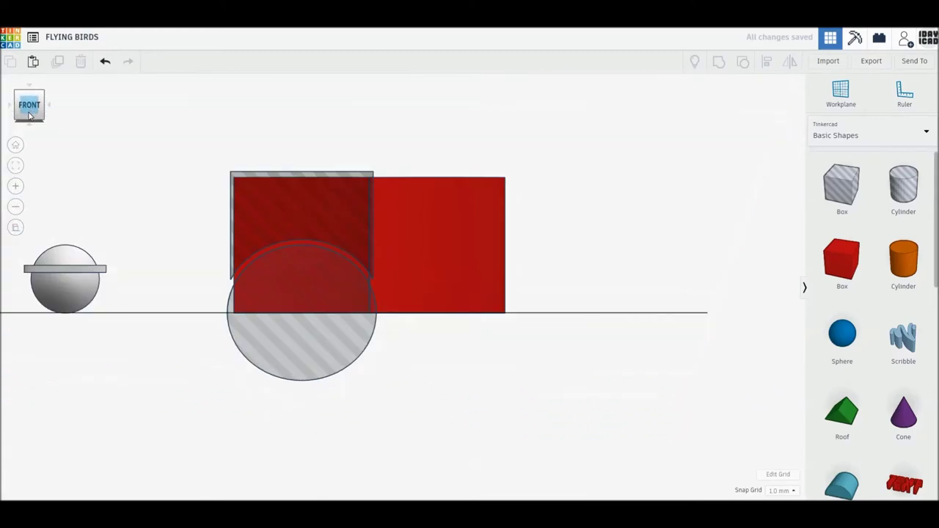
Step: Duplicate the arched and round hole pair and nudge the copy right over the right wing
left_click(256, 179)
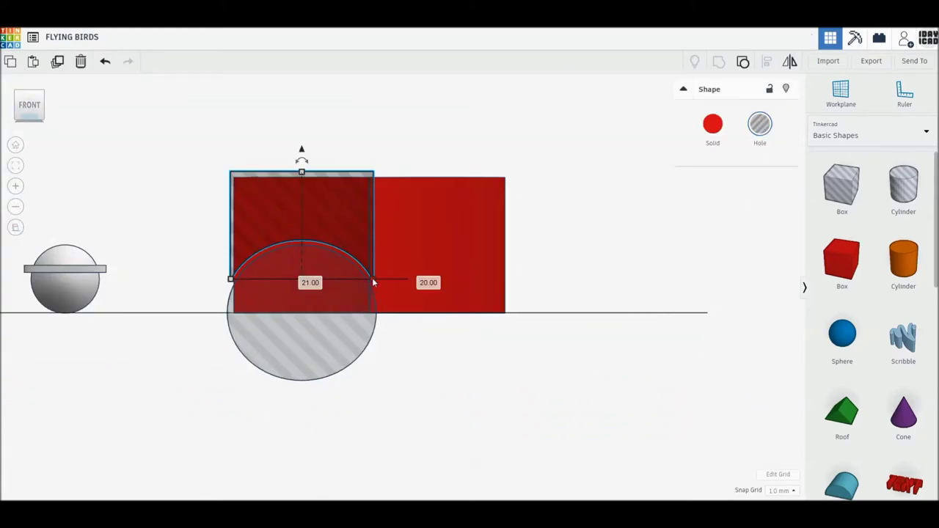
right_click_drag(403, 336, 404, 365)
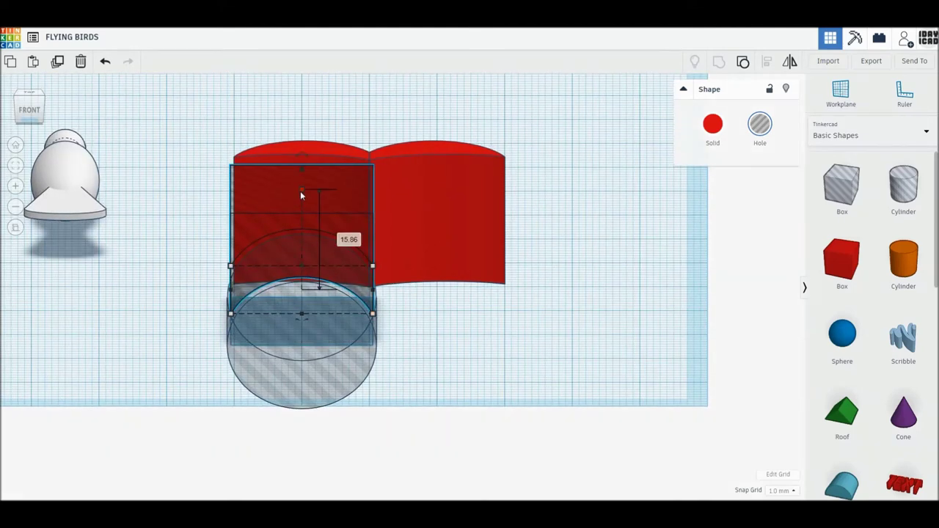
left_click(317, 408)
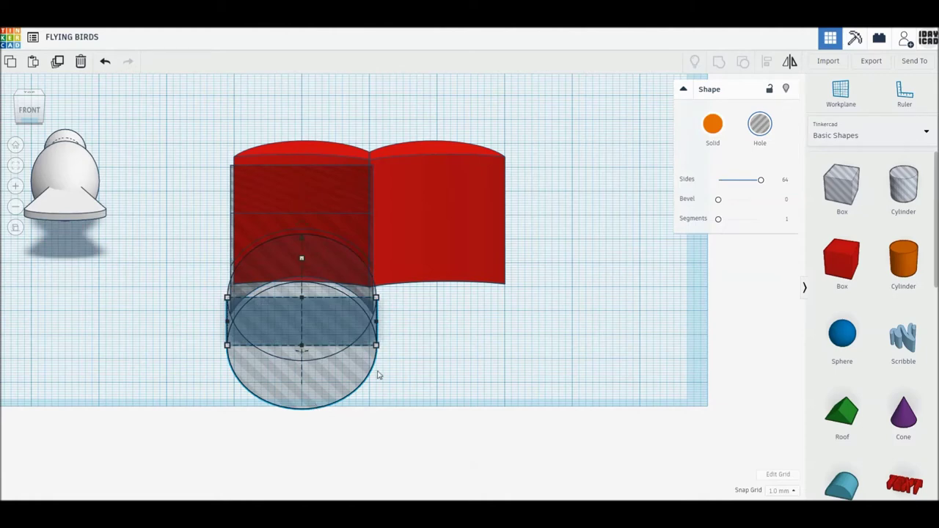
left_click(422, 396)
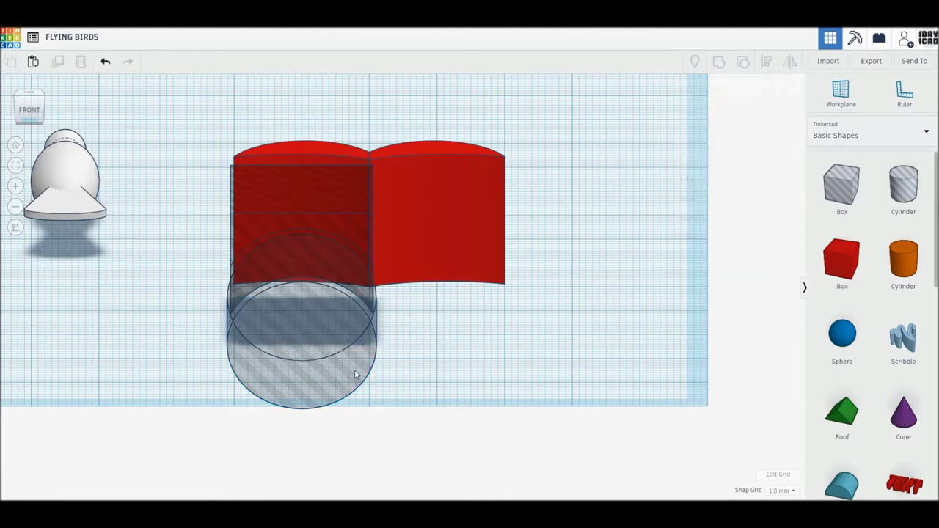
right_click_drag(388, 356, 388, 358)
left_click_drag(442, 396, 278, 280)
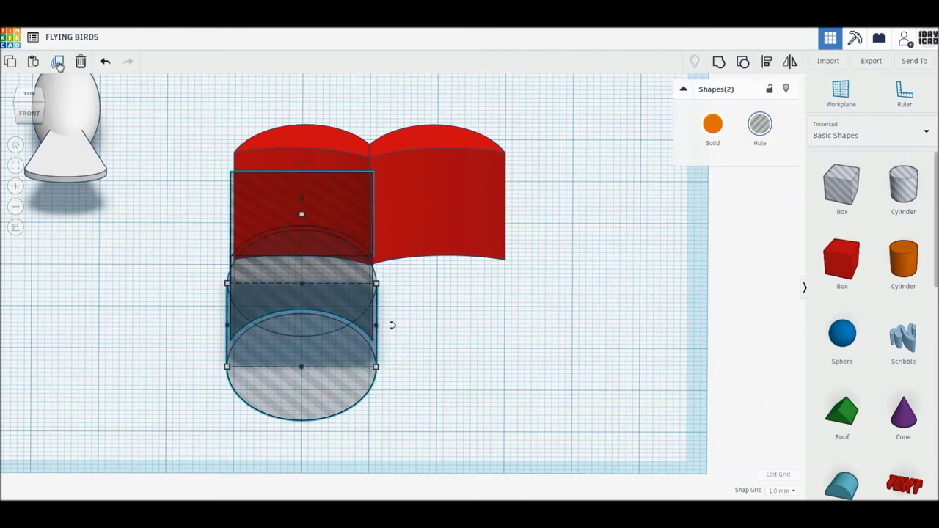
left_click(58, 63)
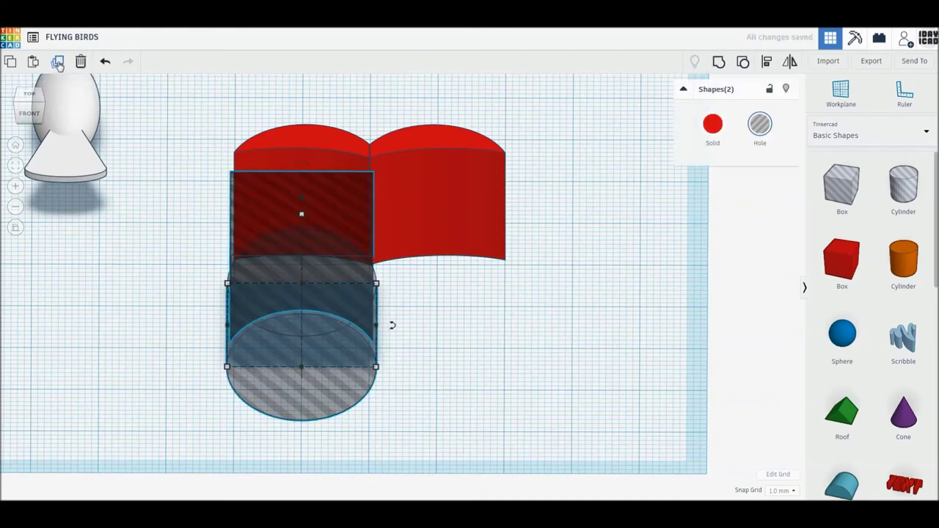
key("Right")
key("Right")
key("Right")
key("Right")
key("Right")
key("Right")
key("Right")
key("Right")
key("Right")
key("Right")
key("Right")
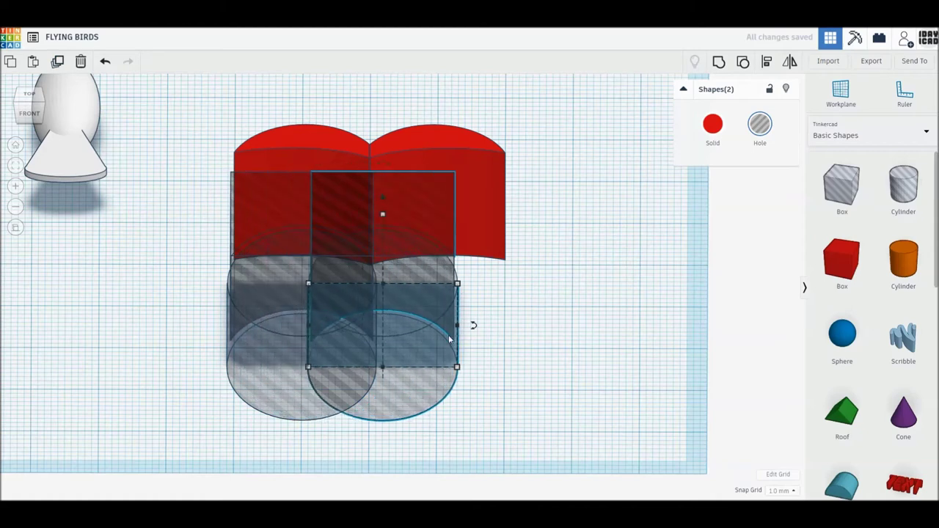
key("Right")
key("Right")
key("Right")
key("Right")
key("Right")
key("Right")
key("Right")
key("Right")
key("Left")
left_click(29, 113)
left_click(151, 320)
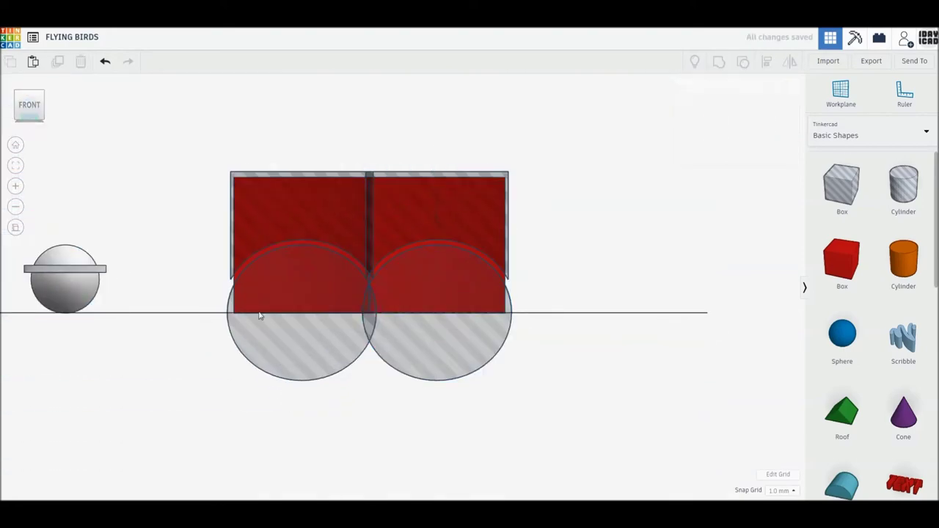
Step: Group the four hole shapes over both wings into a single hole
right_click_drag(359, 318, 568, 423)
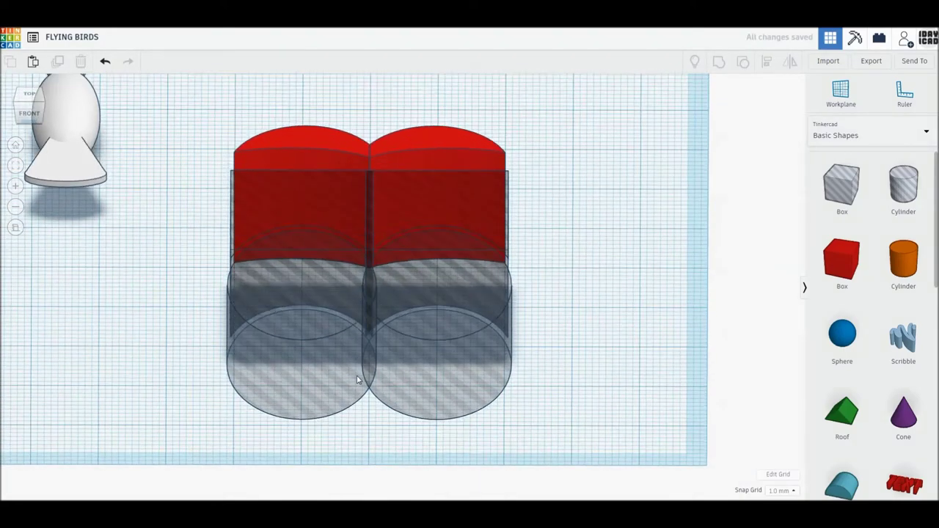
left_click_drag(590, 432, 300, 287)
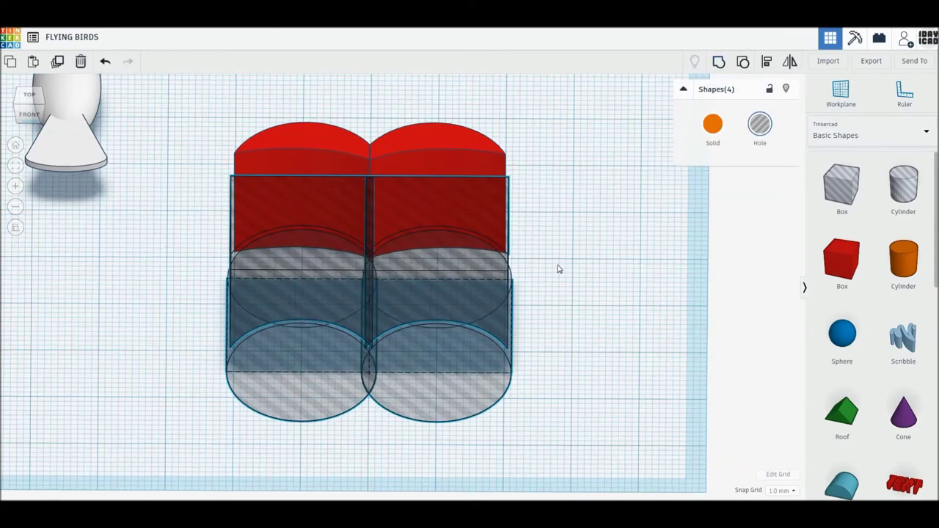
right_click_drag(558, 267, 632, 416)
left_click_drag(632, 416, 213, 284)
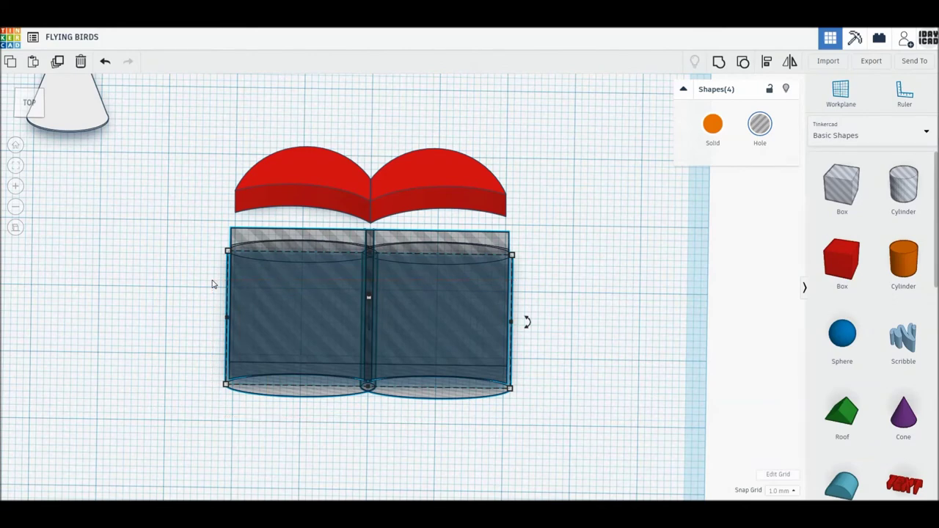
left_click(718, 63)
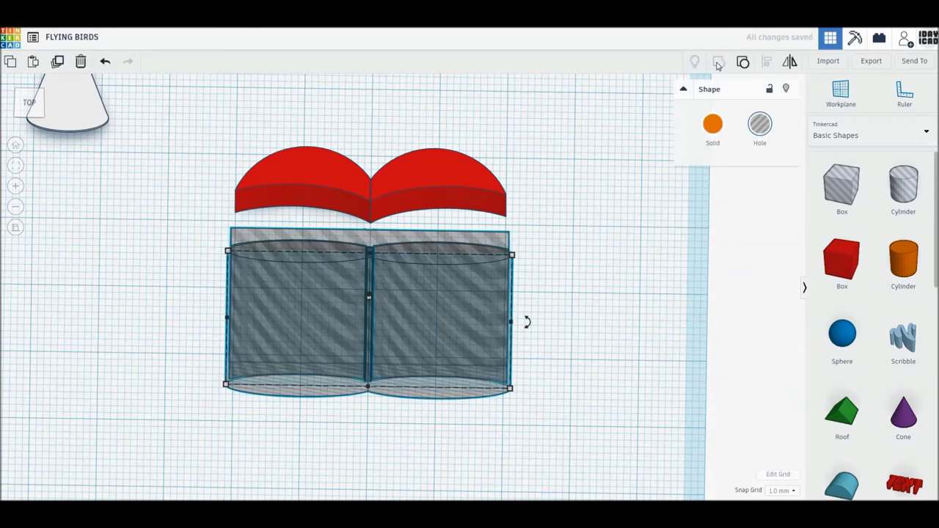
Step: Try centring the red shapes with the hole, then undo that alignment
left_click(29, 104)
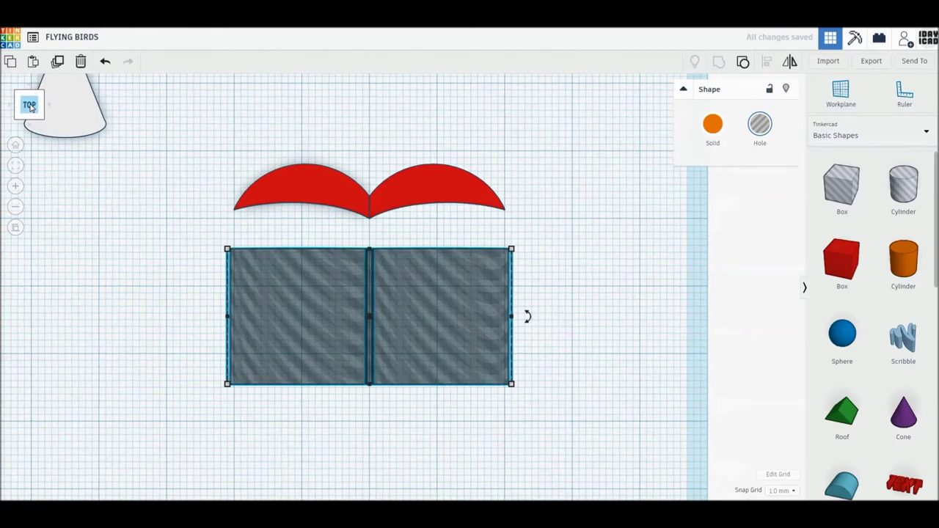
right_click_drag(343, 309, 338, 248)
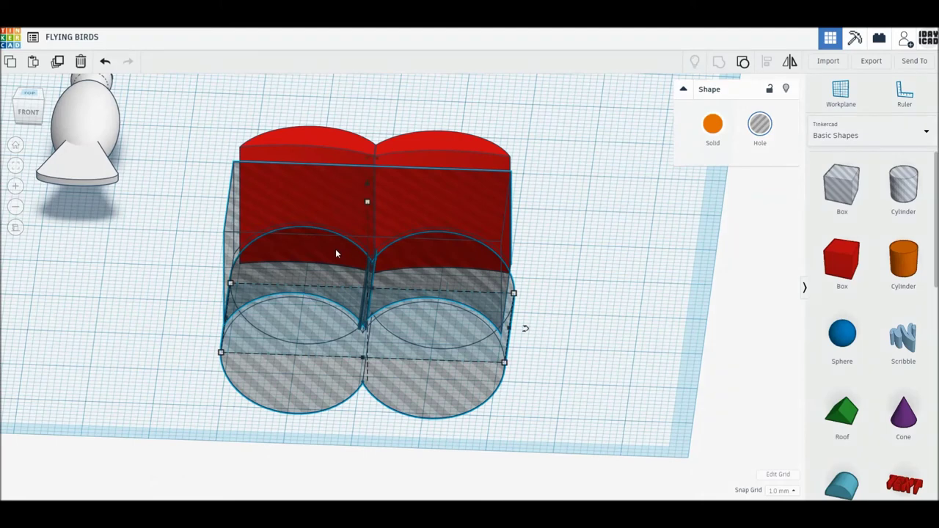
left_click_drag(615, 415, 217, 120)
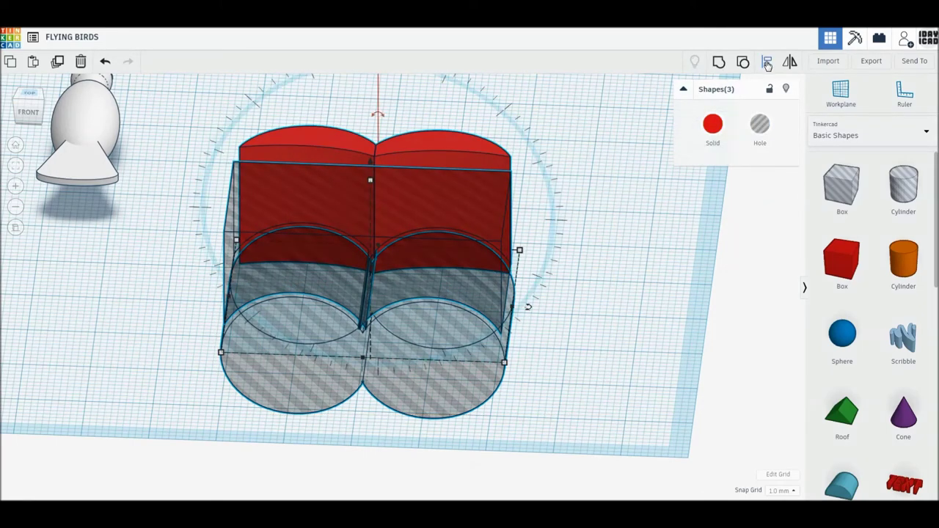
left_click(767, 64)
left_click(361, 367)
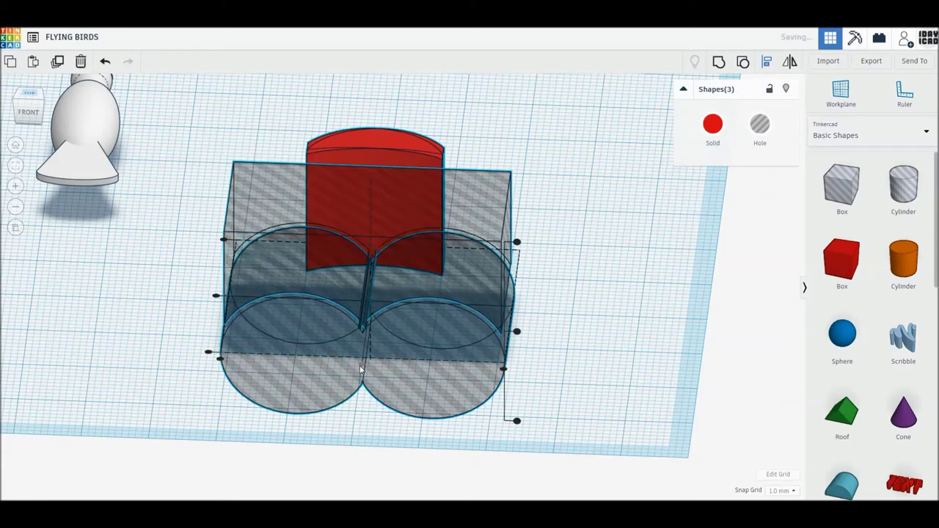
left_click(105, 61)
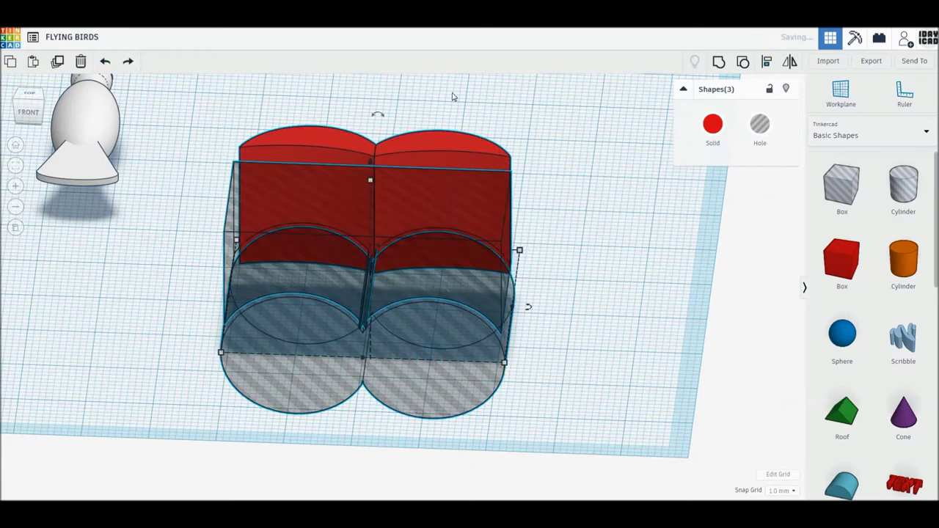
left_click(449, 97)
Step: Group the two red wing shapes into one solid and select it with the hole
left_click_drag(513, 147, 326, 124)
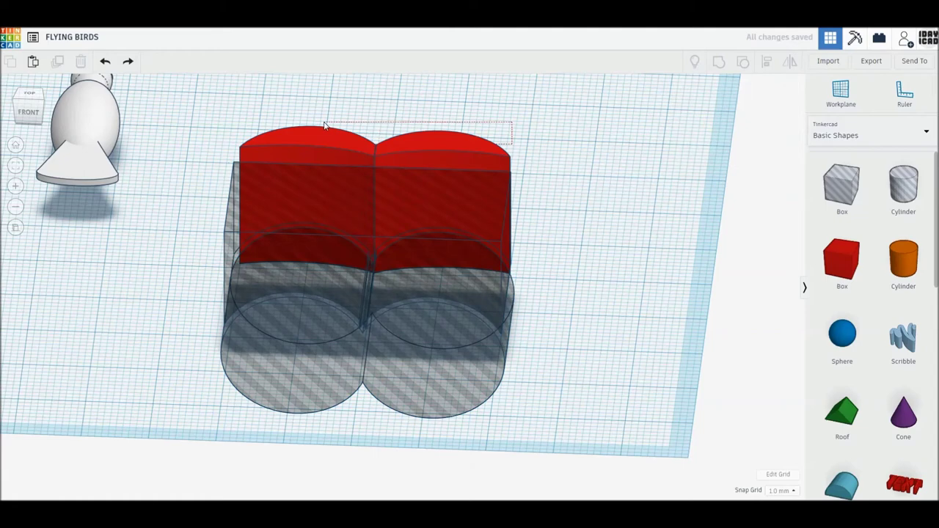
left_click(720, 64)
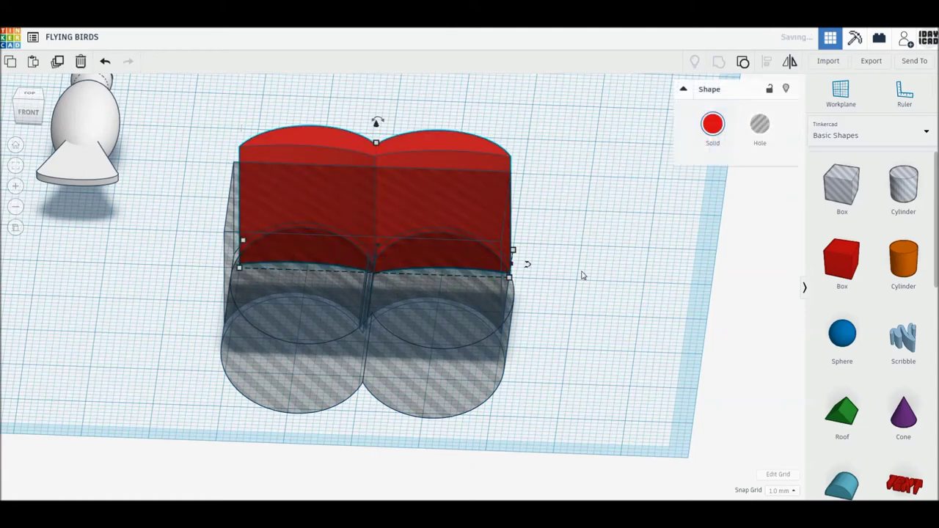
left_click_drag(224, 107, 207, 97)
left_click(766, 62)
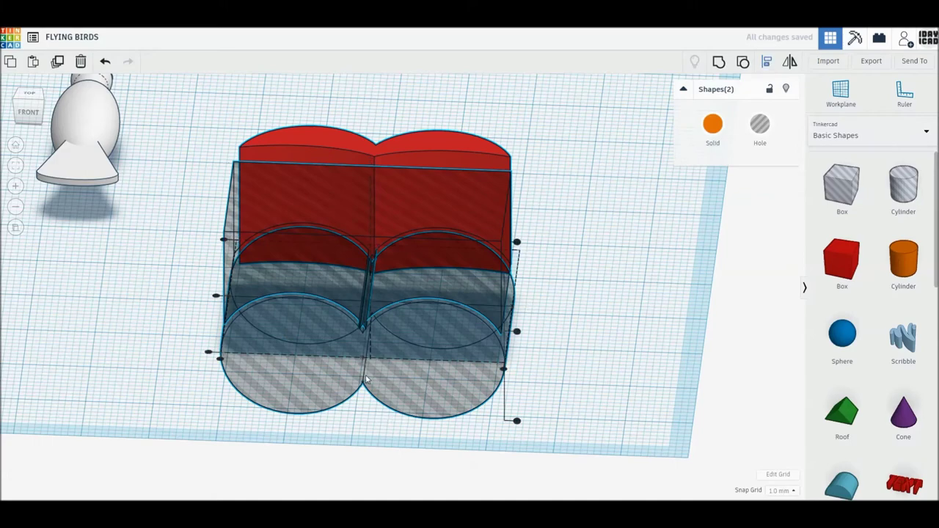
Step: Centre the grouped hole over the red wings and group them, leaving two thin red arches
left_click(217, 297)
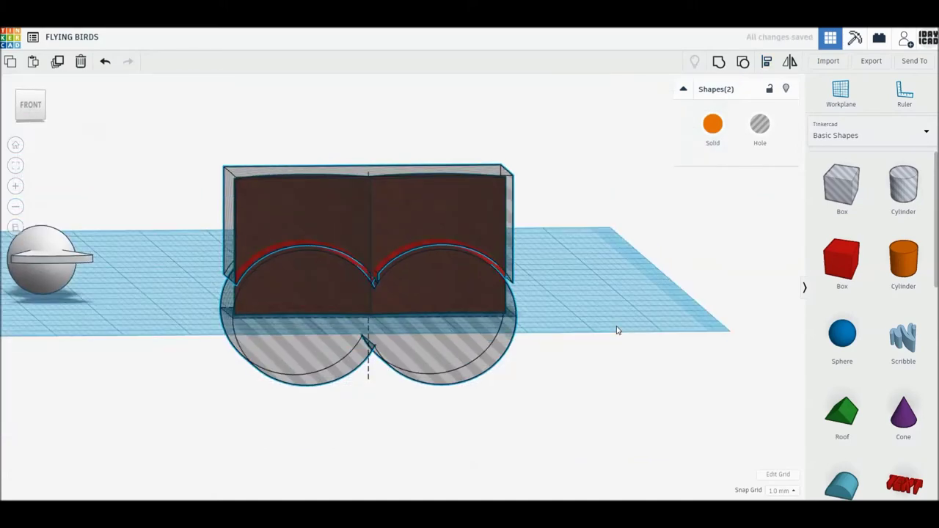
key("l")
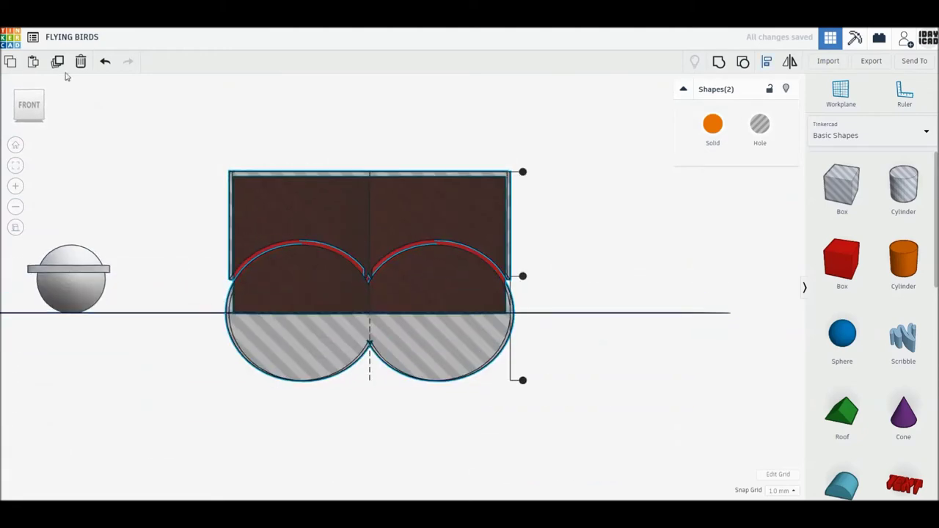
left_click(58, 63)
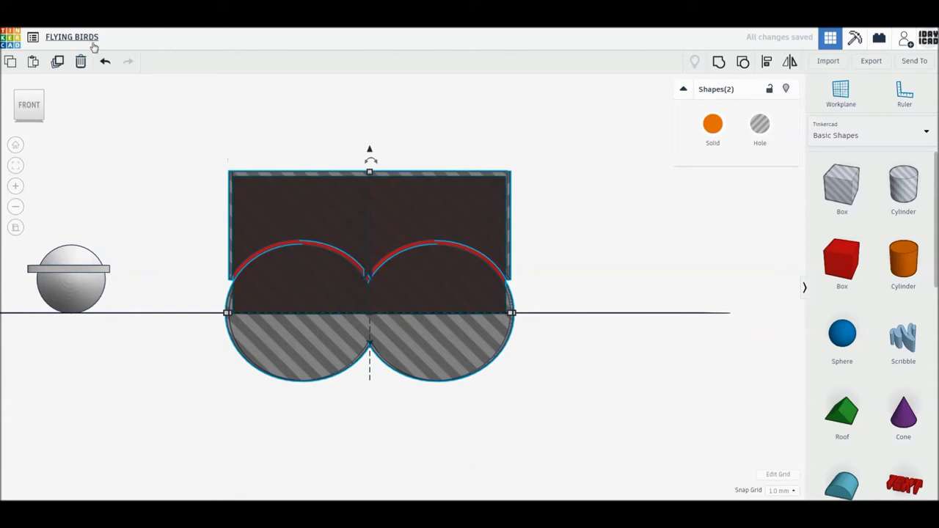
left_click(697, 106)
left_click_drag(216, 150, 574, 429)
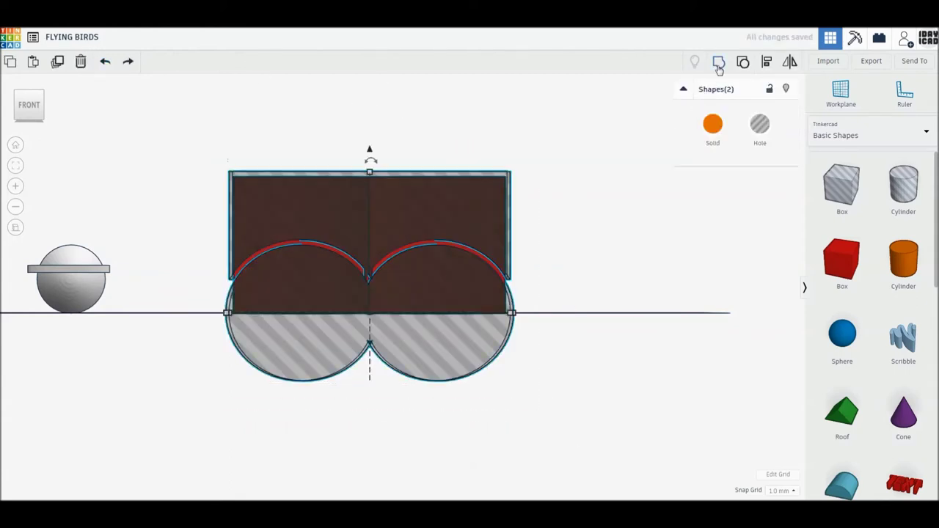
left_click(719, 64)
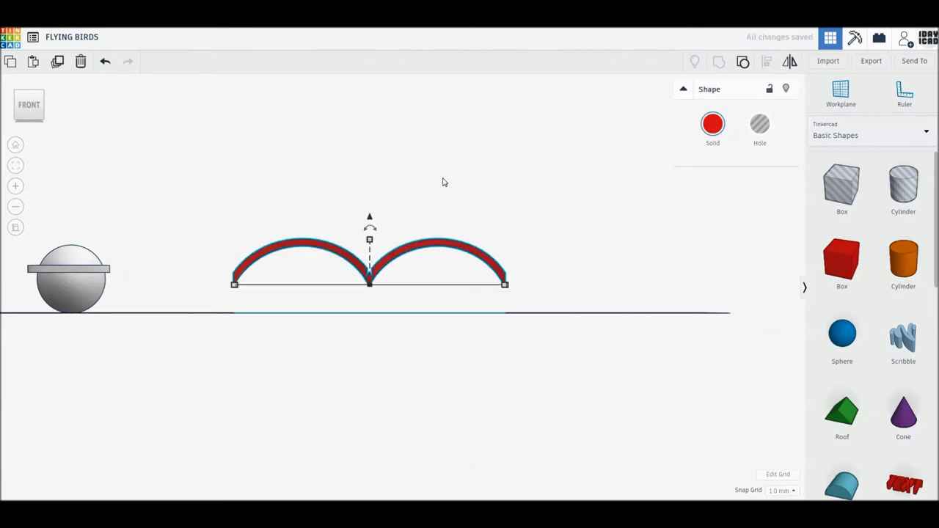
Step: Colour the arched wings white
left_click(29, 104)
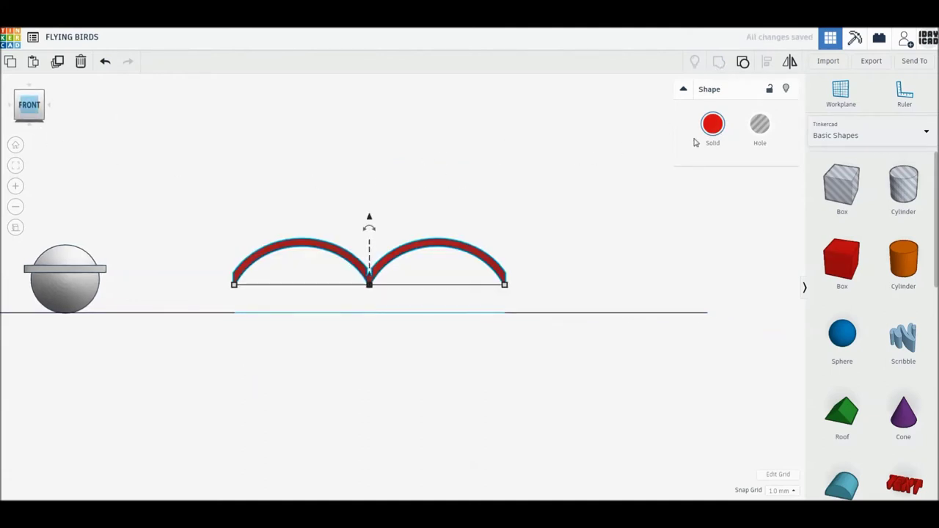
left_click(713, 124)
left_click(879, 196)
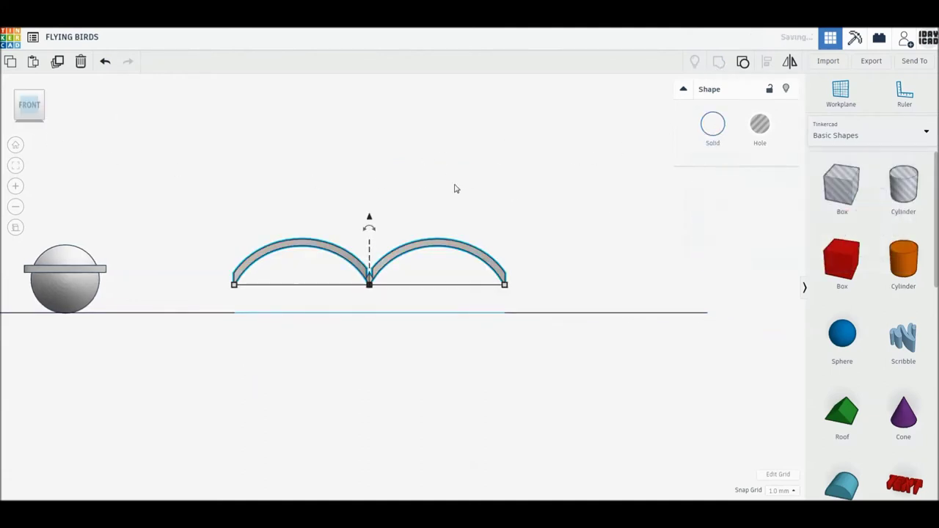
left_click(377, 178)
right_click_drag(377, 178, 375, 282)
middle_click_drag(348, 234, 515, 353)
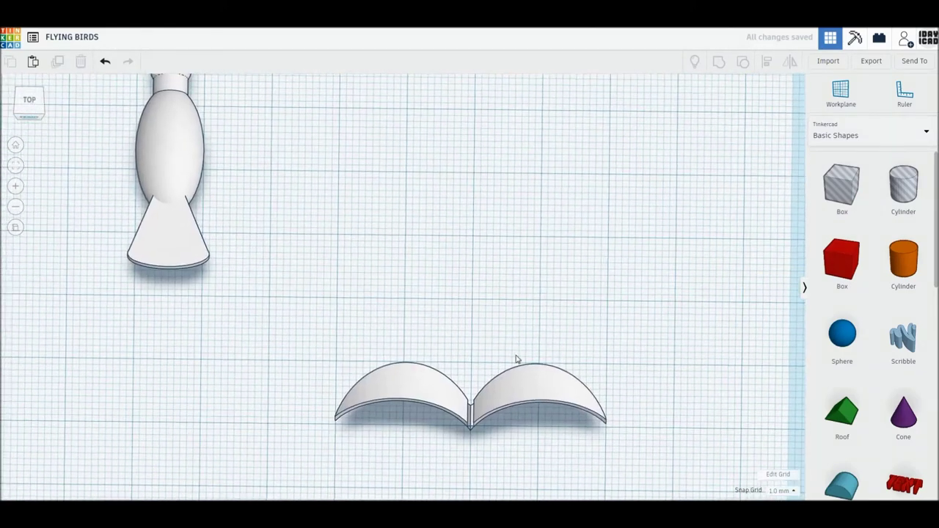
Step: Move the white wings onto the bird's body and centre-align the body beneath them
left_click_drag(406, 389, 81, 125)
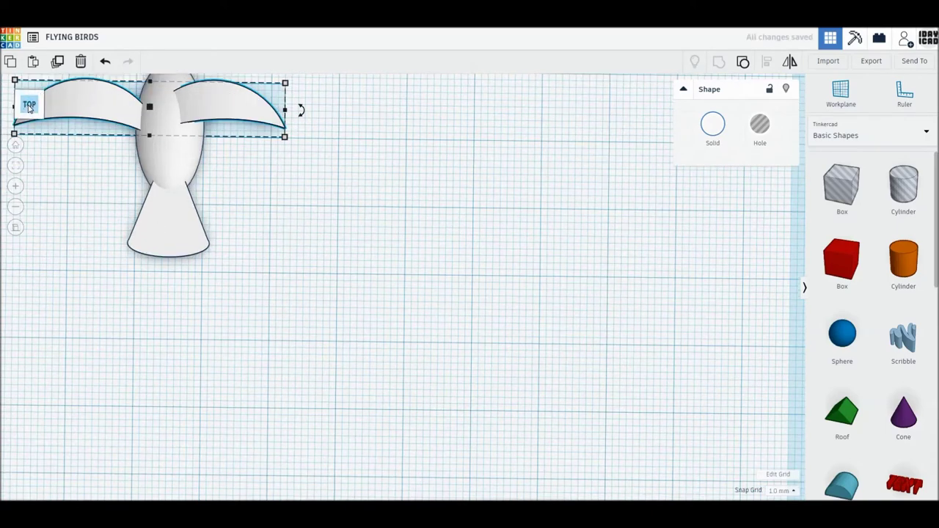
left_click(29, 104)
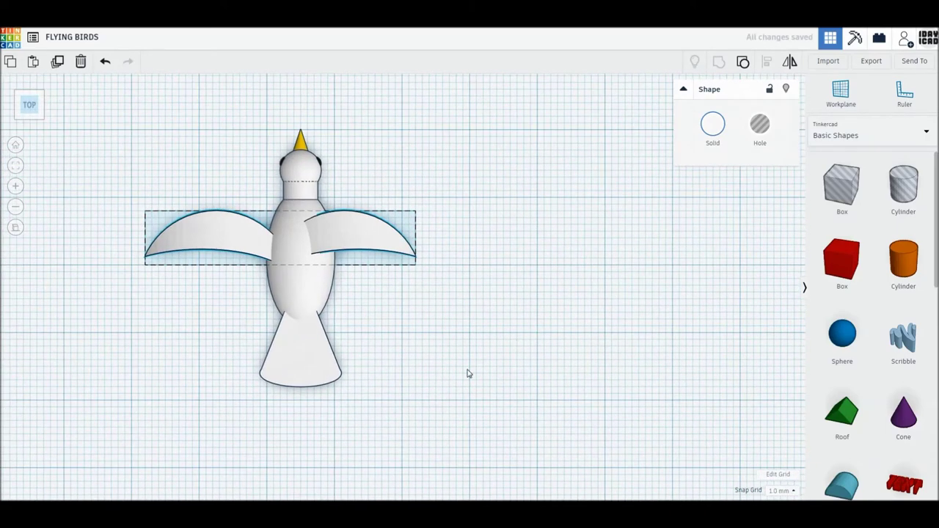
left_click_drag(484, 358, 154, 122)
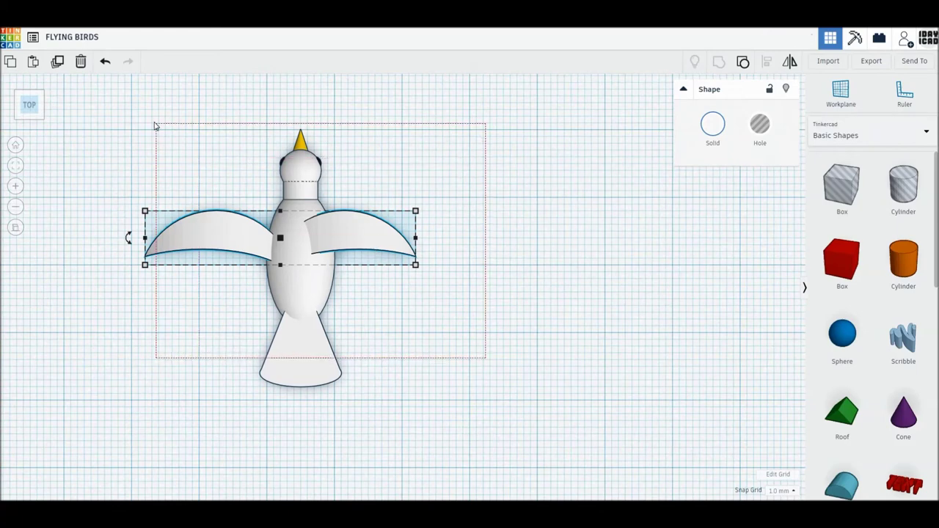
key("l")
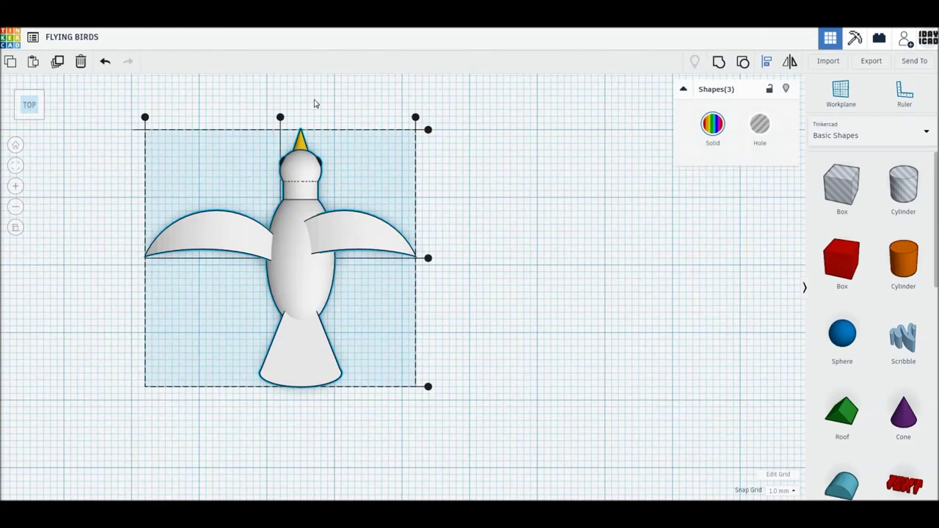
left_click(282, 118)
left_click(612, 247)
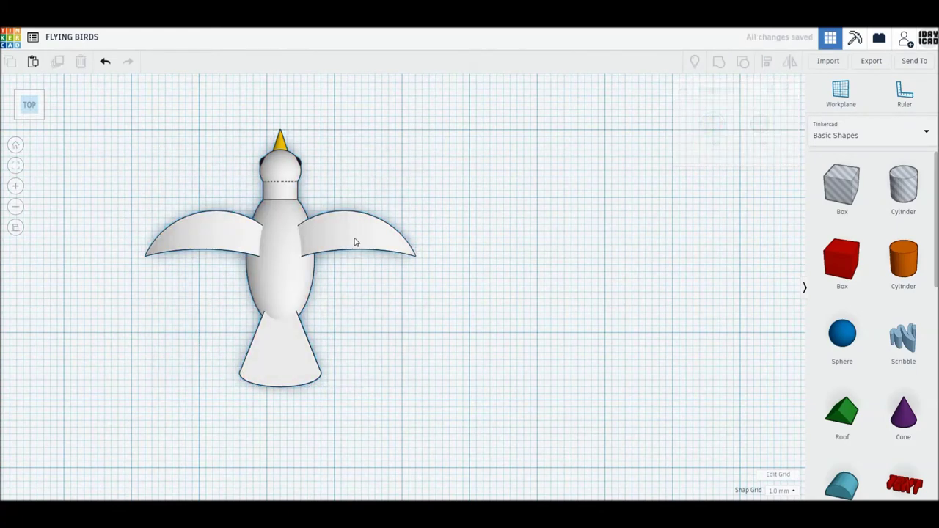
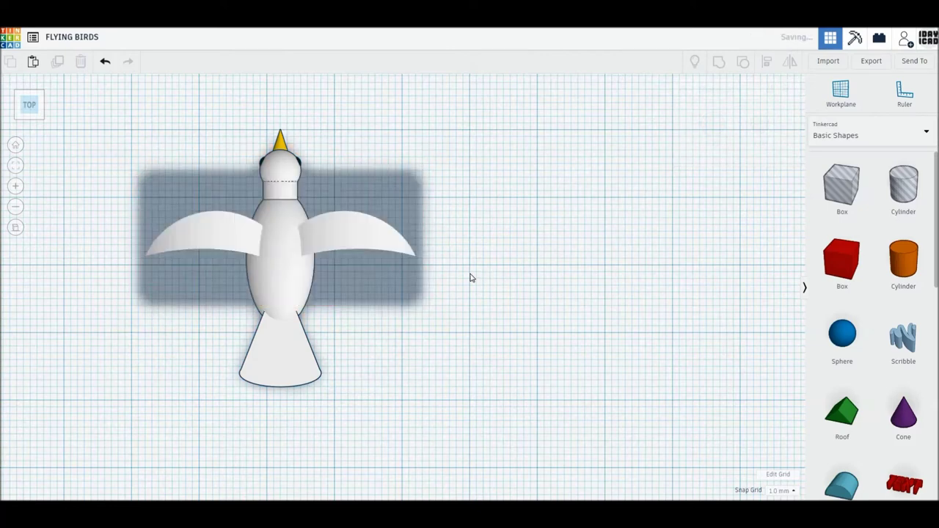
Step: Resize the bird's wings to 50 wide and 12 tall
left_click(389, 247)
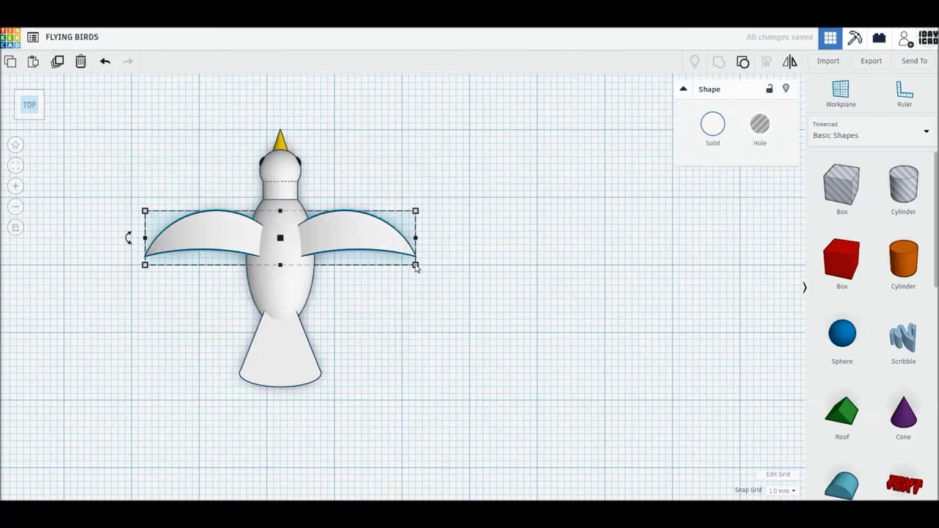
left_click(279, 313)
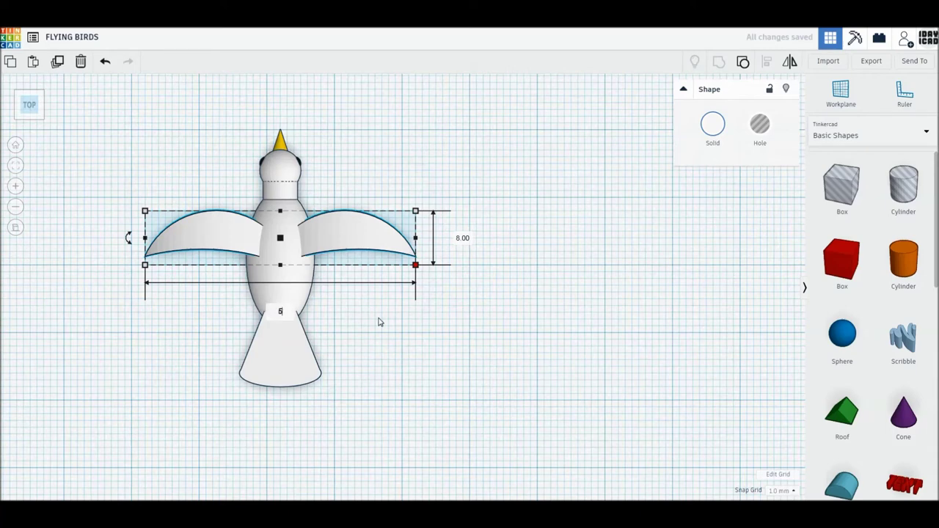
type("0")
key("Return")
left_click(530, 238)
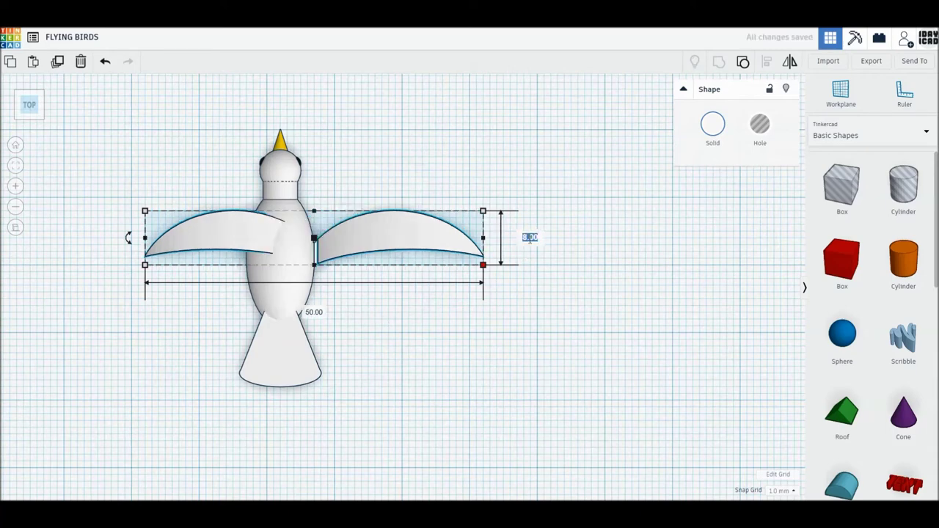
type("12")
key("Return")
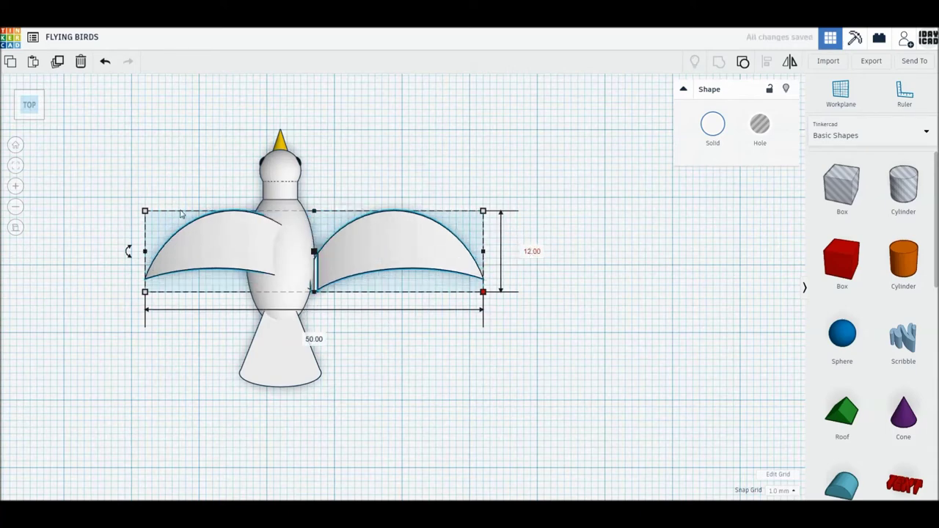
Step: Centre the head, body and tail under the wings with Align
left_click_drag(131, 110, 514, 445)
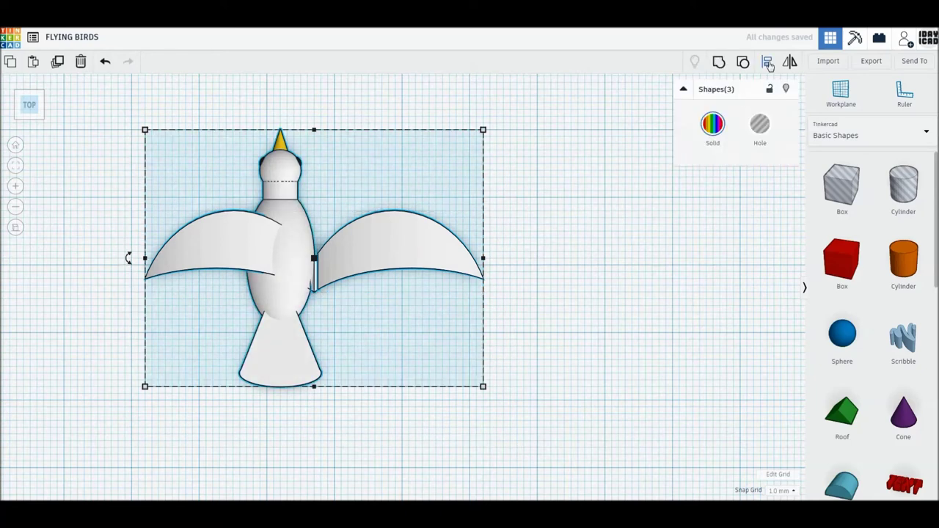
left_click(314, 118)
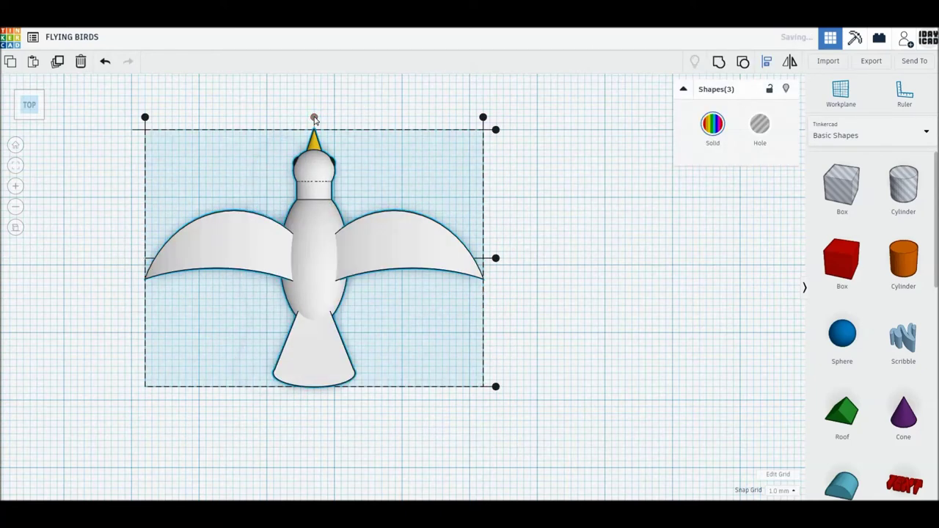
left_click(481, 260)
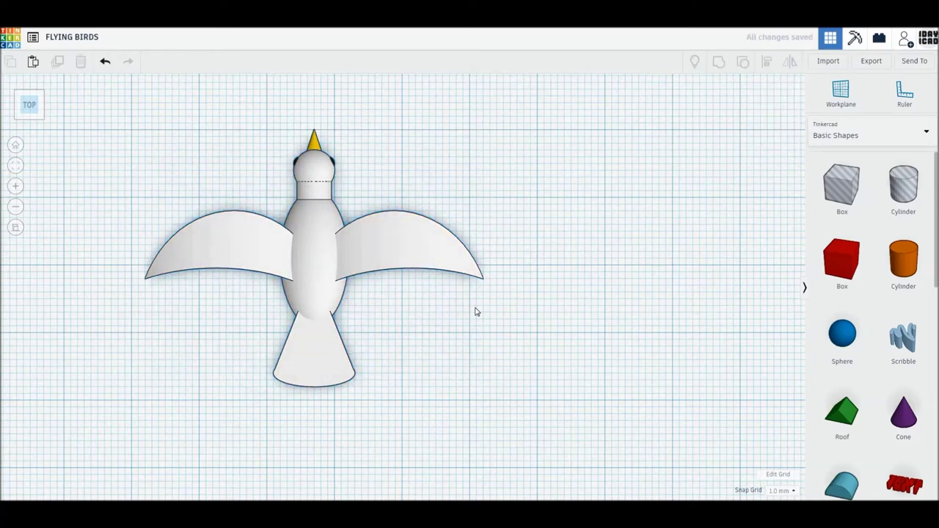
left_click(479, 277)
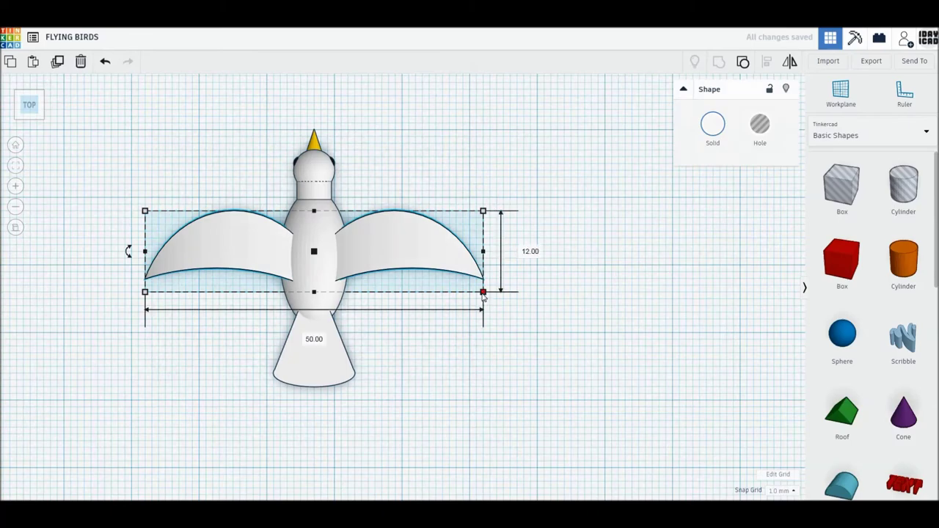
Step: Widen the wings to 55 using the side handle
mouse_move(174, 413)
right_mouse_down()
mouse_move(319, 377)
mouse_move(432, 308)
mouse_move(453, 260)
mouse_move(589, 294)
mouse_move(673, 342)
mouse_move(681, 375)
mouse_move(566, 388)
mouse_move(405, 384)
mouse_move(369, 256)
mouse_move(351, 400)
mouse_move(272, 419)
mouse_move(257, 411)
mouse_move(474, 382)
right_mouse_up()
left_click(473, 383)
left_click(444, 248)
left_click_drag(459, 228, 494, 211)
Step: Mirror the whole three-part bird
left_click_drag(220, 193, 493, 449)
left_click(790, 61)
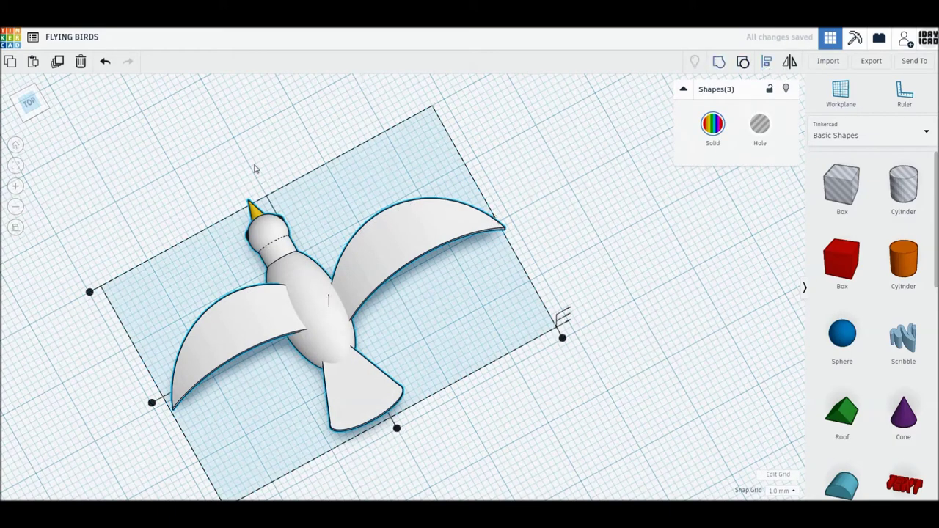
left_click(397, 429)
left_click(512, 383)
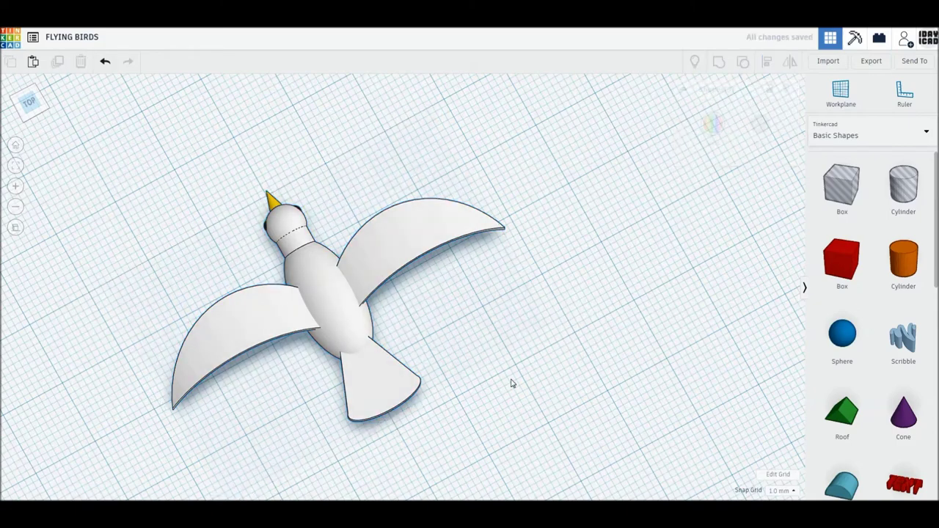
Step: Group the bird's three parts into one shape and bring in a Scribble
left_click_drag(522, 434, 224, 195)
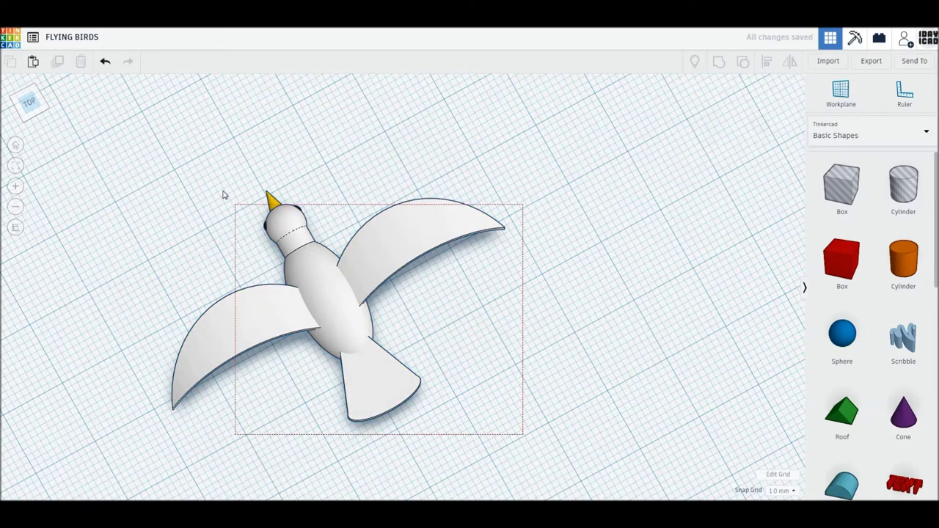
left_click(718, 63)
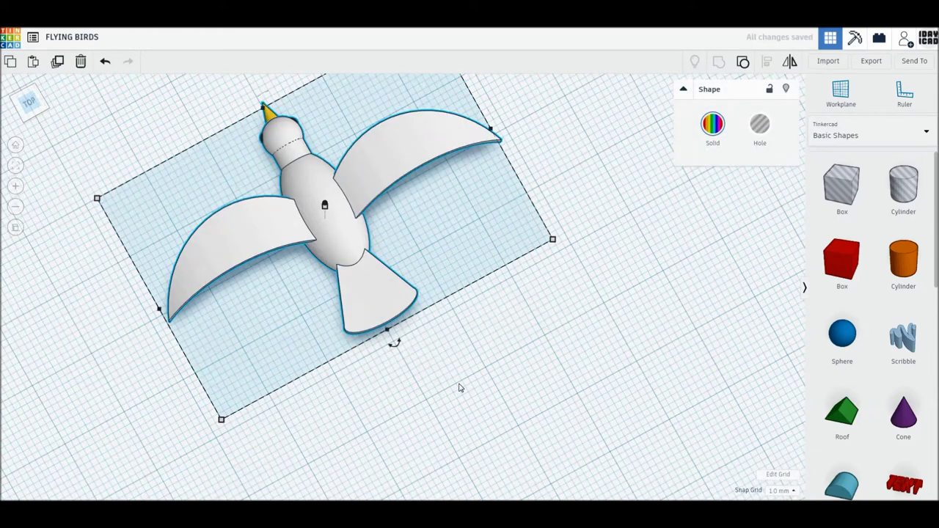
mouse_move(457, 386)
right_mouse_down()
mouse_move(608, 283)
mouse_move(629, 279)
mouse_move(715, 375)
right_mouse_up()
mouse_move(639, 420)
middle_mouse_down()
mouse_move(503, 308)
mouse_move(477, 264)
middle_mouse_up()
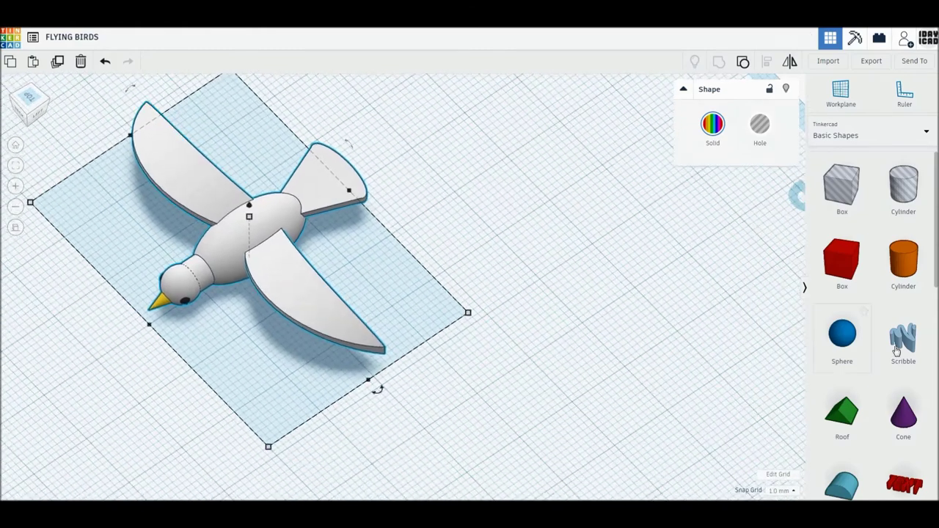
left_click_drag(908, 344, 616, 340)
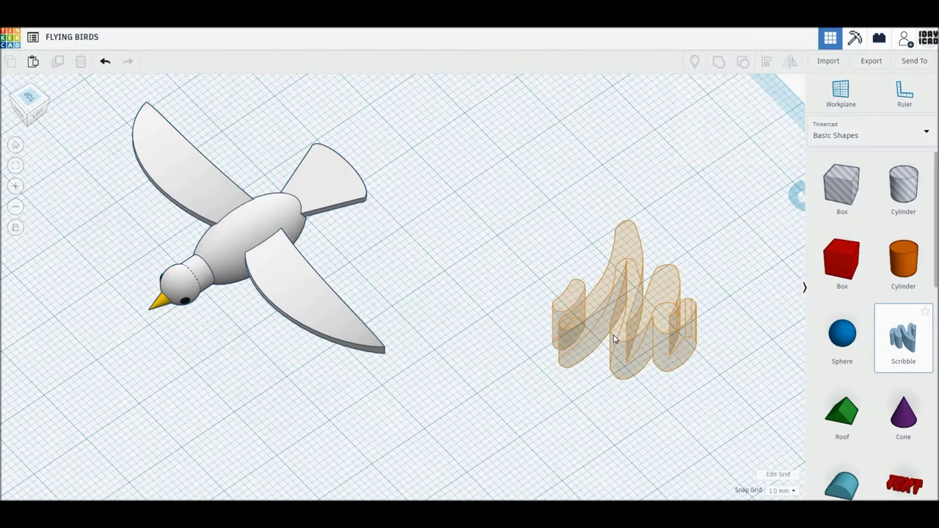
Step: Draw a curved stroke from upper left to lower right in the Scribble editor
left_click(616, 340)
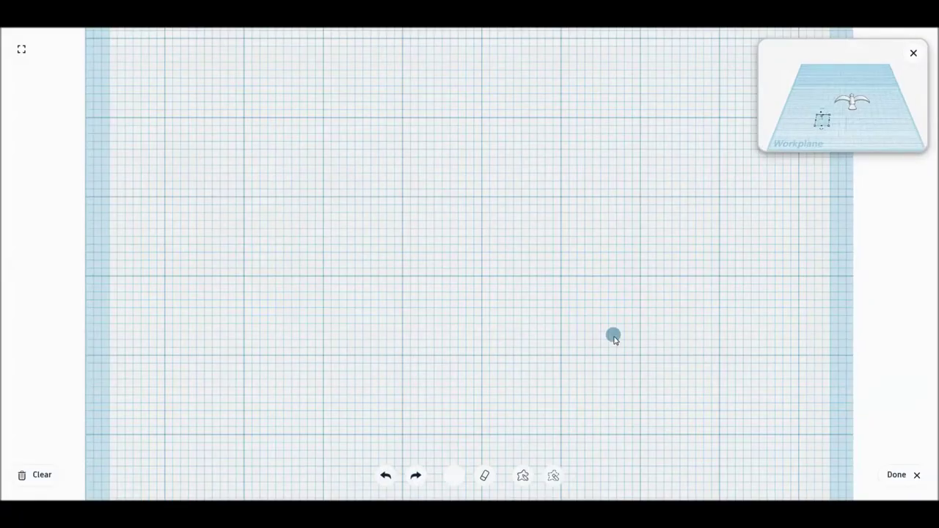
left_click(403, 197)
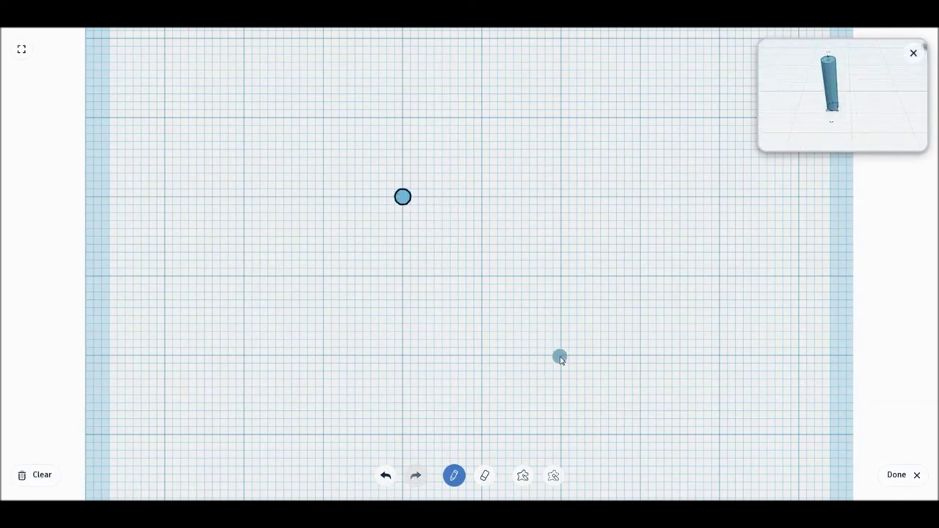
left_click(481, 354)
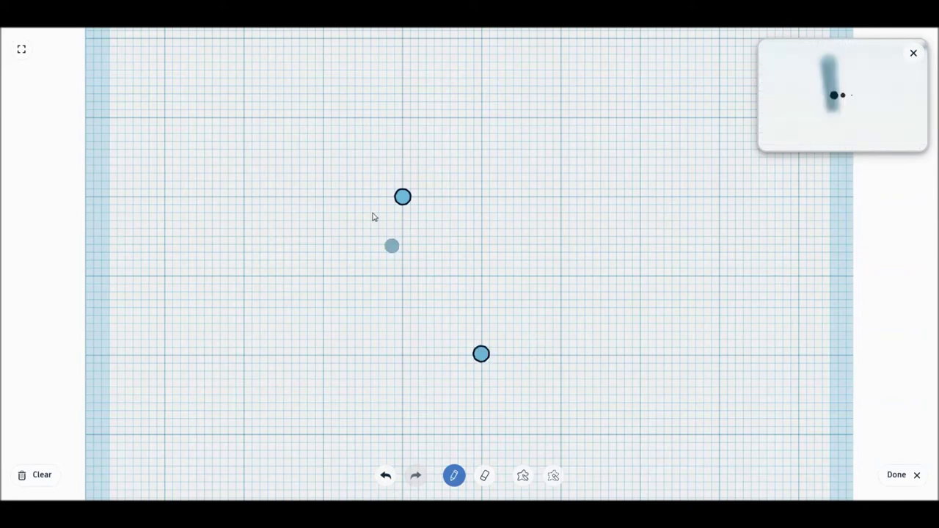
mouse_move(404, 200)
left_mouse_down()
mouse_move(379, 222)
mouse_move(461, 359)
mouse_move(482, 356)
left_mouse_up()
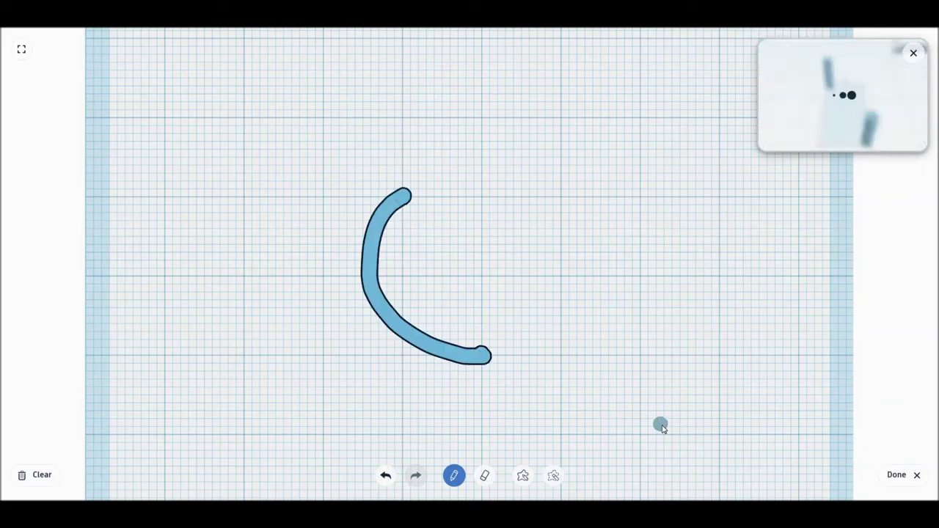
left_click(897, 475)
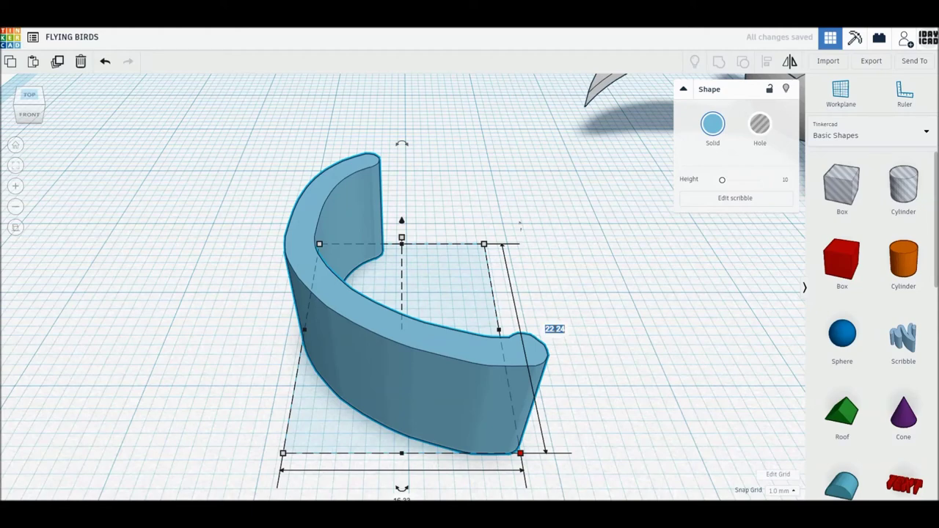
Step: Resize the scribble to 3 by 3 with 0.5 height
type("3")
key("Return")
left_click(402, 298)
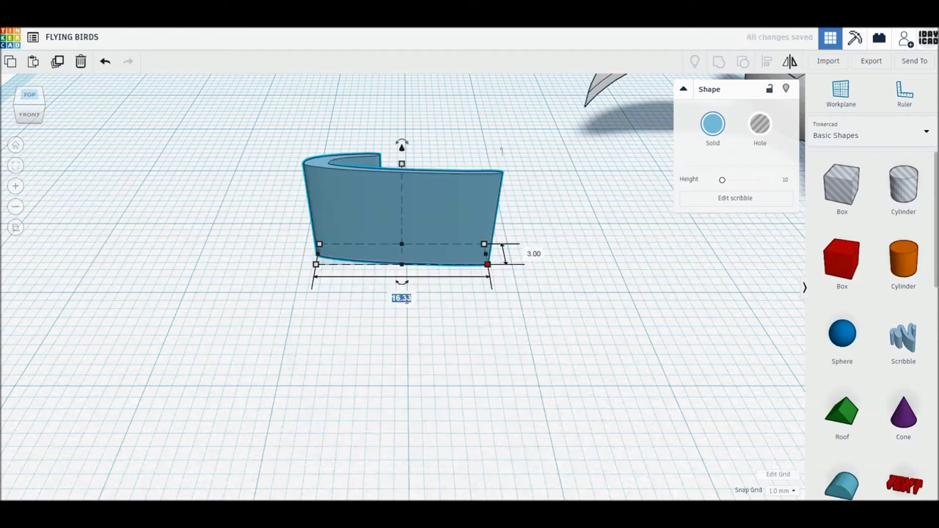
type("3")
key("Return")
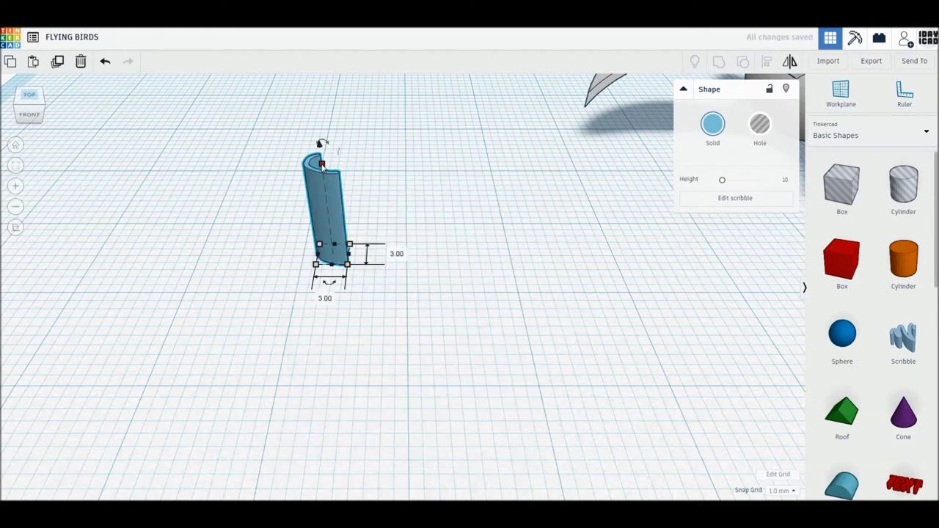
left_click(375, 212)
key("BackSpace")
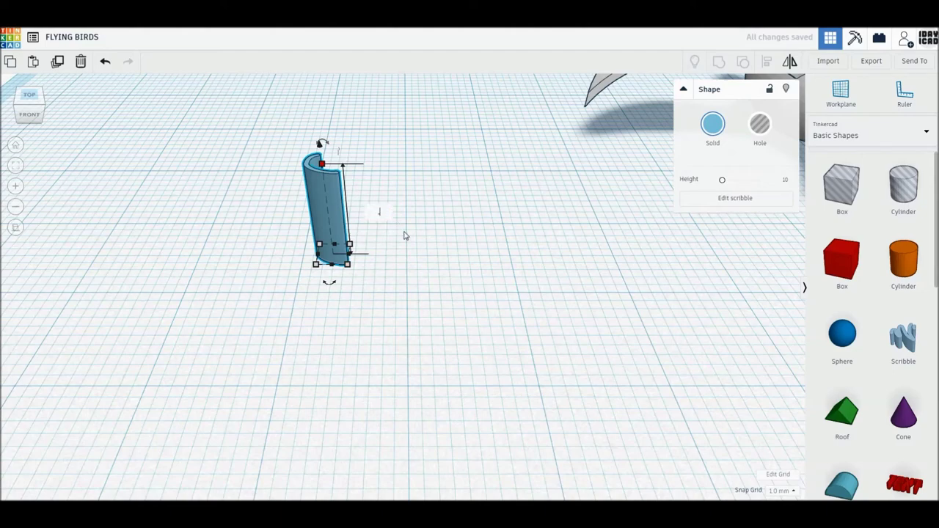
type(".5")
key("Return")
Step: Rotate the scribble 90° to stand upright, then fit the view to it
mouse_move(375, 264)
right_mouse_down()
mouse_move(445, 372)
mouse_move(509, 340)
right_mouse_up()
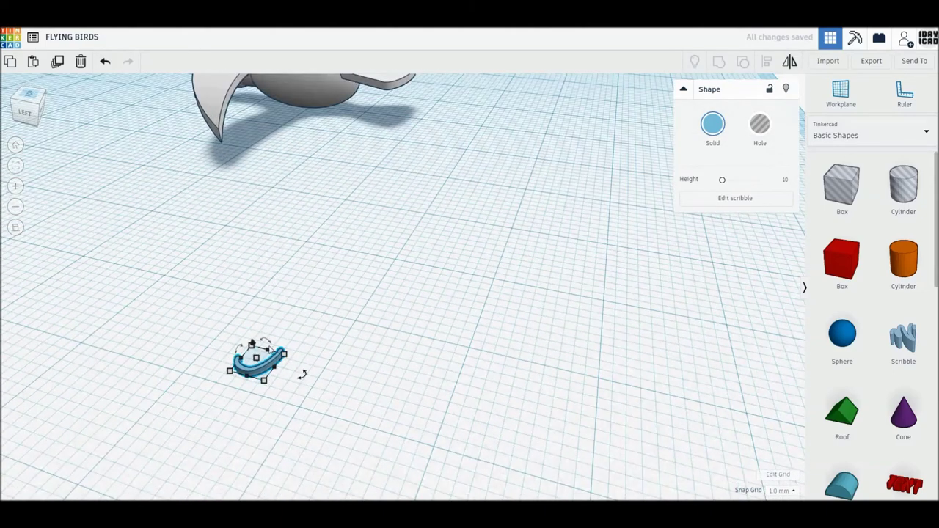
left_click_drag(302, 374, 277, 355)
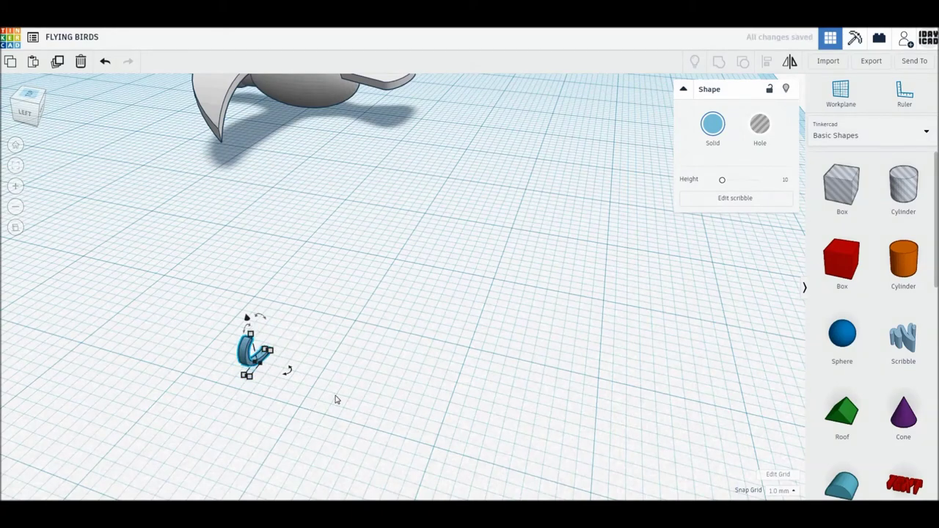
right_click_drag(316, 403, 524, 325)
mouse_move(384, 314)
right_mouse_down()
mouse_move(349, 342)
mouse_move(425, 273)
right_mouse_up()
left_click(16, 166)
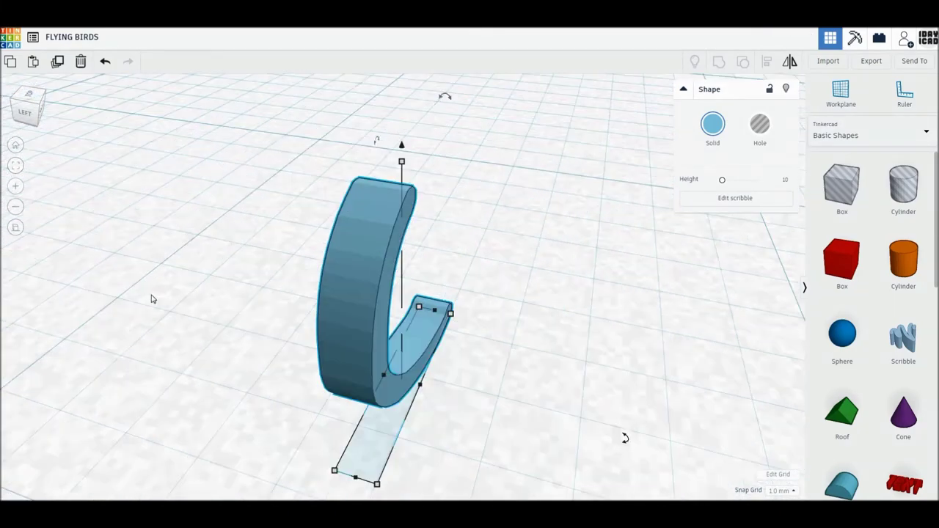
Step: Duplicate the scribble into three copies standing in a row
scroll(151, 298, "down", 5)
left_click(58, 63)
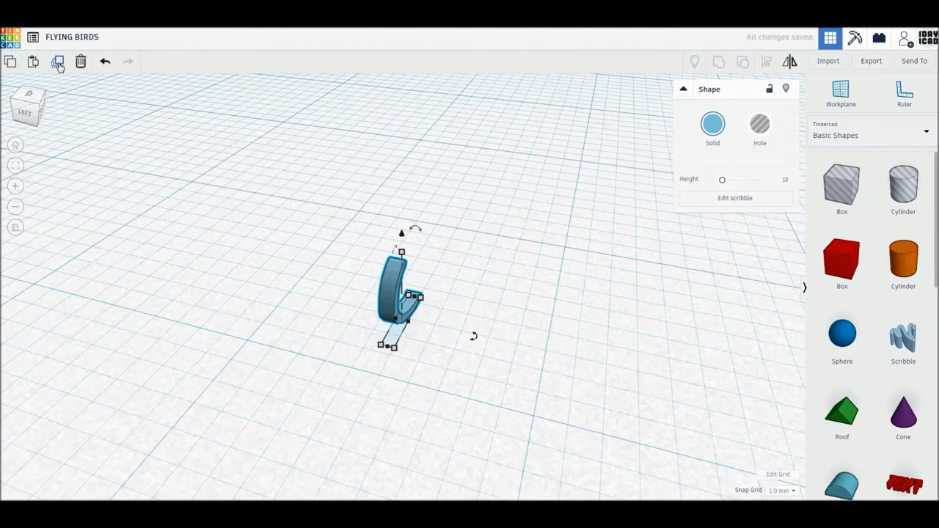
left_click(58, 63)
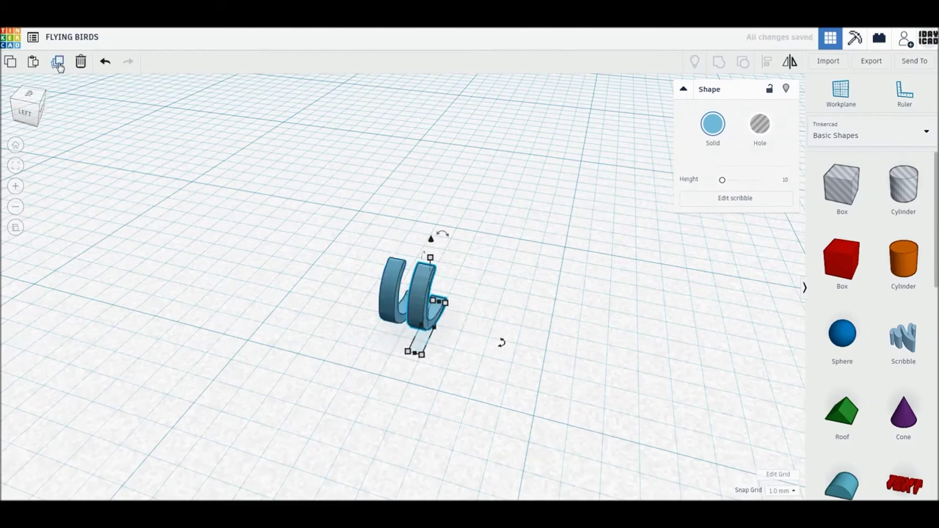
left_click(58, 63)
left_click(360, 329)
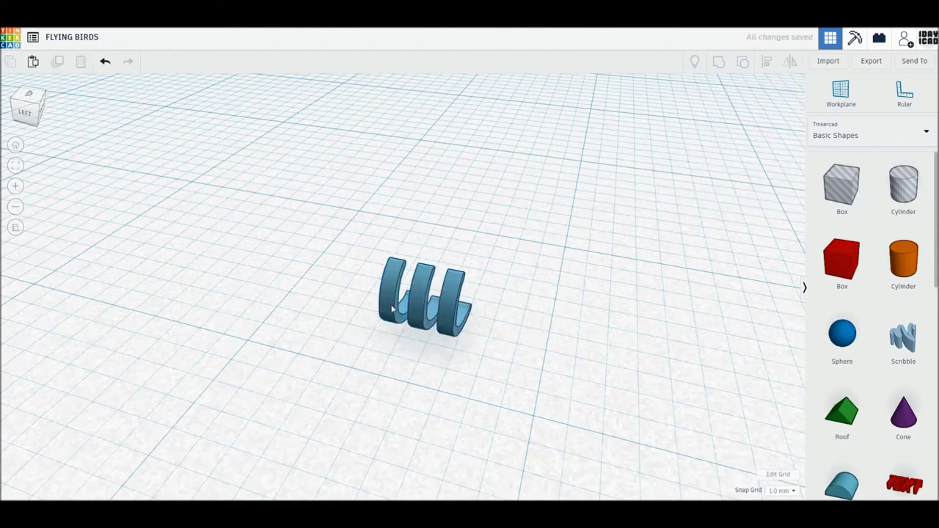
Step: Tilt the left copy 22.5° and tilt the right copy the other way
left_click(393, 305)
left_click_drag(415, 230, 426, 245)
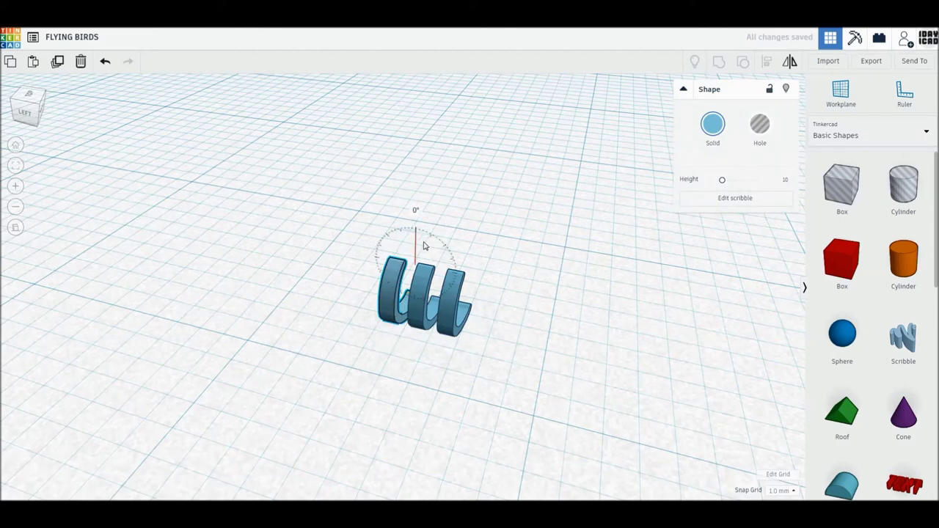
left_click(455, 304)
left_click_drag(475, 247, 457, 261)
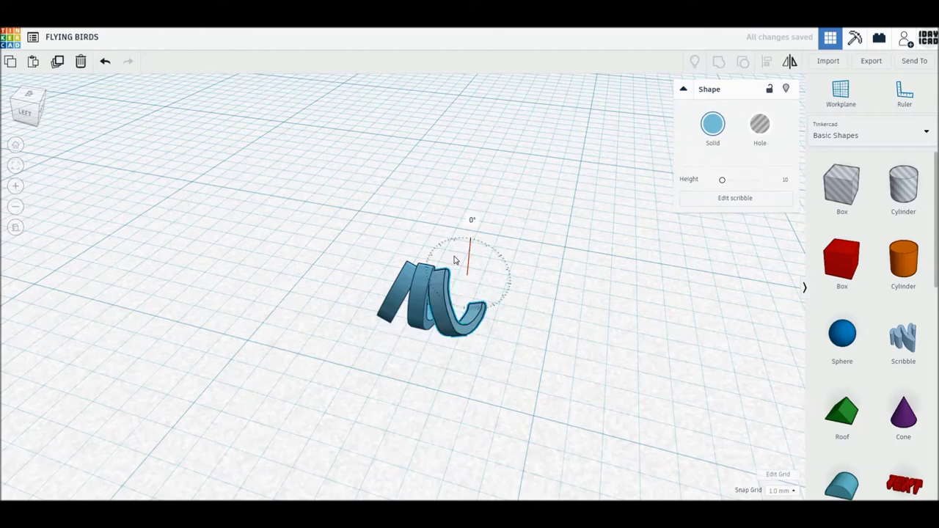
left_click(523, 358)
Step: Group the three scribble copies into one foot shape
left_click_drag(520, 384, 379, 253)
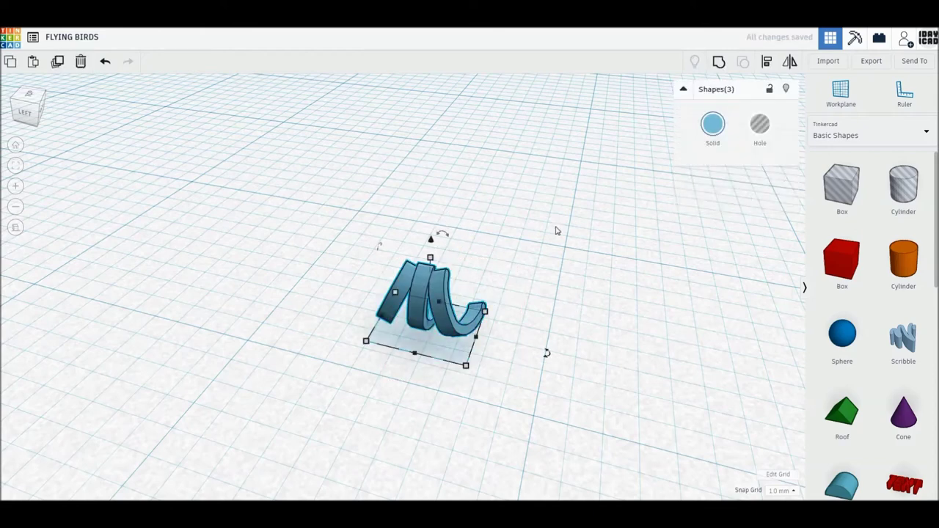
left_click(465, 347)
left_click(461, 337)
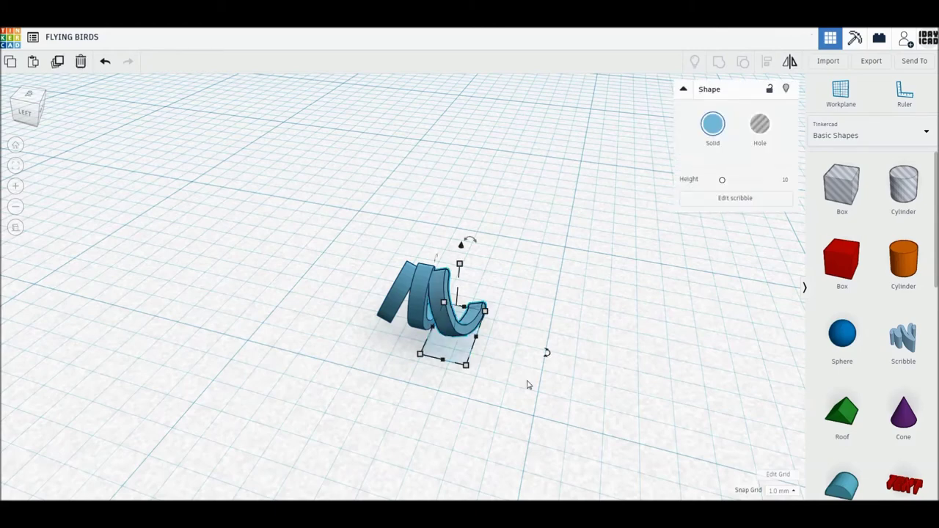
left_click_drag(520, 384, 371, 243)
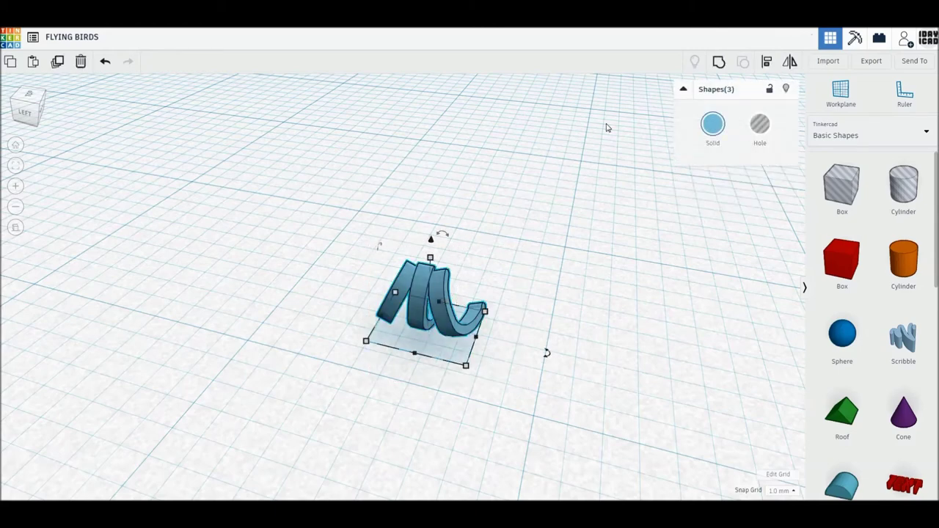
left_click(717, 66)
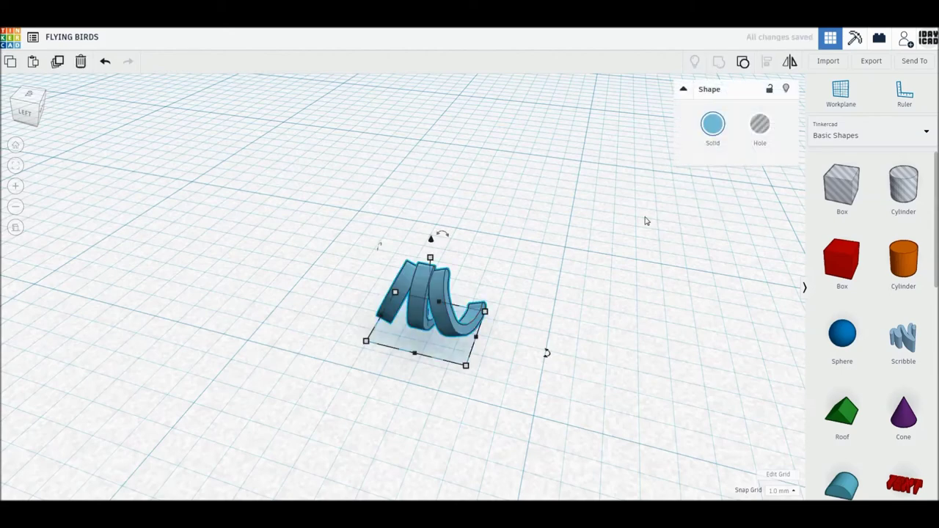
Step: Add a sphere to the workplane and raise its Steps to 24
left_click_drag(837, 338, 636, 346)
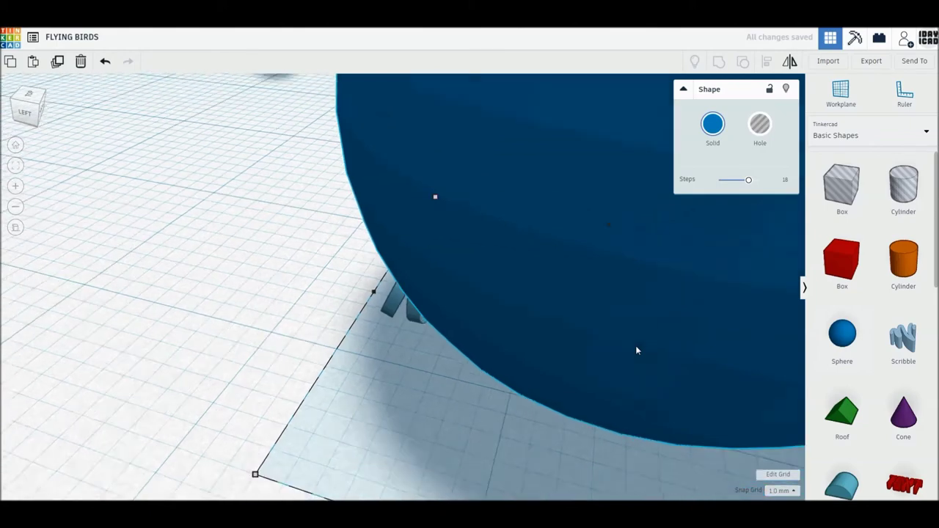
right_click_drag(640, 348, 759, 204)
left_click_drag(750, 183, 761, 180)
scroll(593, 275, "down", 3)
scroll(574, 245, "down", 2)
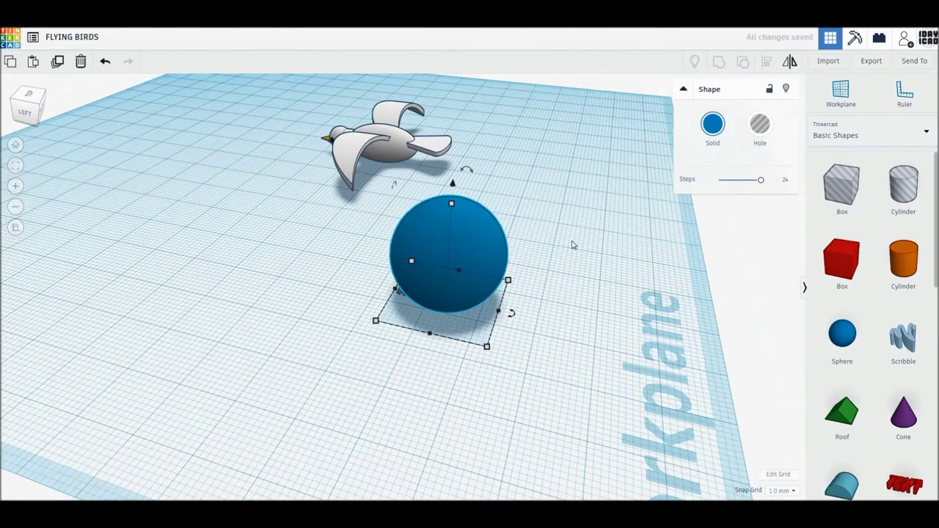
middle_click_drag(573, 246, 563, 266)
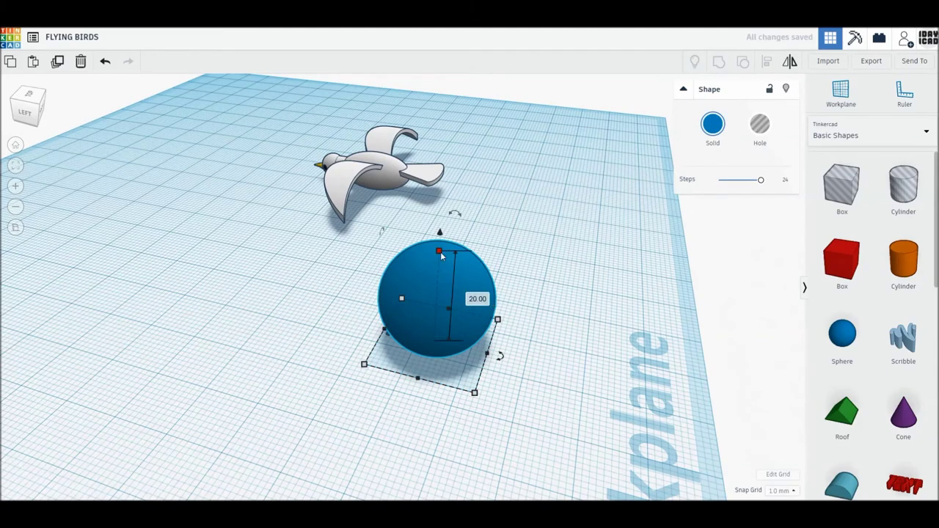
Step: Shrink the sphere to 2 × 2 × 2 and select it with the scribble foot
left_click(477, 299)
type("2")
key("Return")
scroll(446, 366, "up", 1)
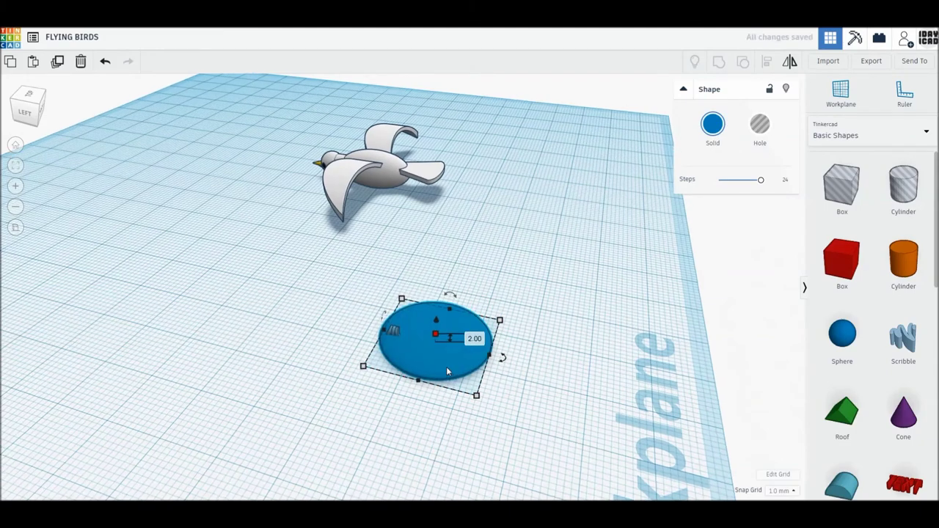
scroll(479, 414, "up", 1)
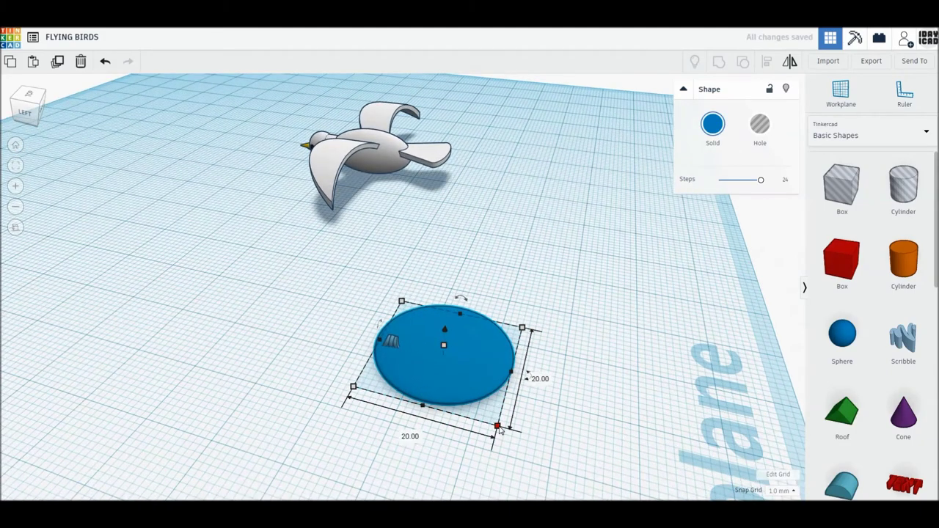
type("2")
key("Return")
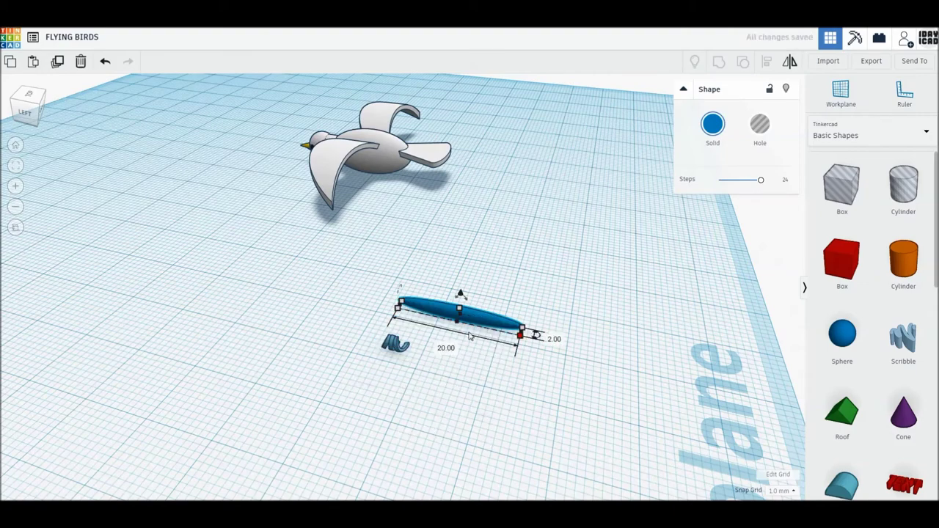
type("2")
key("Return")
scroll(421, 379, "up", 2)
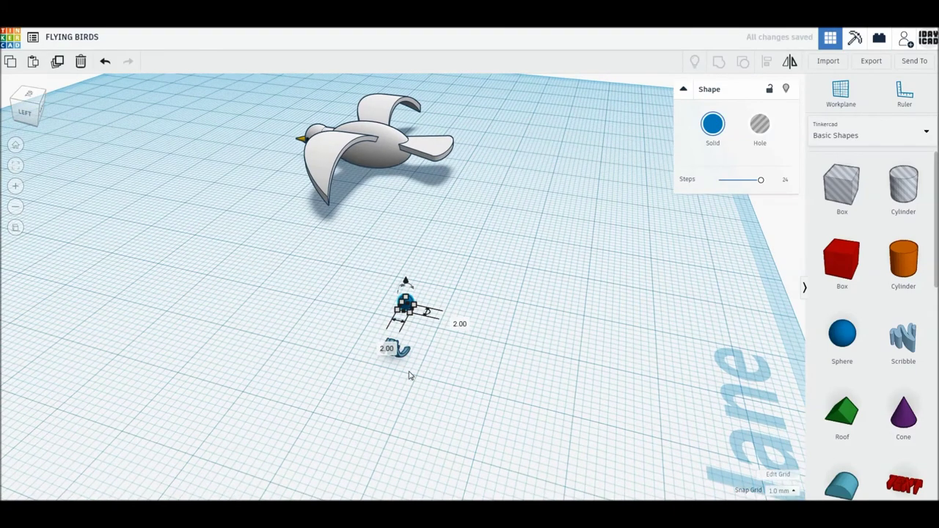
scroll(411, 375, "up", 2)
mouse_move(410, 375)
right_mouse_down()
mouse_move(464, 304)
mouse_move(465, 322)
right_mouse_up()
left_click_drag(311, 225, 489, 413)
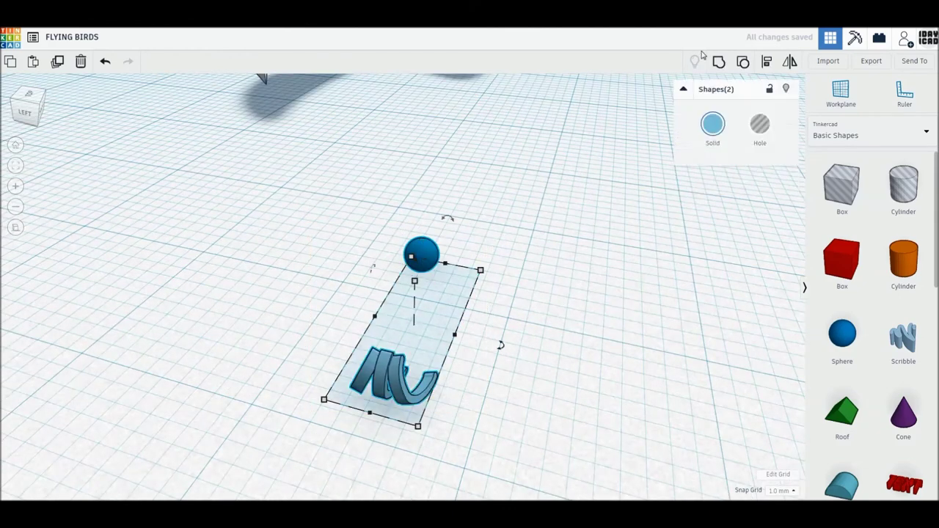
Step: Centre the sphere on the scribble foot with Align
left_click(768, 63)
left_click(369, 419)
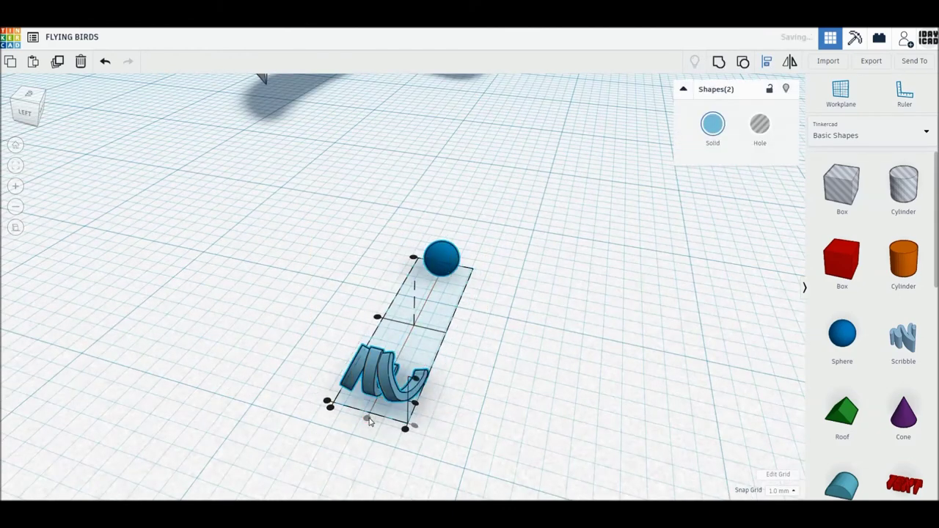
left_click(413, 427)
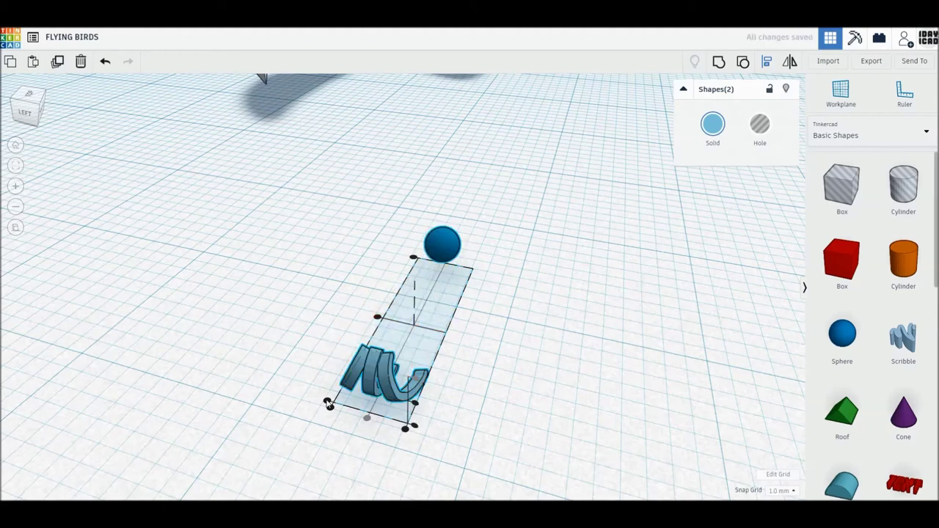
left_click(327, 402)
Step: Raise the sphere slightly, duplicate it, and stretch the copy to 8 tall
left_click(438, 394)
left_click(380, 374)
left_click_drag(375, 334, 375, 316)
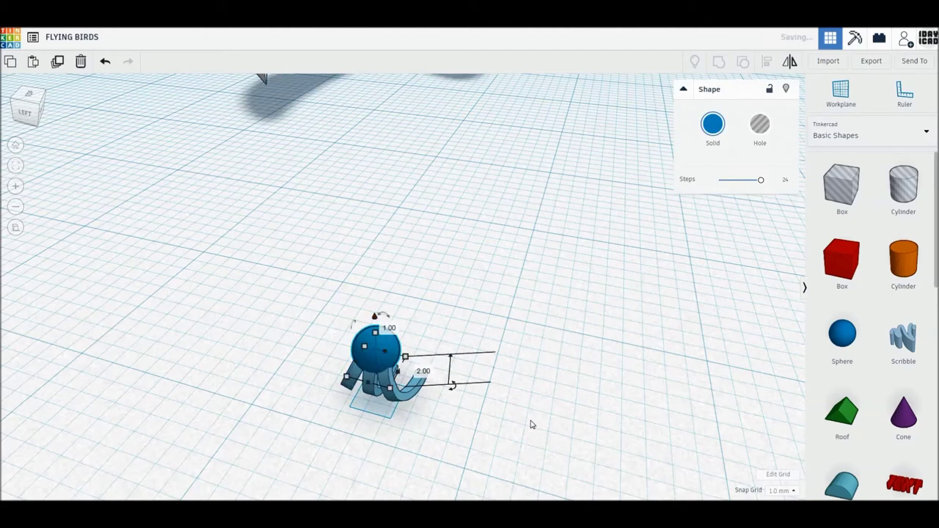
left_click(57, 64)
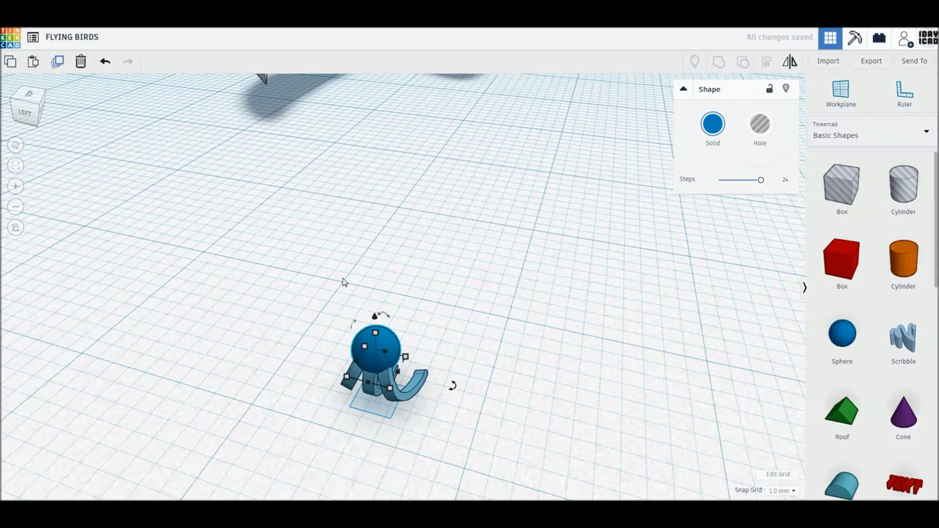
left_click_drag(376, 335, 376, 210)
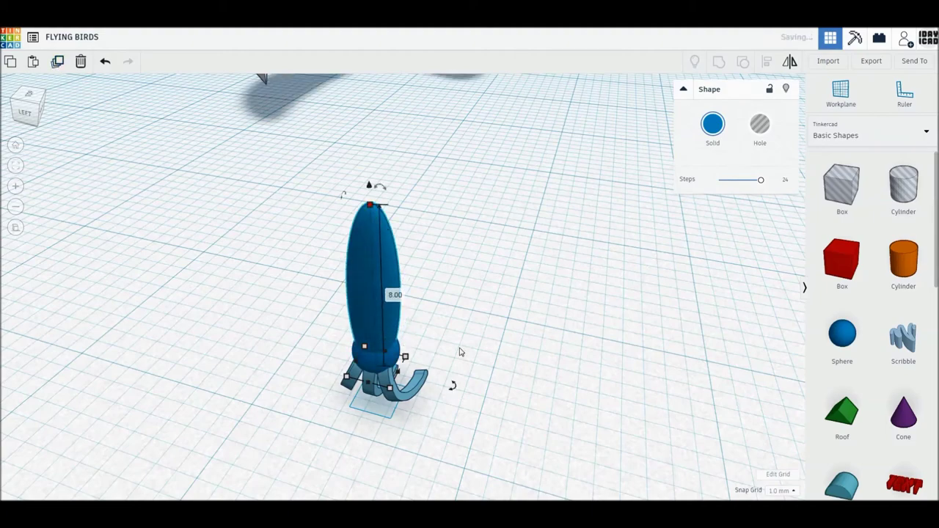
Step: Thin the tall ellipsoid's two 2.00 sides to 1 mm each
scroll(460, 397, "down", 1)
right_click_drag(458, 422, 390, 306)
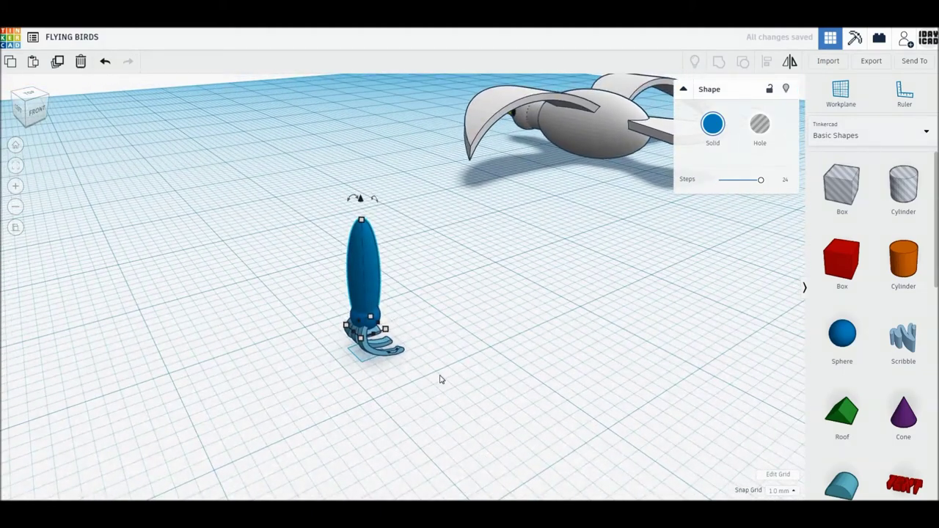
left_click(411, 367)
type("1")
key("Return")
left_click(418, 309)
type("1")
key("Return")
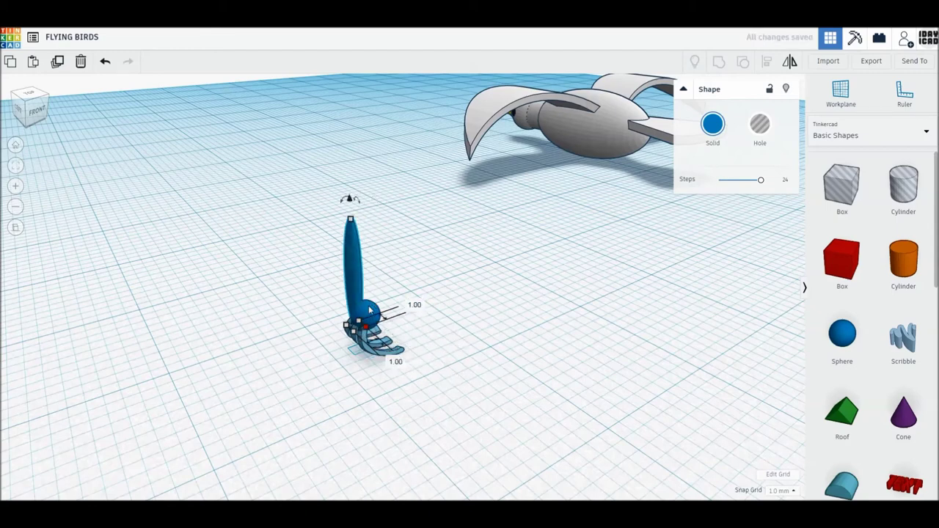
Step: Align the ellipsoid with the foot and group all three leg pieces
left_click(425, 324)
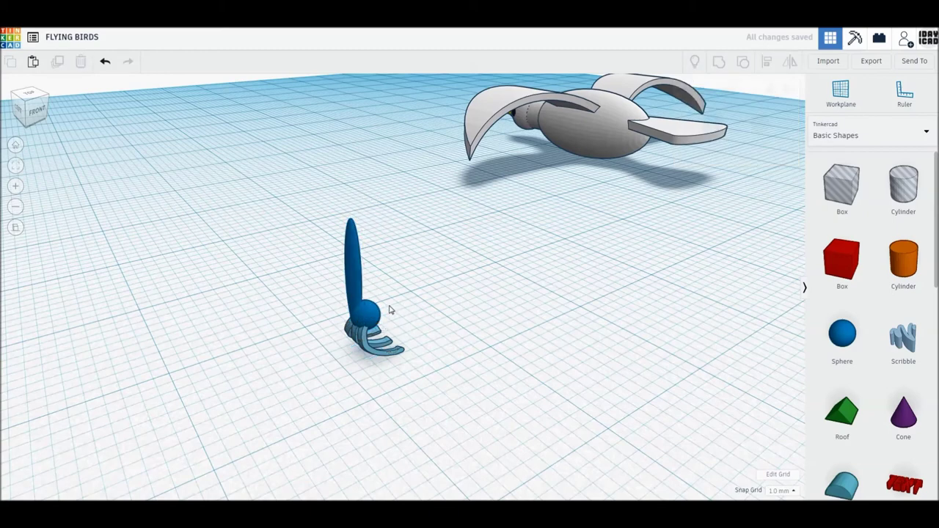
left_click_drag(389, 308, 348, 284)
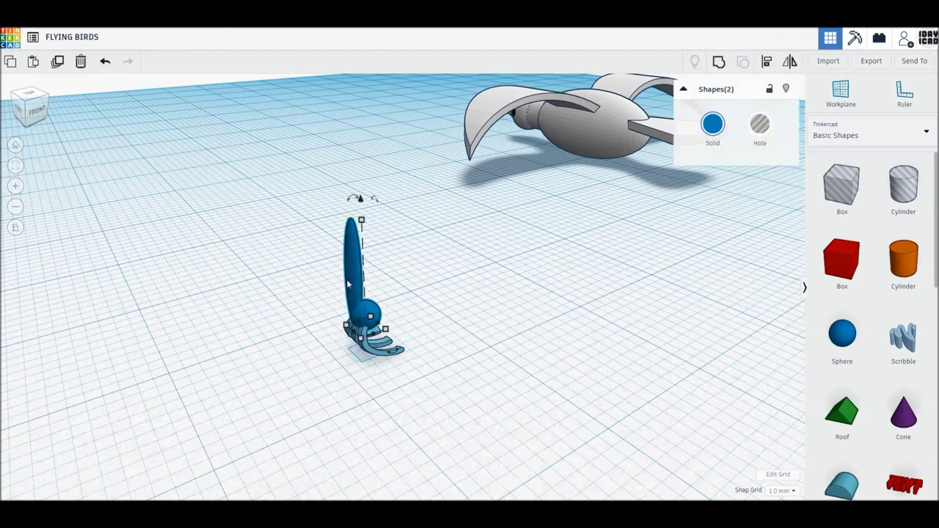
left_click(767, 61)
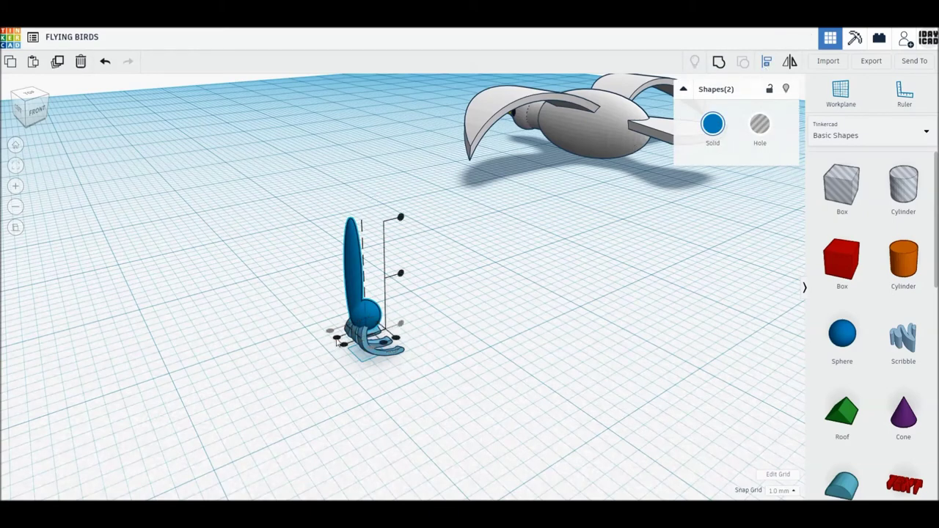
left_click(337, 338)
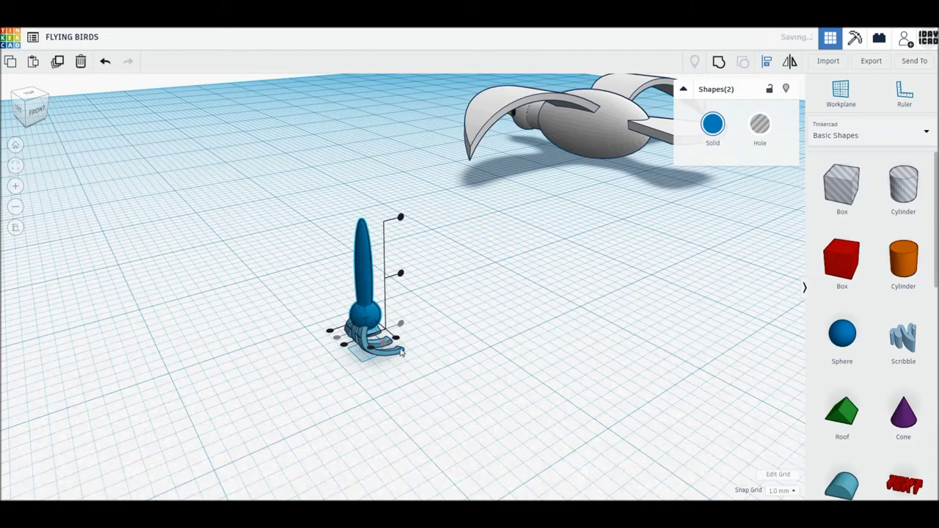
left_click(446, 390)
left_click_drag(445, 398, 321, 251)
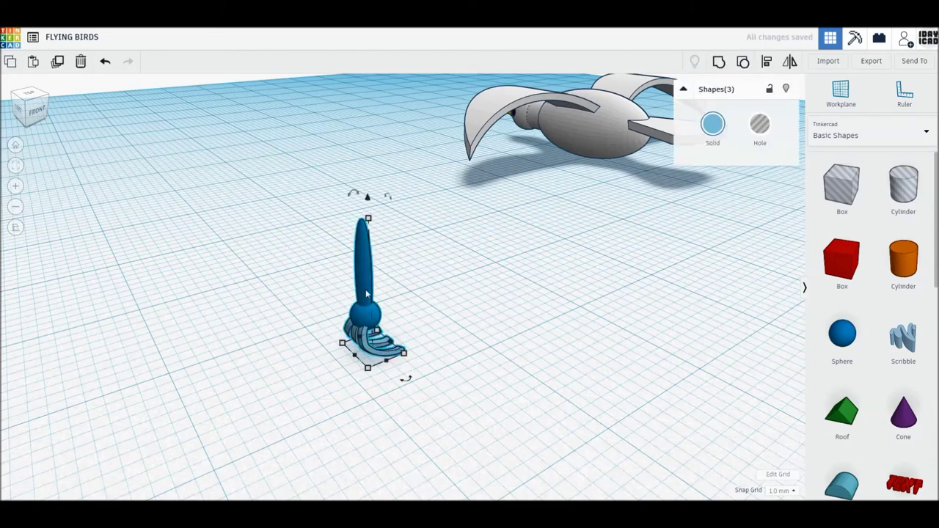
left_click(719, 63)
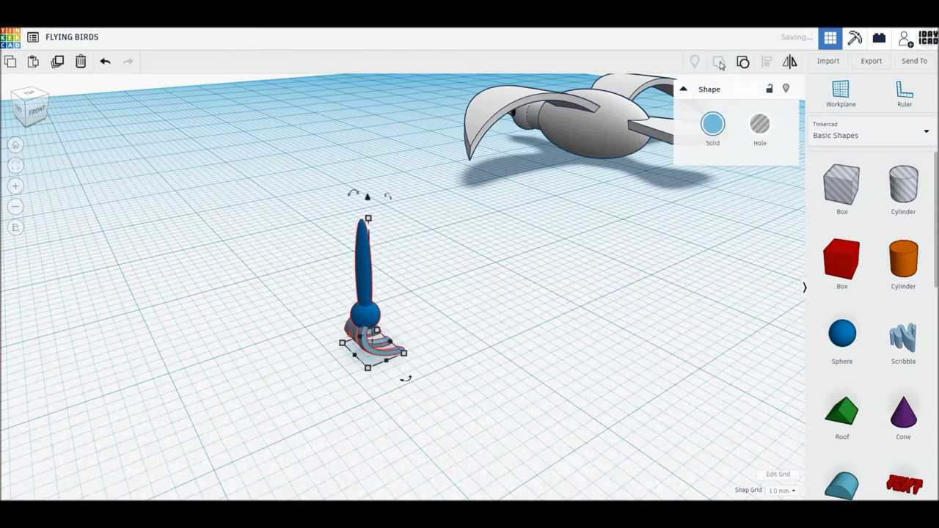
left_click(717, 130)
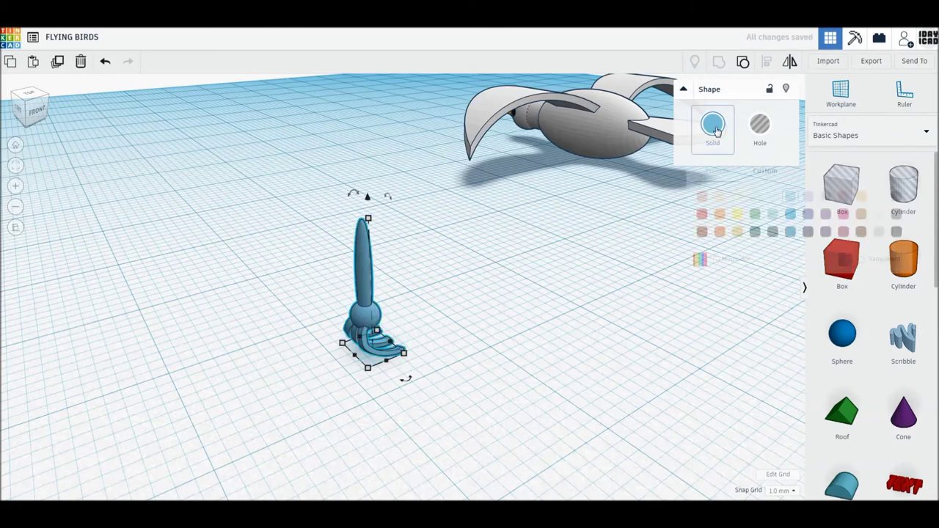
Step: Colour the leg orange and rotate it 45° and -22.5° to angle backward
left_click(723, 195)
left_click_drag(353, 194, 403, 259)
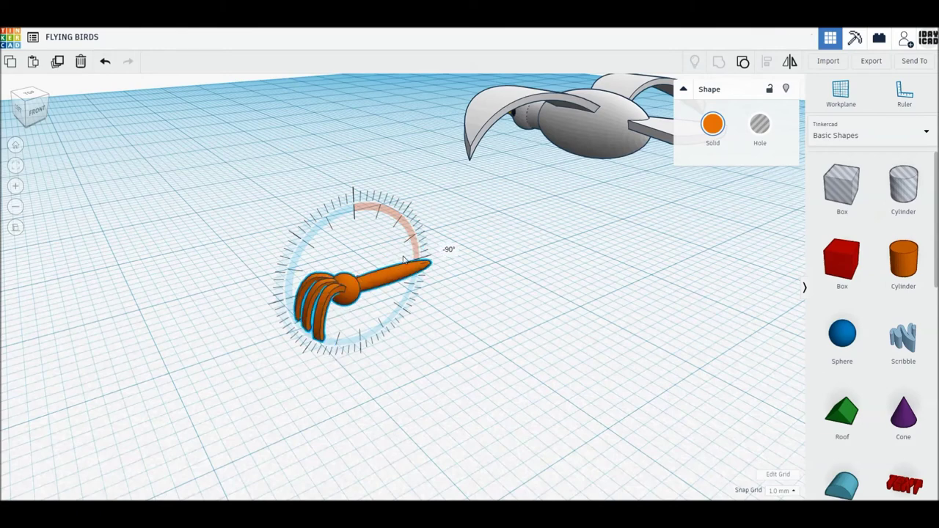
left_click_drag(403, 259, 320, 272)
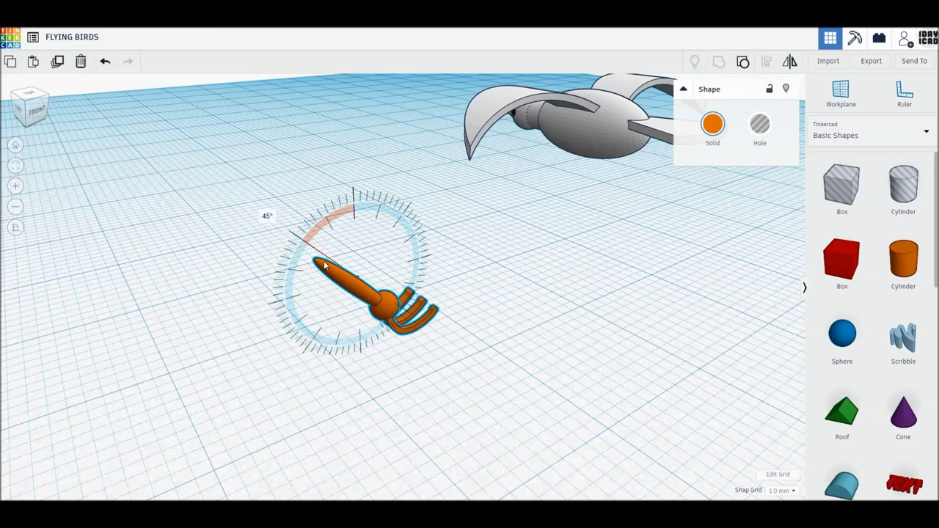
left_click_drag(322, 267, 323, 262)
left_click_drag(413, 367, 418, 356)
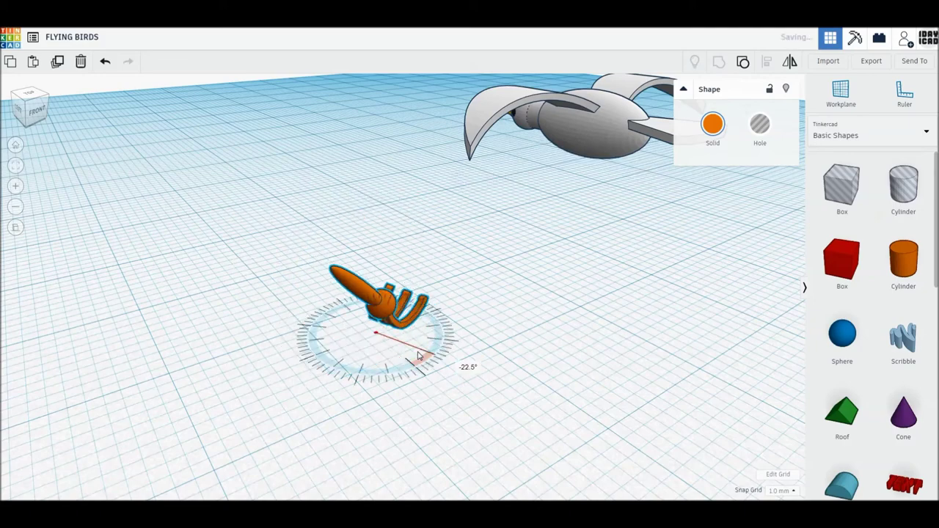
left_click_drag(501, 299, 499, 298)
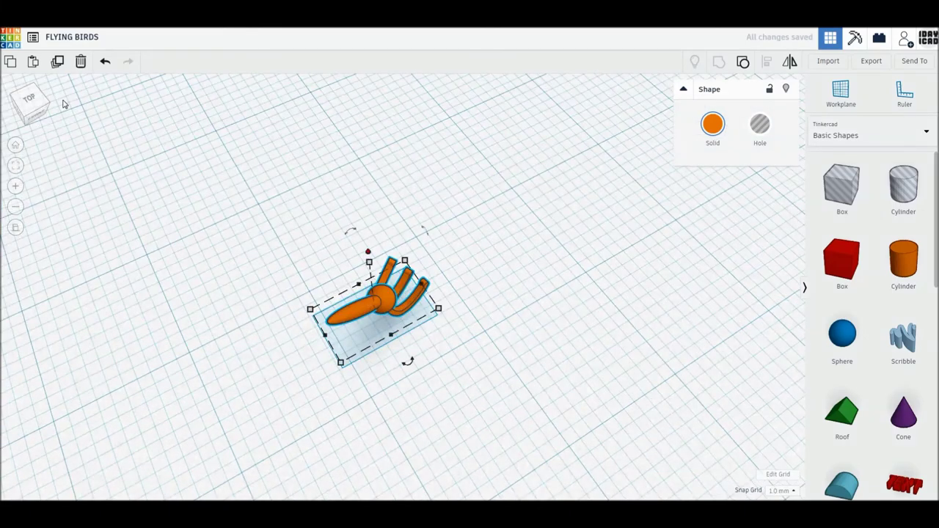
left_click(57, 63)
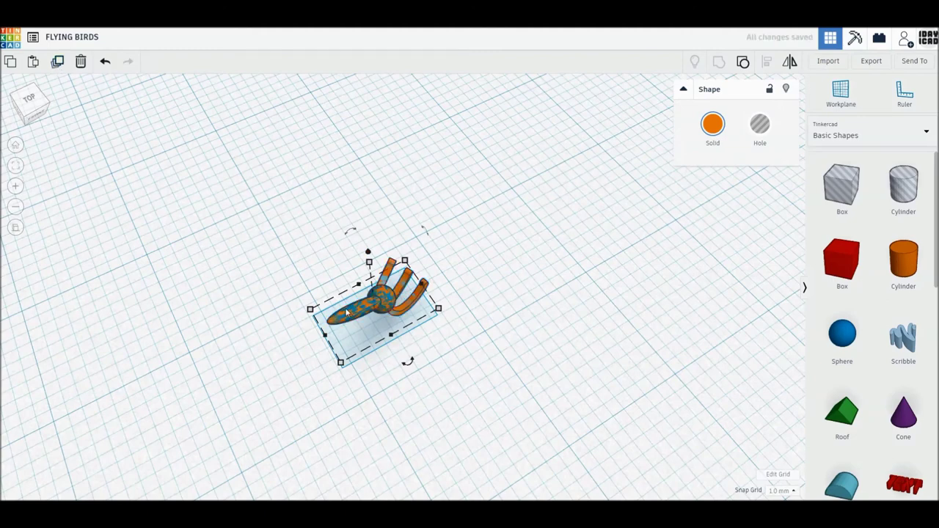
Step: Offset and rotate the copied leg, then group both orange legs together
key("Down")
key("Down")
key("Down")
key("Down")
key("Down")
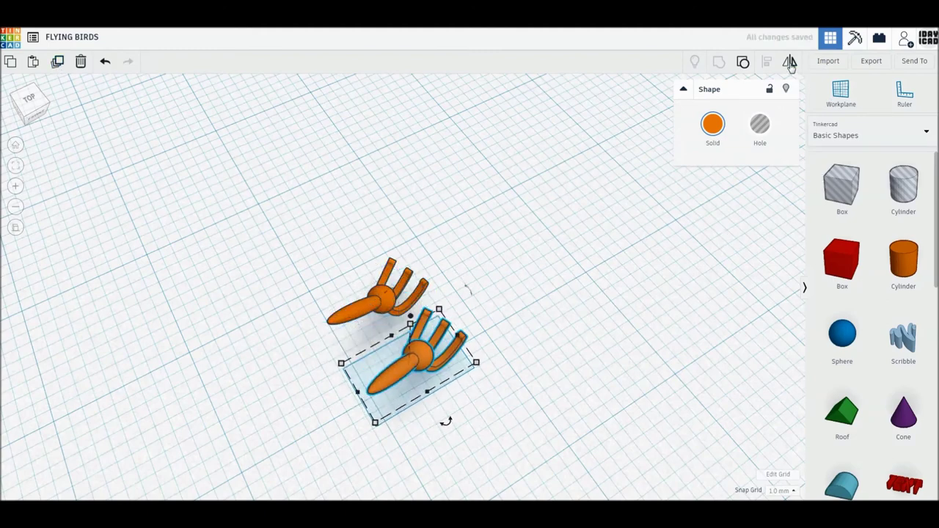
left_click_drag(357, 408, 267, 318)
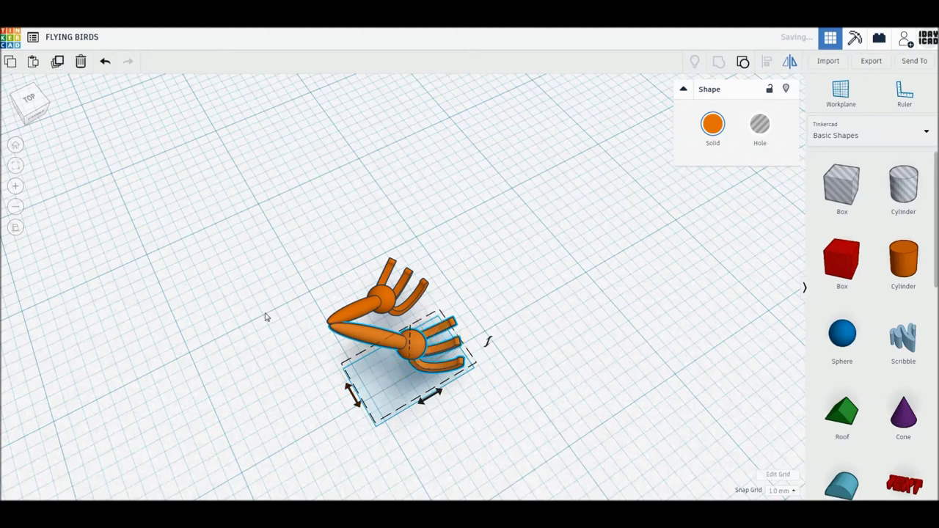
key("Down")
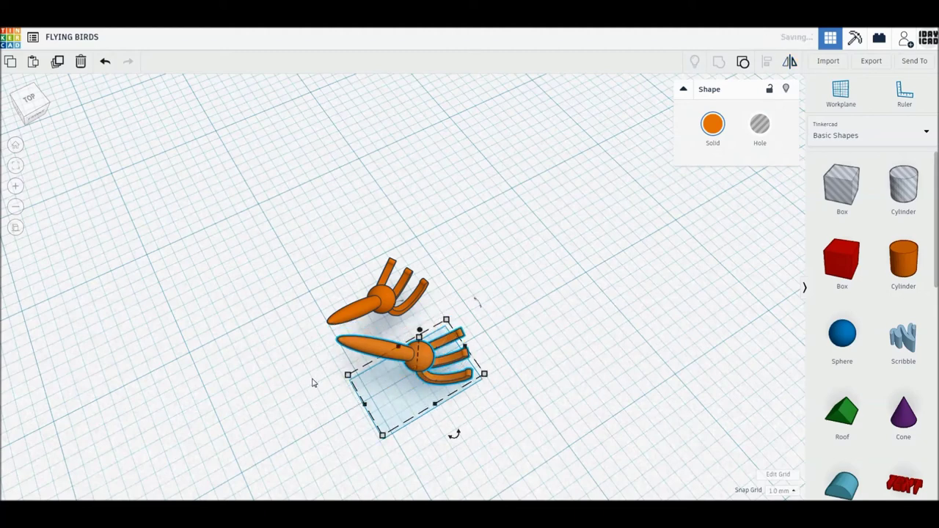
left_click(315, 384)
mouse_move(251, 235)
left_mouse_down()
mouse_move(511, 459)
mouse_move(469, 434)
mouse_move(319, 395)
left_mouse_up()
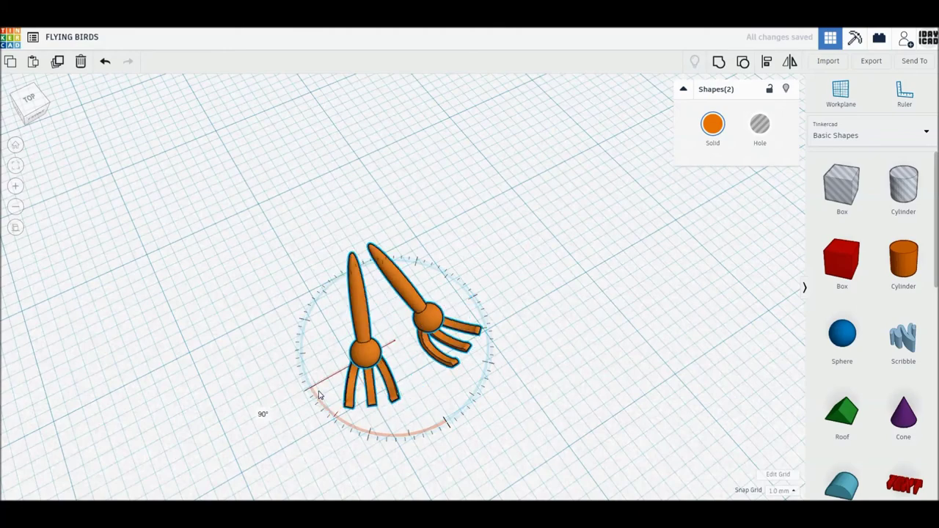
left_click(718, 63)
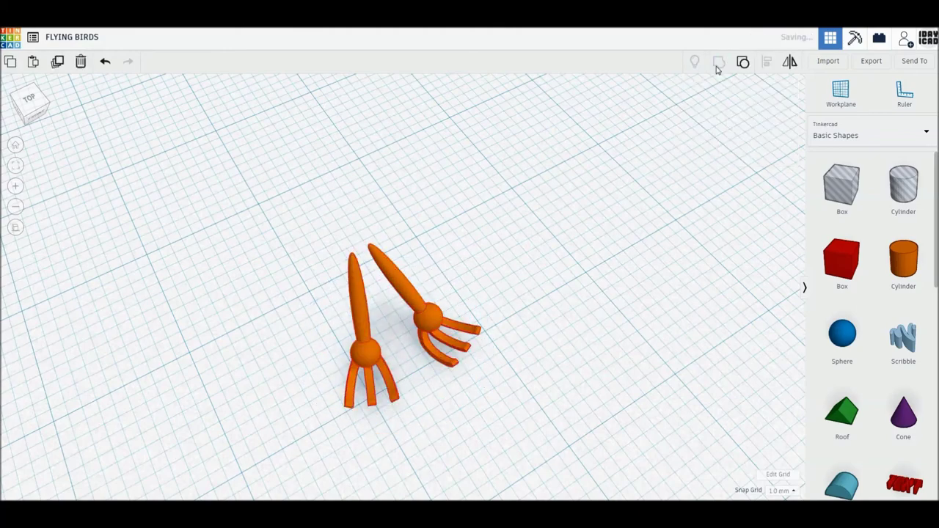
Step: Zoom out and pan to bring the large white bird back into view
scroll(560, 260, "down", 2)
scroll(540, 266, "down", 1)
scroll(538, 265, "down", 1)
scroll(536, 263, "down", 2)
scroll(535, 262, "down", 1)
scroll(535, 262, "down", 2)
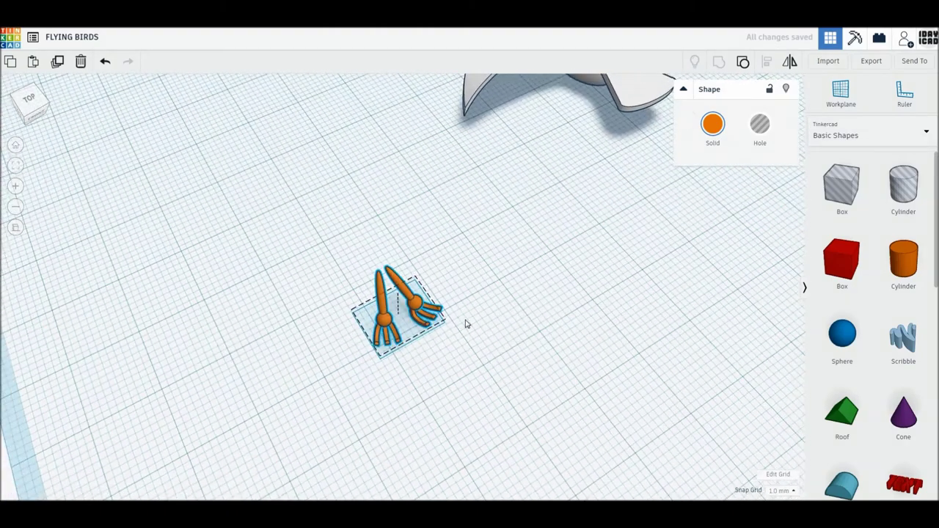
middle_click_drag(585, 202, 541, 318)
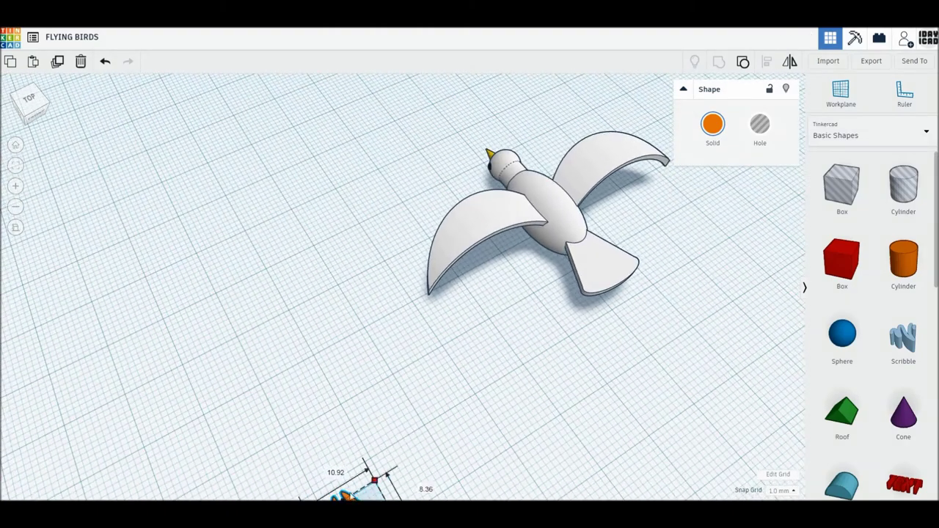
Step: Move the grouped orange legs under the white bird's tail, then select the bird and legs together
mouse_move(369, 473)
left_mouse_down()
mouse_move(439, 384)
mouse_move(352, 308)
mouse_move(579, 229)
left_mouse_up()
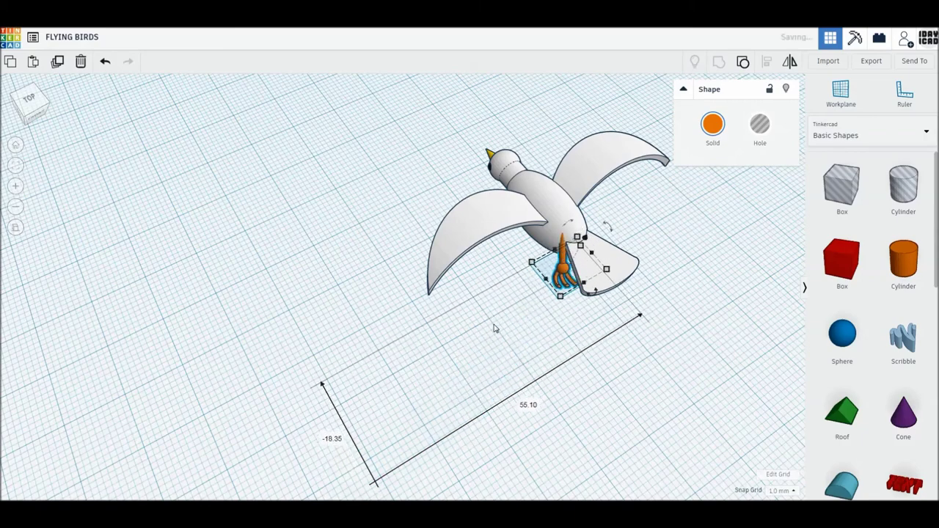
mouse_move(485, 338)
right_mouse_down()
mouse_move(517, 361)
mouse_move(664, 369)
right_mouse_up()
left_click_drag(665, 367, 415, 96)
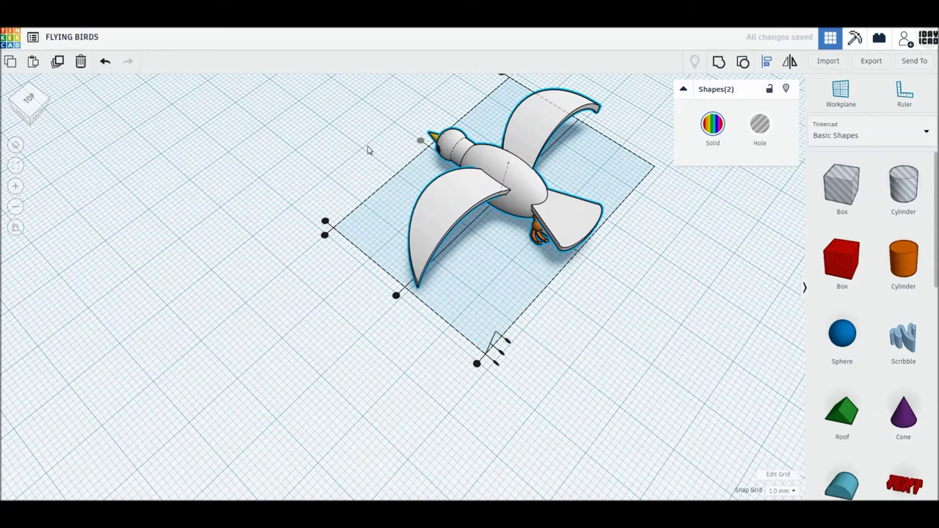
Step: From a low side view, lower the orange legs about 2 mm
left_click(501, 263)
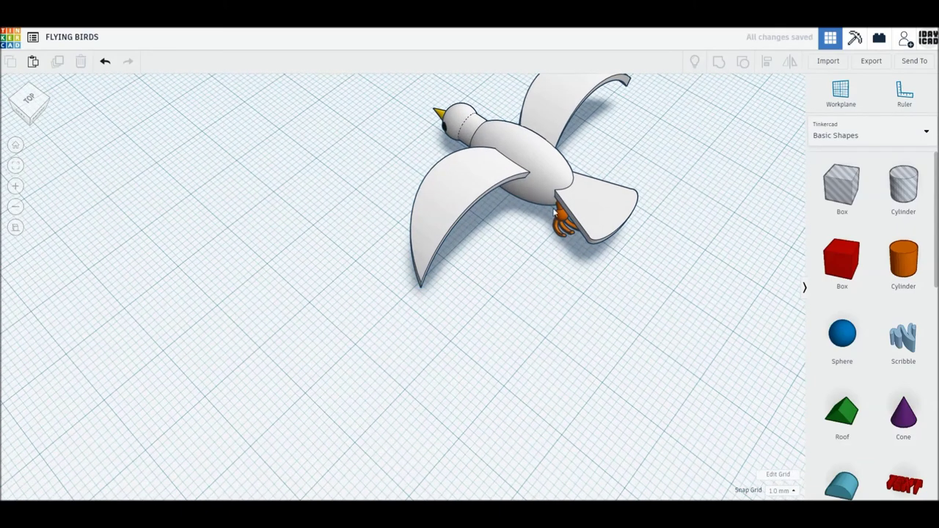
scroll(508, 263, "up", 2)
mouse_move(524, 304)
right_mouse_down()
mouse_move(499, 320)
mouse_move(519, 380)
right_mouse_up()
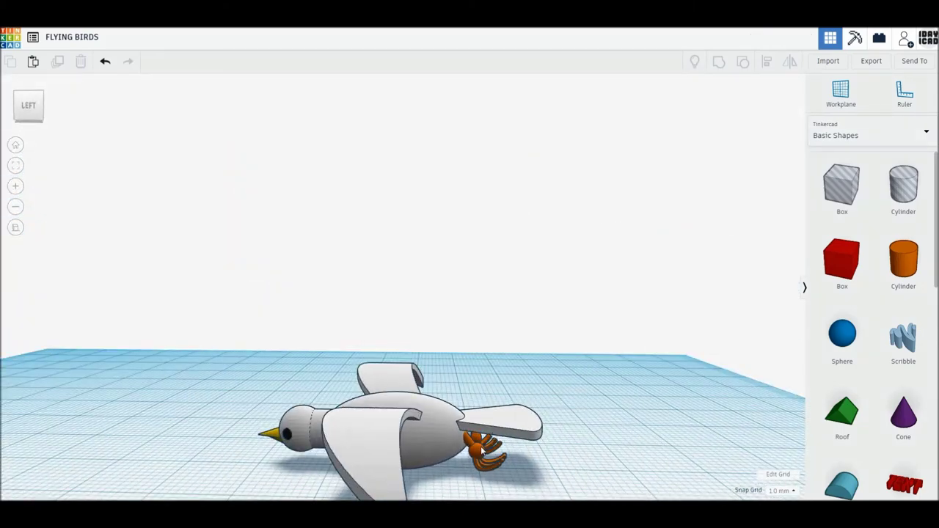
left_click(479, 449)
key("ctrl+Down")
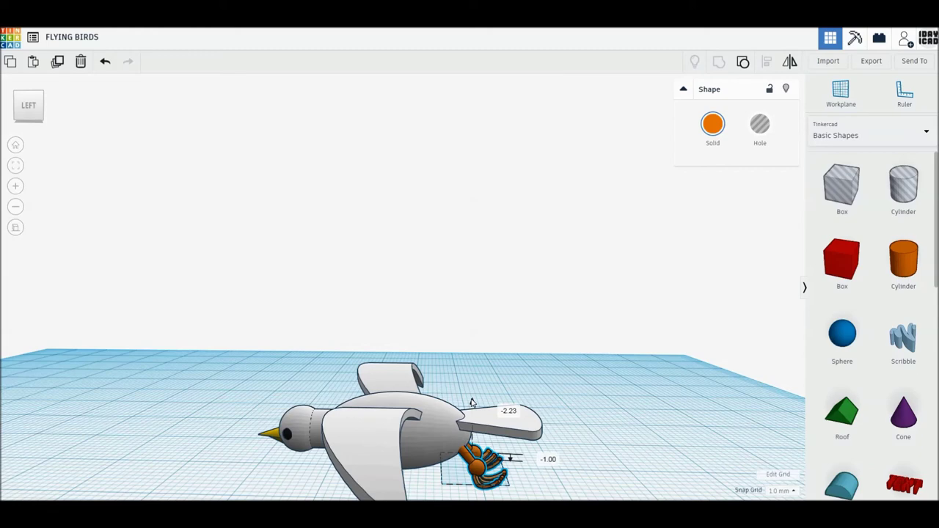
left_click_drag(472, 405, 457, 415)
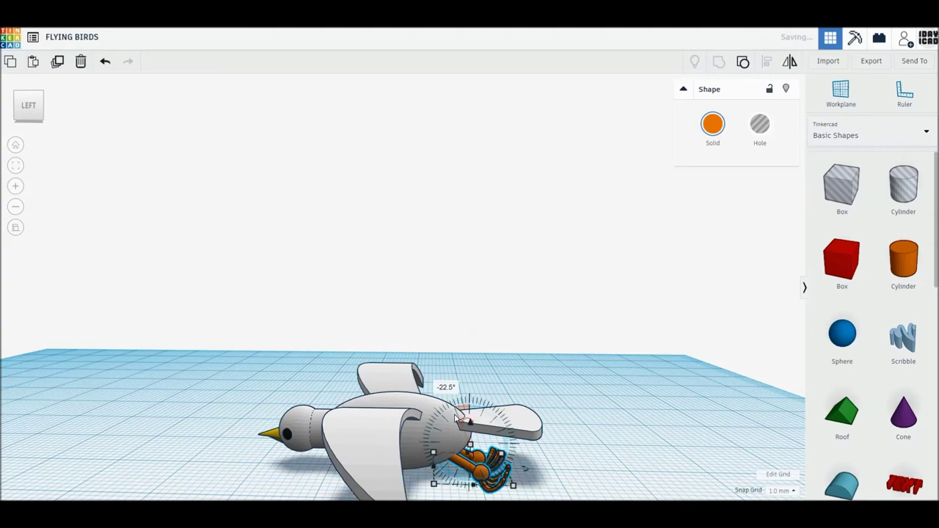
Step: Tilt the legs back -22.5° and orbit underneath to check them
mouse_move(456, 415)
right_mouse_down()
mouse_move(556, 356)
mouse_move(587, 386)
right_mouse_up()
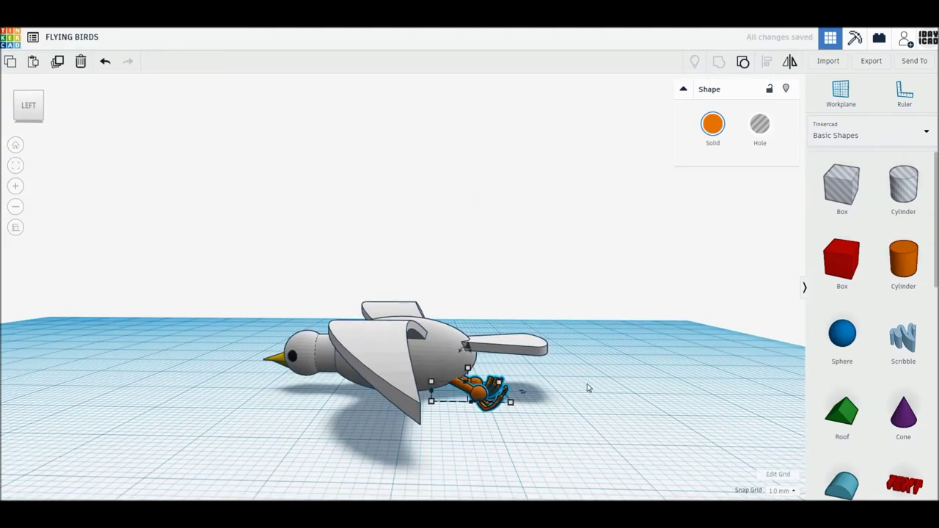
left_click(587, 387)
mouse_move(563, 421)
right_mouse_down()
mouse_move(598, 374)
mouse_move(531, 384)
mouse_move(525, 287)
right_mouse_up()
middle_click_drag(493, 373, 539, 318)
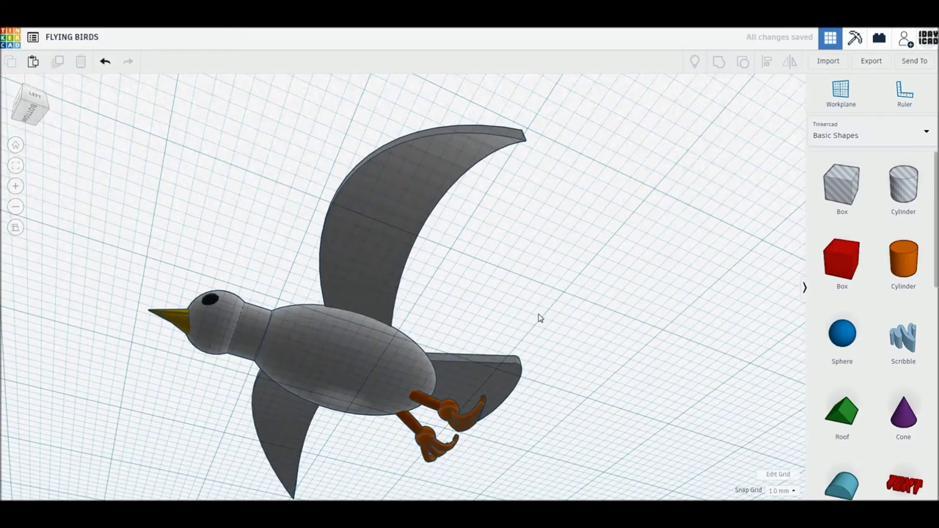
mouse_move(526, 299)
right_mouse_down()
mouse_move(563, 399)
mouse_move(625, 434)
mouse_move(587, 455)
mouse_move(437, 459)
mouse_move(308, 427)
mouse_move(30, 453)
mouse_move(504, 463)
mouse_move(455, 436)
right_mouse_up()
Step: Ungroup the orange legs into two separate feet
left_click(484, 323)
left_click(743, 65)
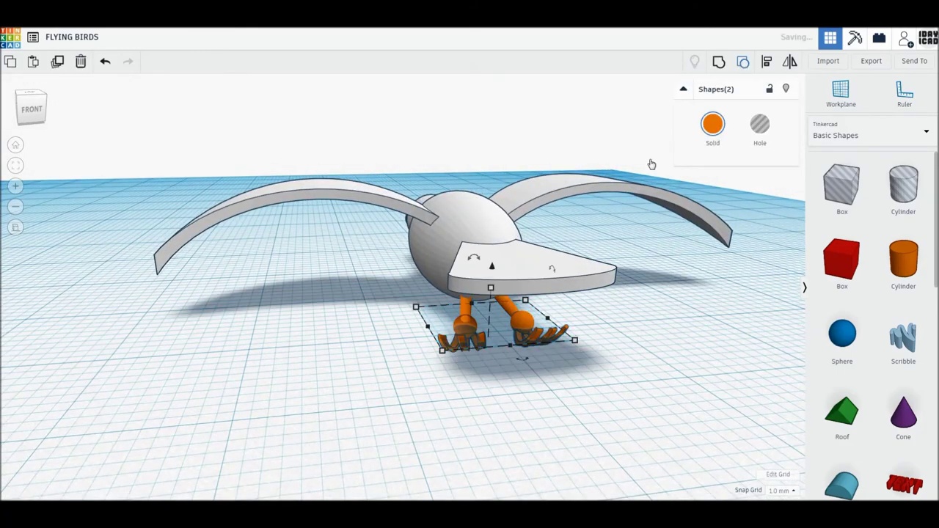
left_click(552, 332)
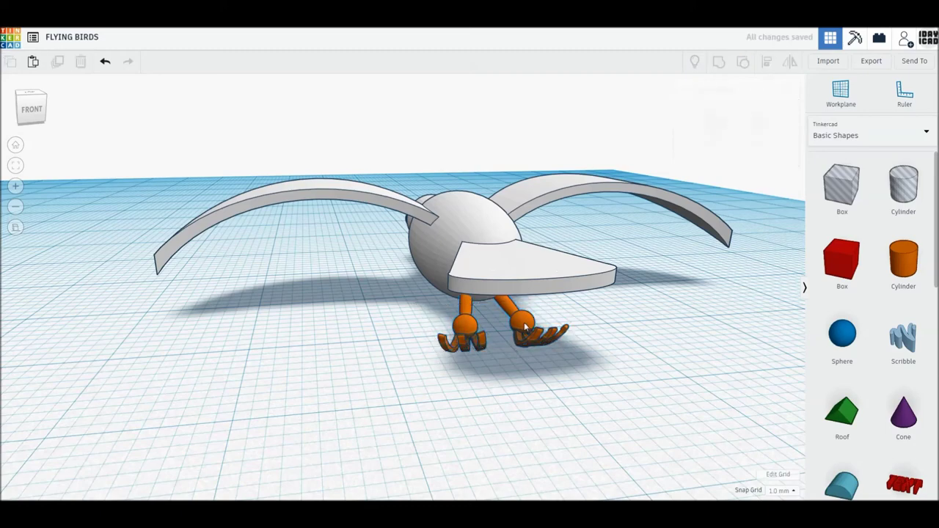
left_click(527, 328)
Step: Select both orange feet and group them into one shape
right_click_drag(540, 411, 499, 408)
left_click_drag(591, 418, 413, 328)
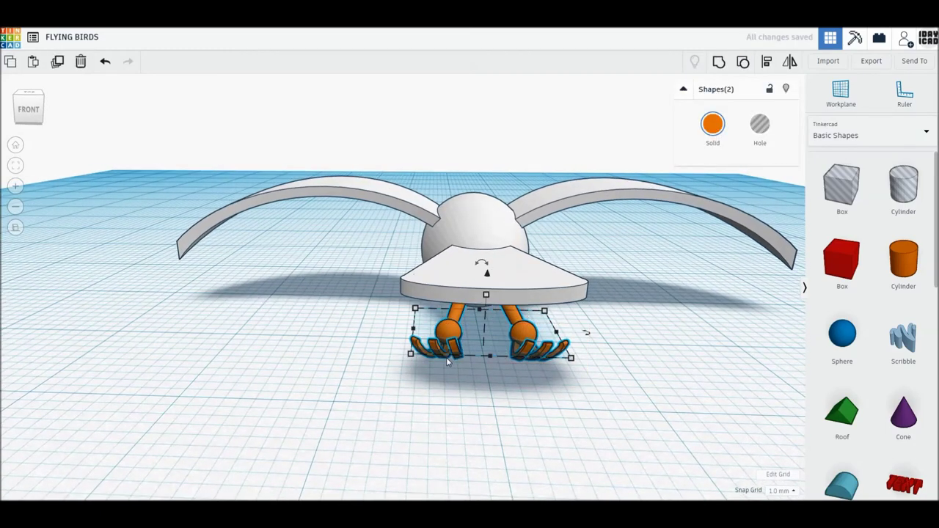
left_click(721, 66)
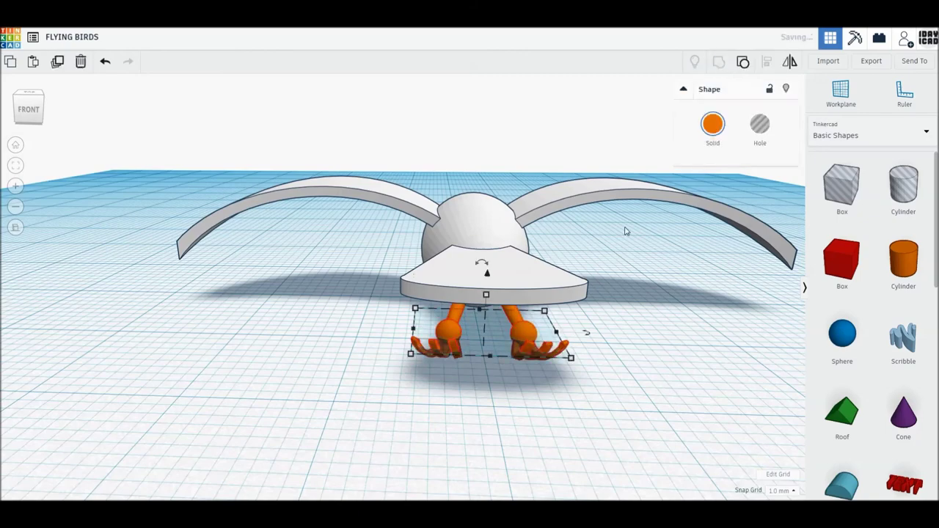
left_click(646, 399)
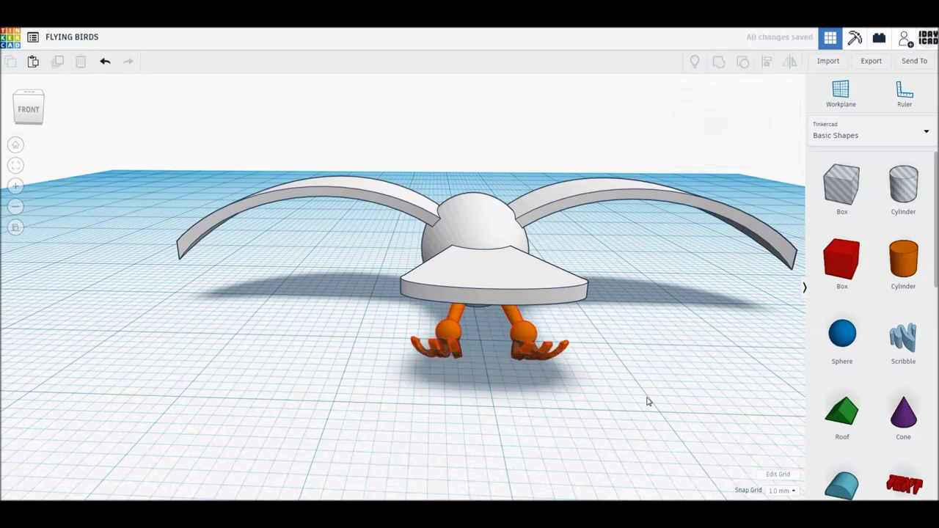
Step: Select the whole bird, body and feet together
scroll(646, 398, "down", 2)
scroll(646, 399, "down", 2)
left_click_drag(646, 399, 304, 143)
left_click_drag(469, 375, 467, 370)
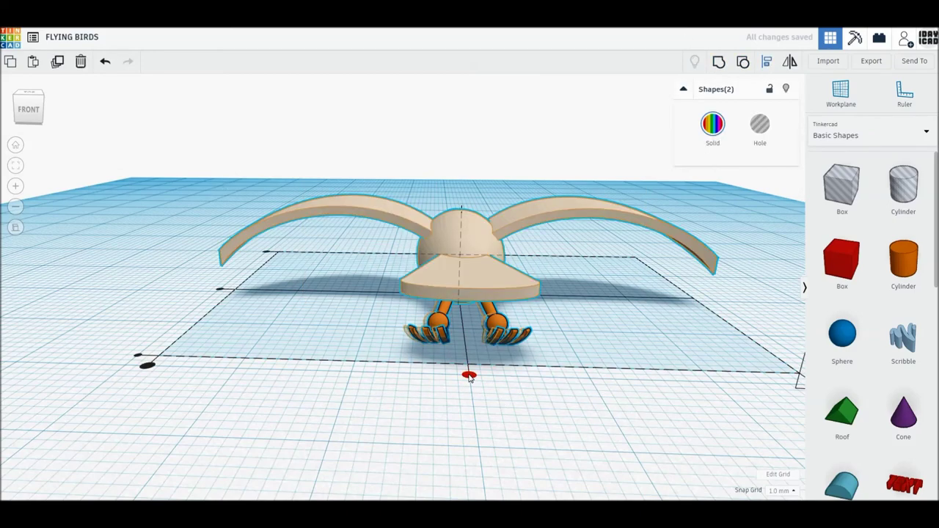
Step: Group the feet with the bird's body, reset to the Home view, and begin turning the bird
left_click(719, 63)
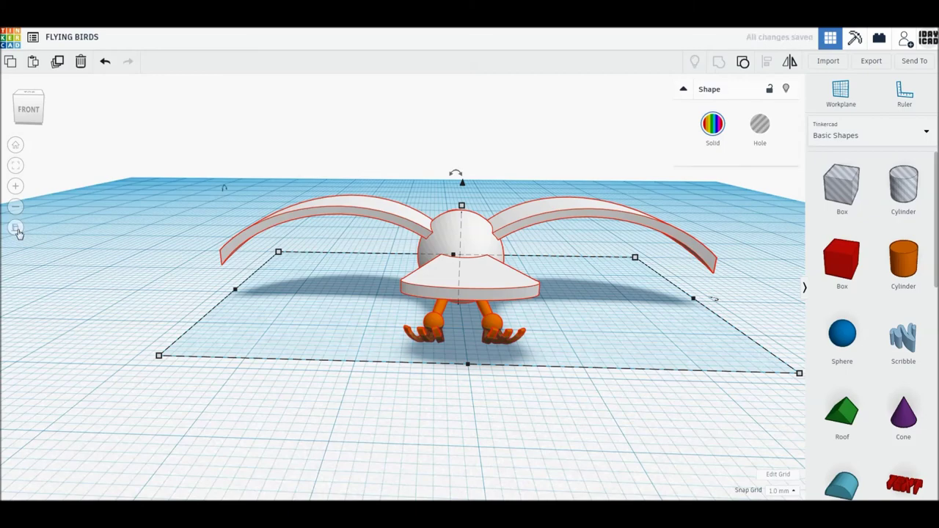
left_click(16, 146)
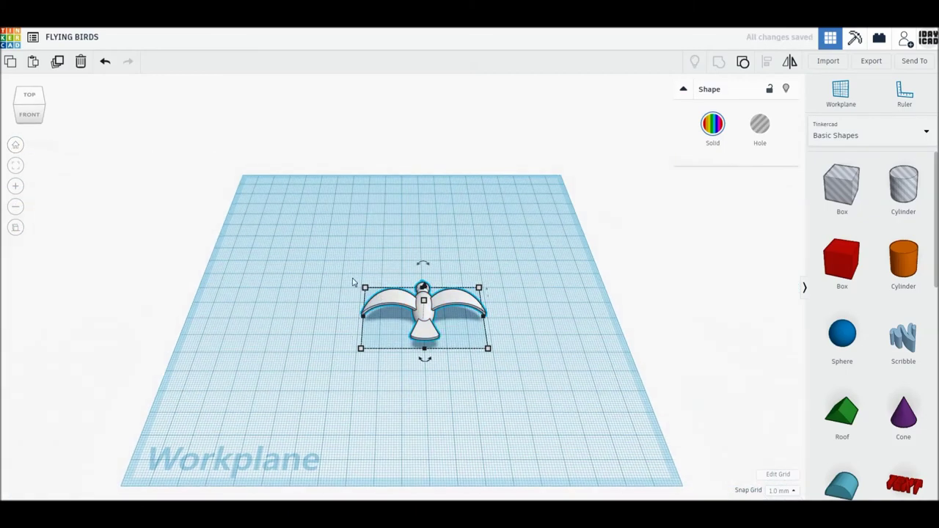
mouse_move(425, 359)
left_mouse_down()
mouse_move(426, 415)
mouse_move(476, 312)
mouse_move(475, 298)
mouse_move(428, 279)
mouse_move(431, 204)
left_mouse_up()
Step: Finish the bird's flying-pose tilt and make two copies offset up and right
left_click_drag(432, 190, 431, 191)
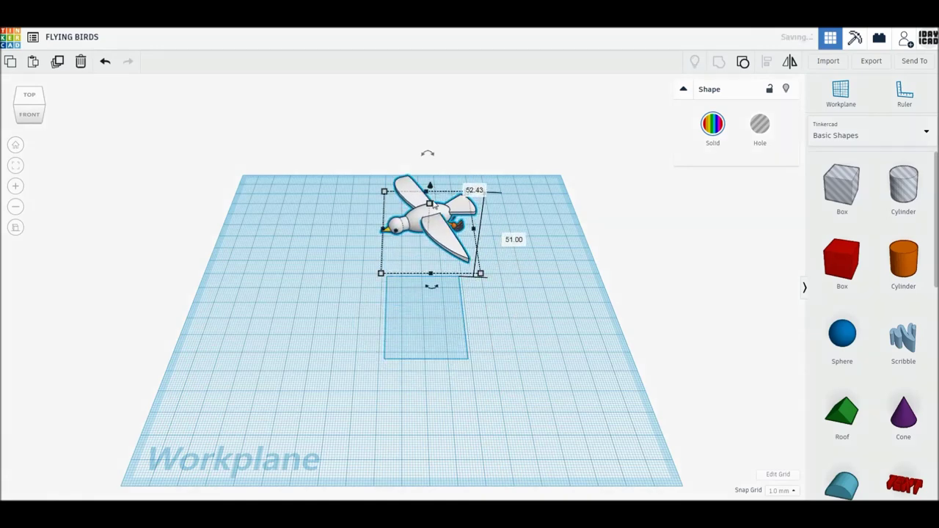
key("ctrl+d")
left_click_drag(437, 250, 498, 195)
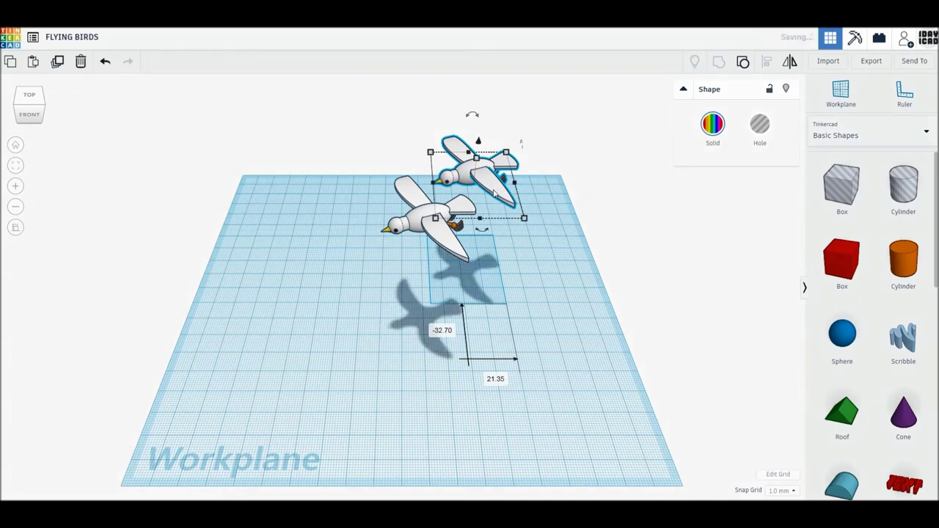
key("ctrl+d")
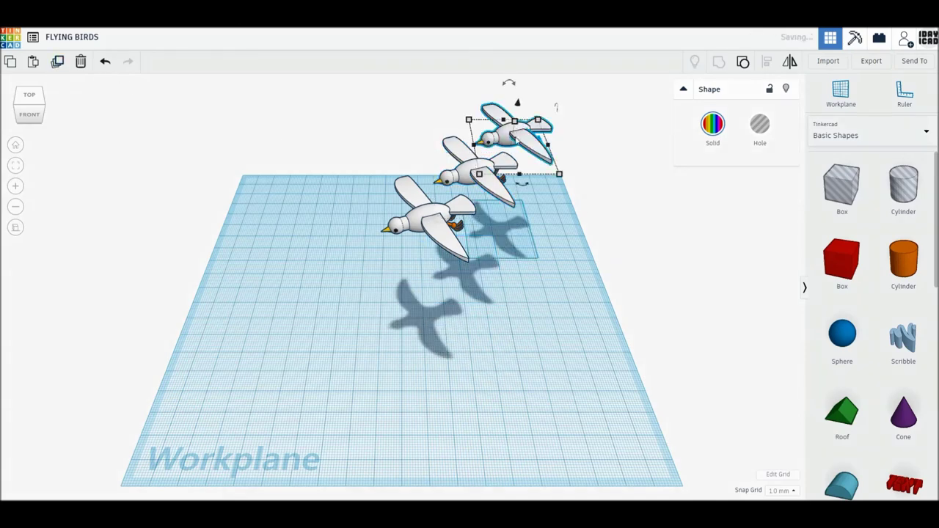
left_click_drag(514, 148, 574, 236)
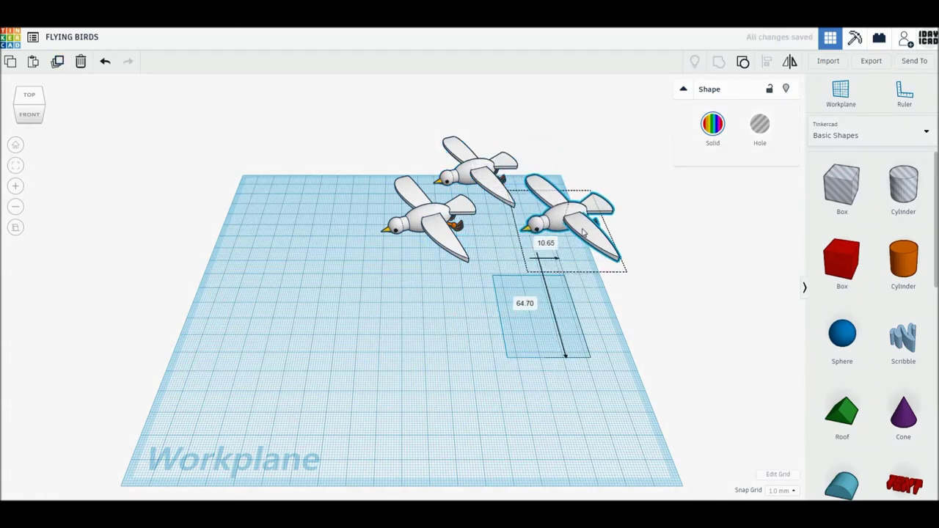
left_click_drag(574, 236, 582, 247)
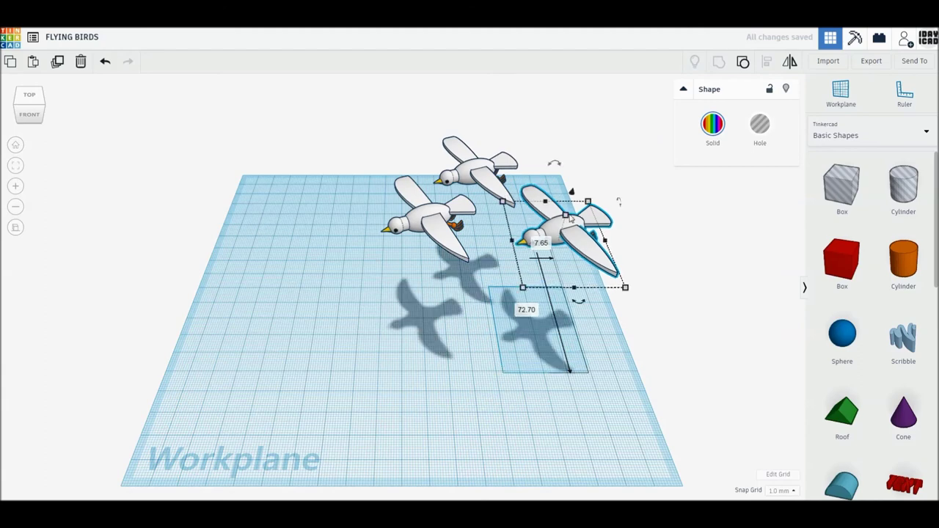
Step: Move all three birds together down and left toward the workplane centre
left_click_drag(623, 317, 360, 124)
left_click_drag(585, 255, 512, 291)
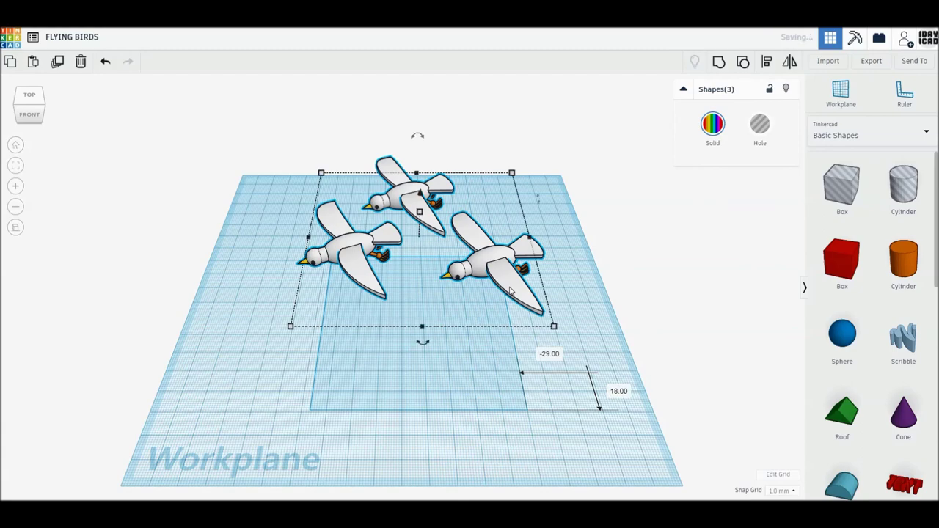
scroll(422, 264, "up", 3)
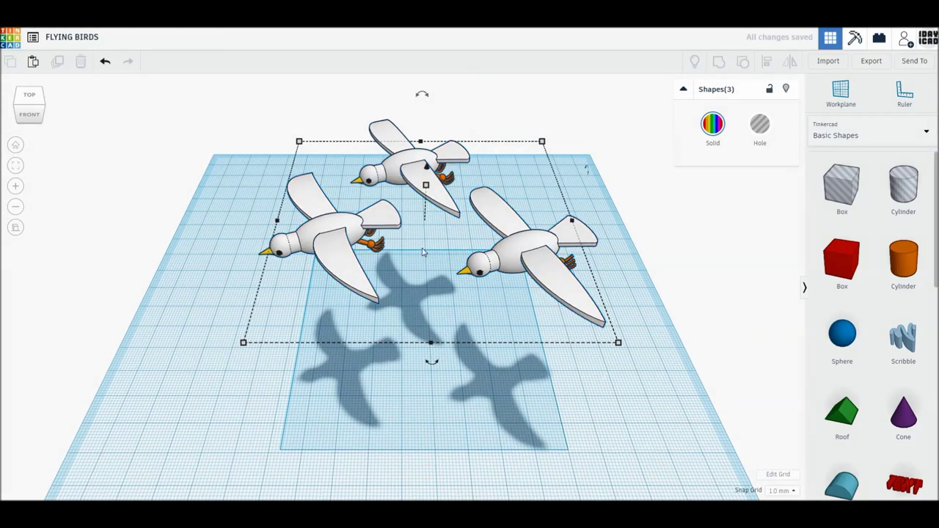
Step: Tilt the left bird and the top middle bird a few degrees each
left_click(422, 251)
left_click(309, 212)
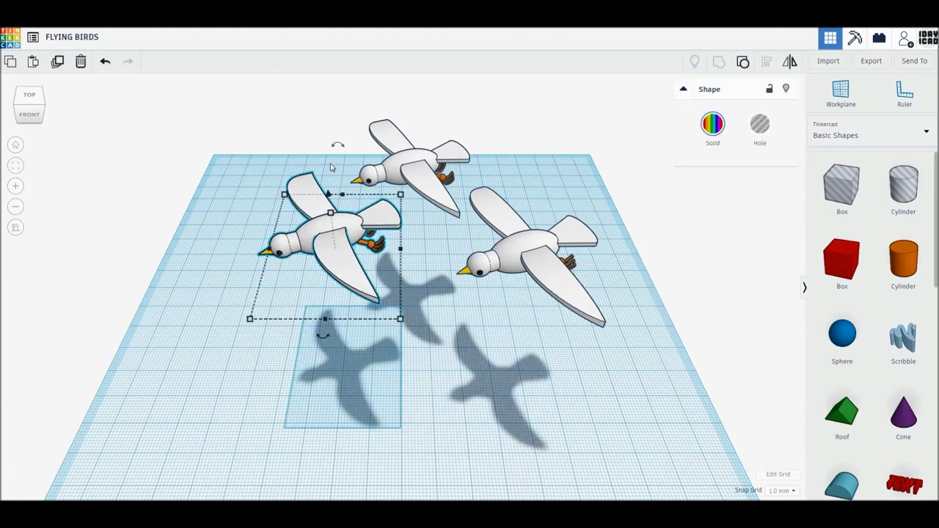
mouse_move(338, 145)
left_mouse_down()
mouse_move(340, 94)
mouse_move(351, 94)
left_mouse_up()
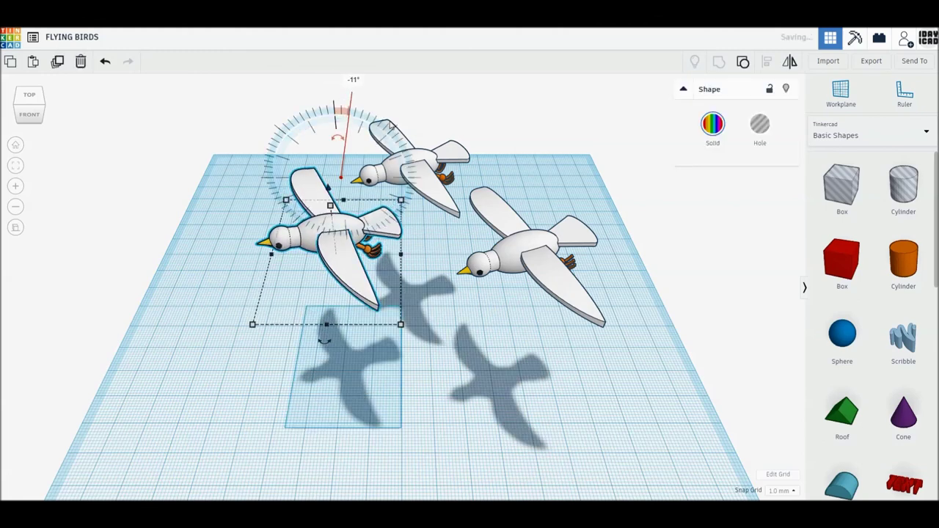
left_click(433, 140)
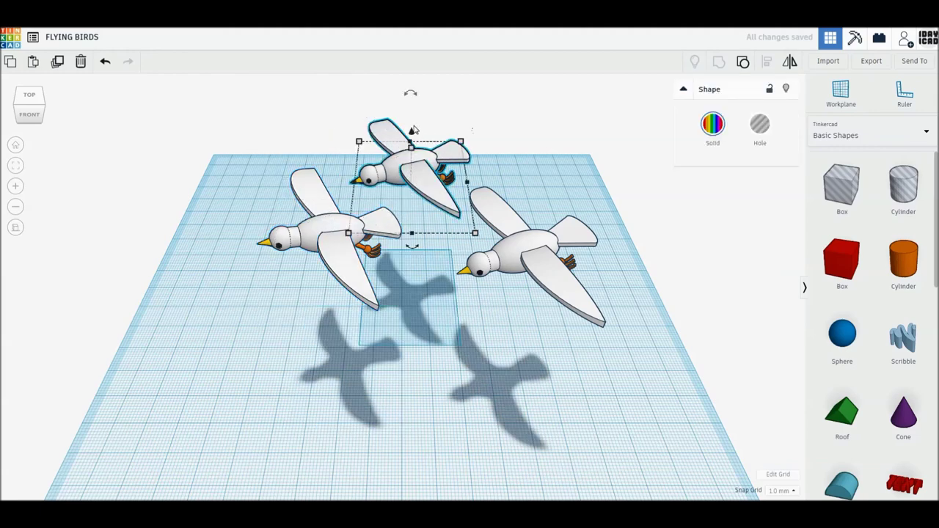
left_click_drag(409, 94, 415, 48)
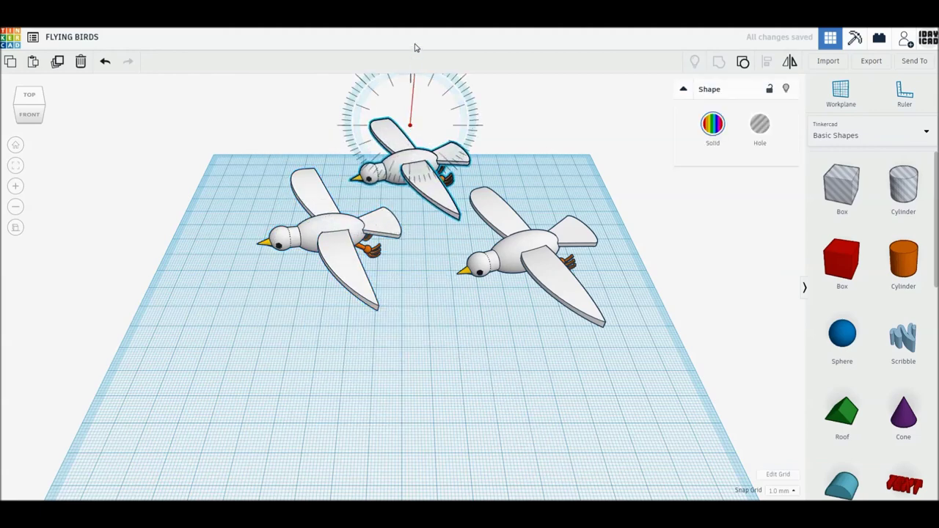
left_click_drag(415, 48, 417, 47)
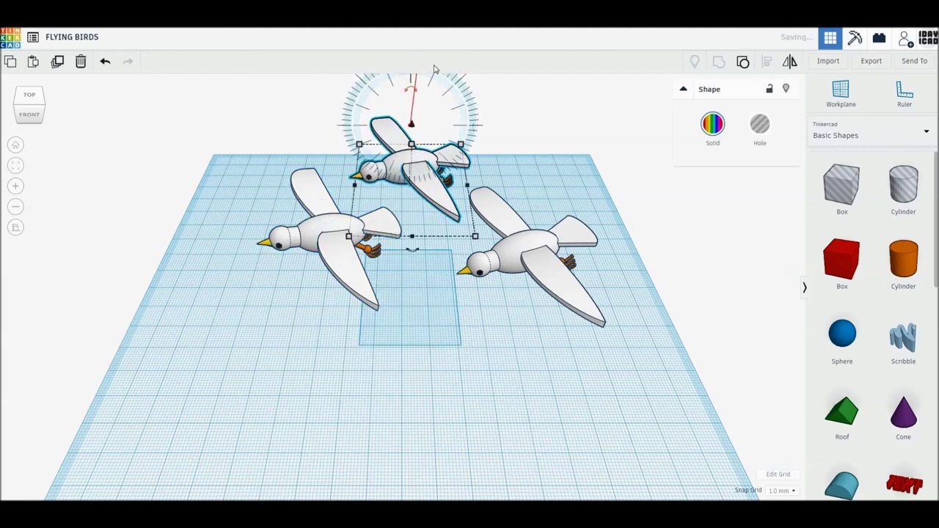
left_click(534, 210)
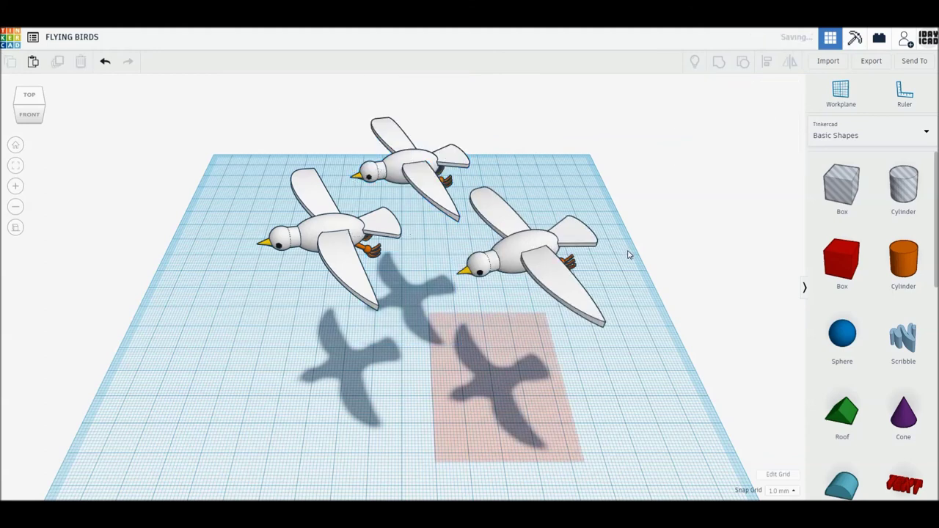
Step: Tilt the right bird about 11°
left_click(581, 240)
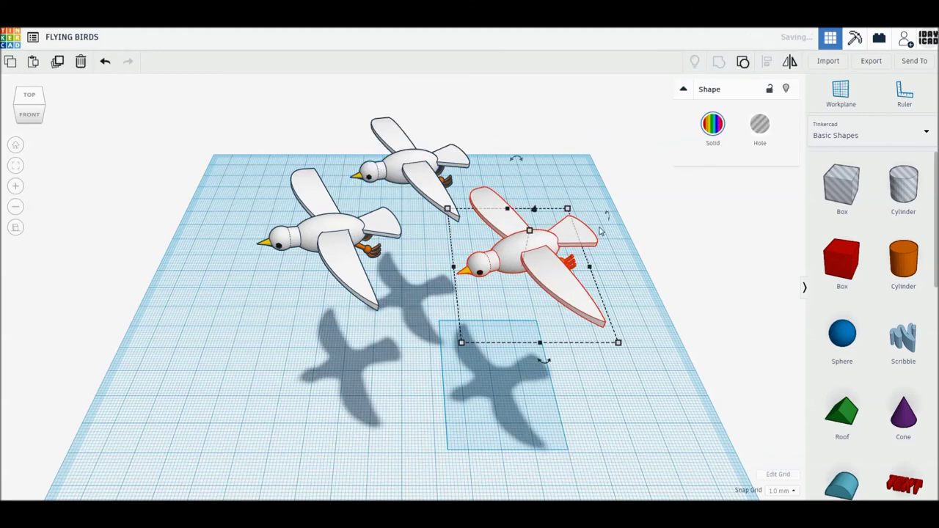
left_click(642, 254)
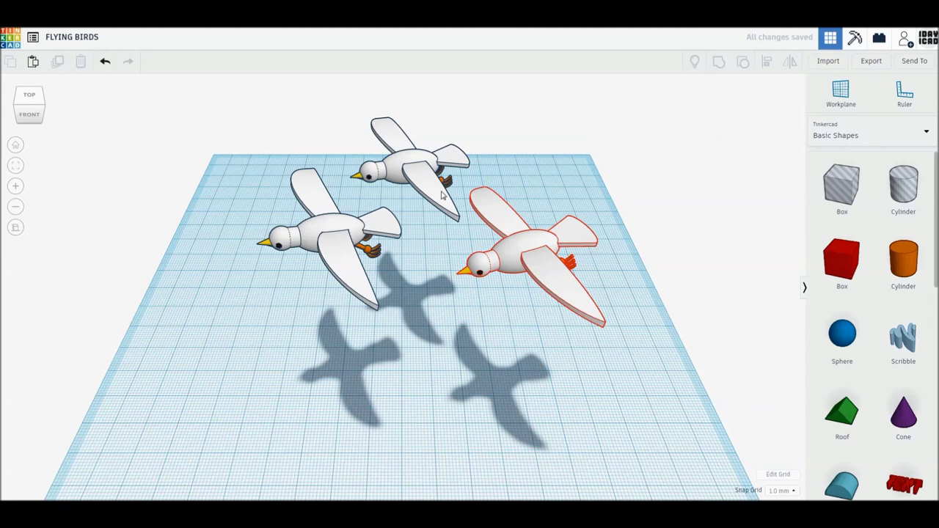
left_click(591, 242)
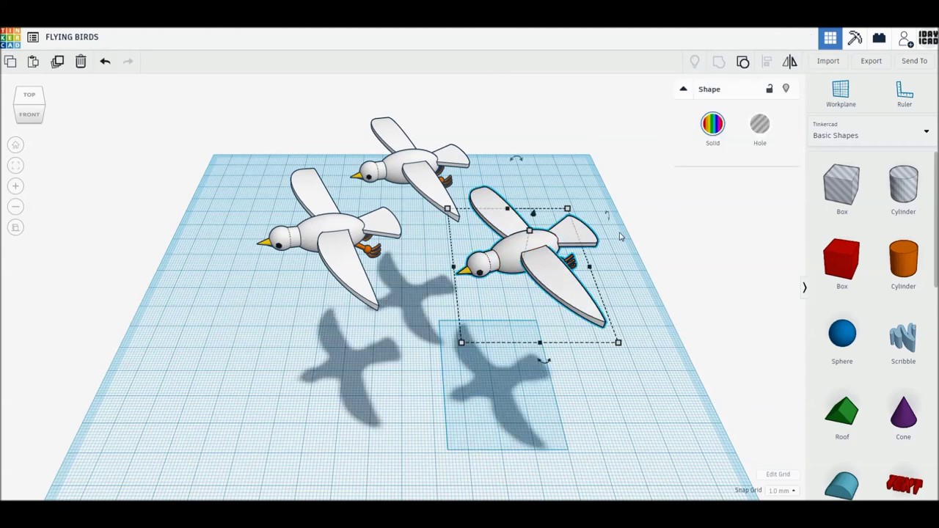
left_click_drag(619, 206, 646, 137)
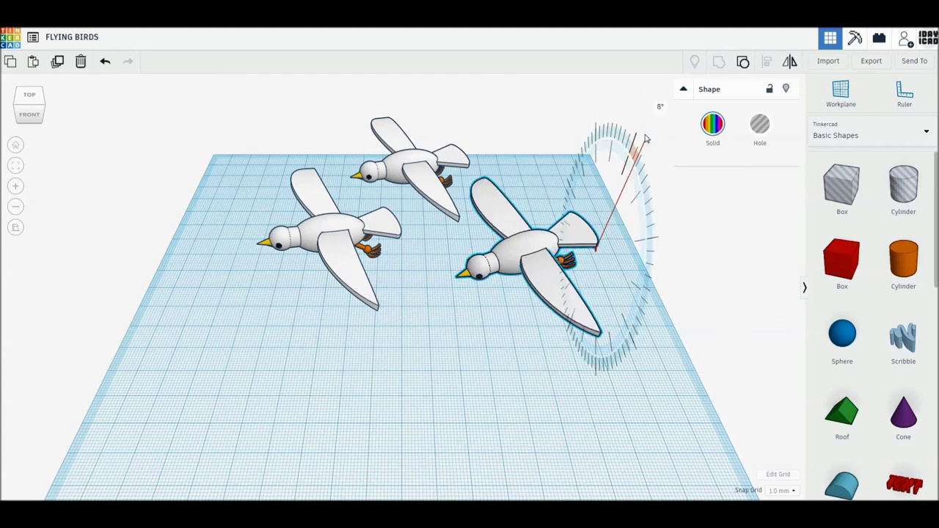
left_click_drag(646, 137, 650, 141)
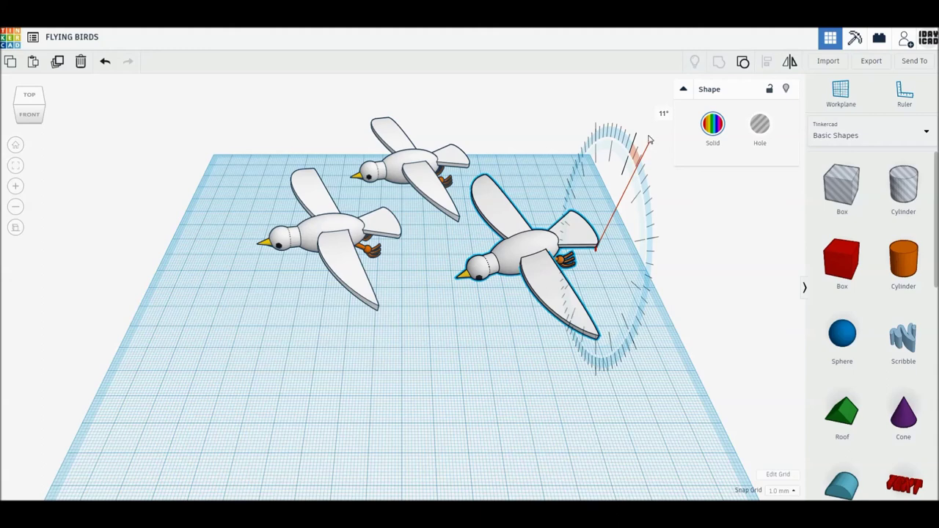
left_click(707, 261)
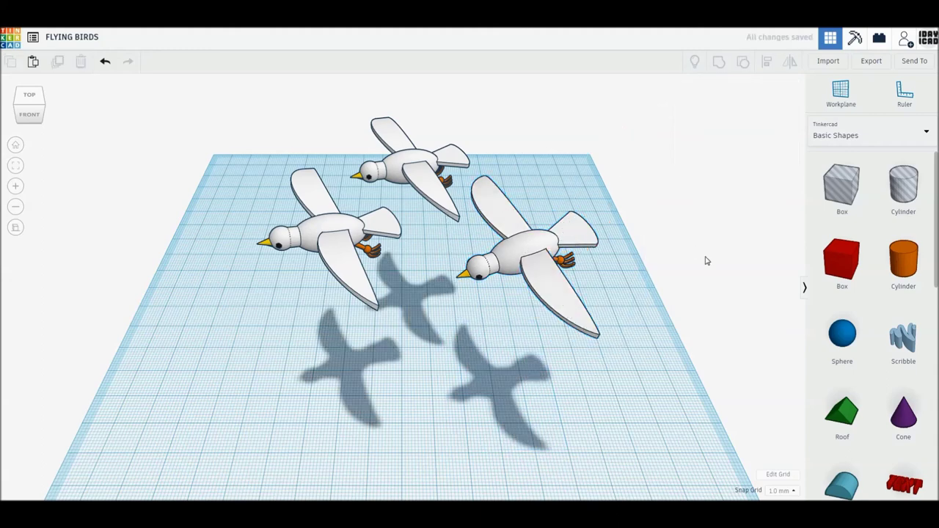